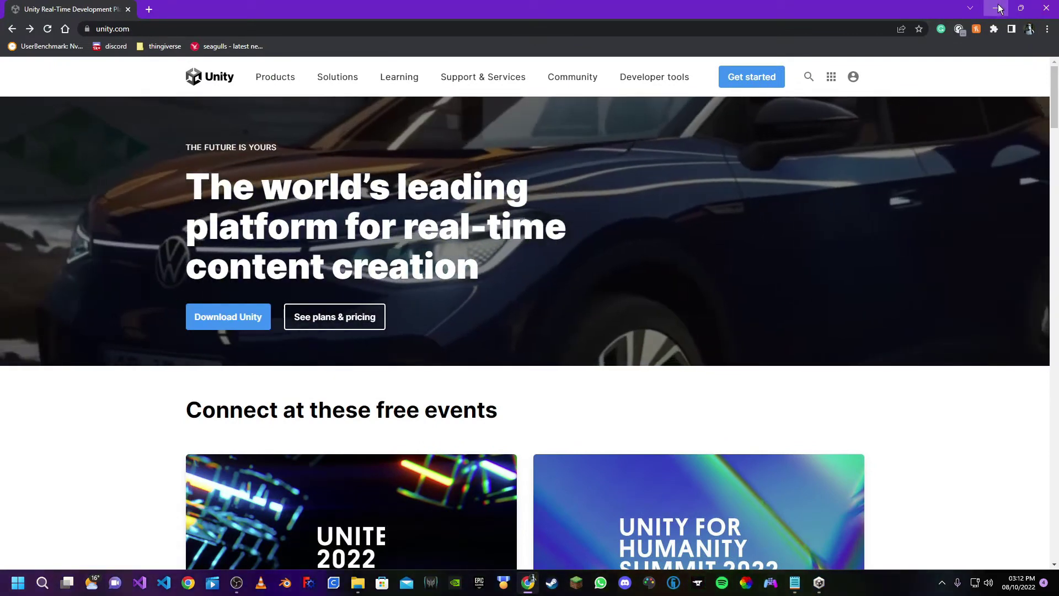
# - Minimize Chrome so Unity Hub's Installs page appears, with no editors installed
pyautogui.click(528, 582)
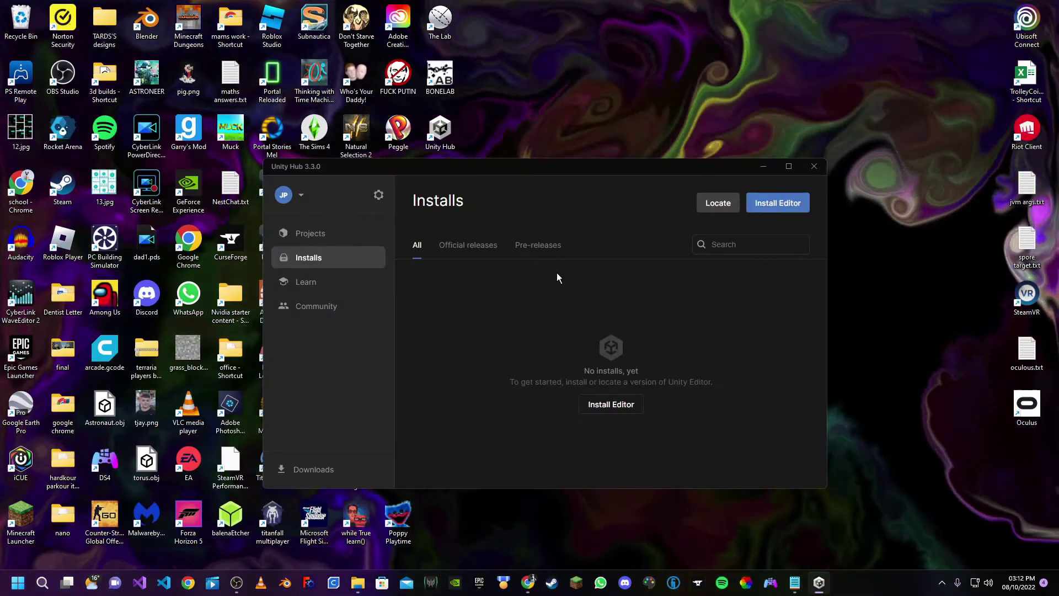
# - From Install Editor's Archive section, follow the download archive link to Unity's archive web page
pyautogui.moveTo(432, 200); pyautogui.dragTo(488, 142)
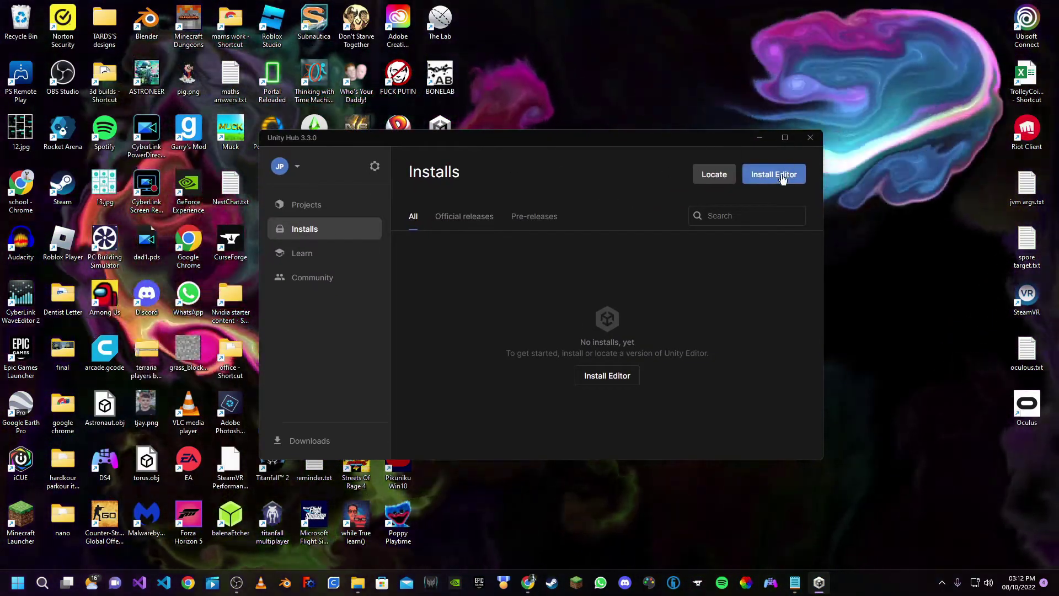
pyautogui.click(767, 174)
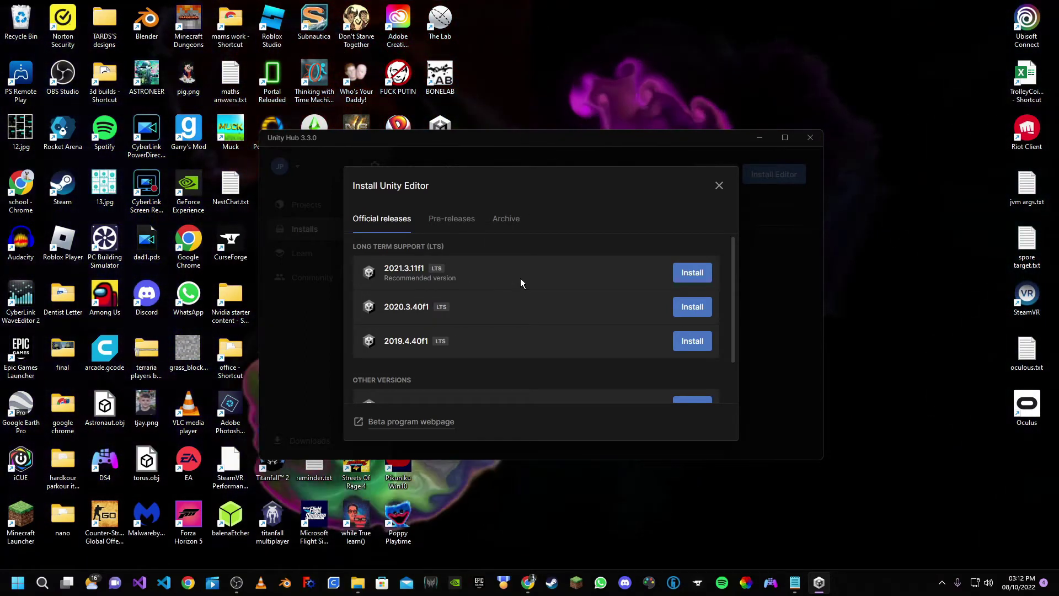
pyautogui.scroll(-1, 522, 283)
pyautogui.scroll(1, 521, 284)
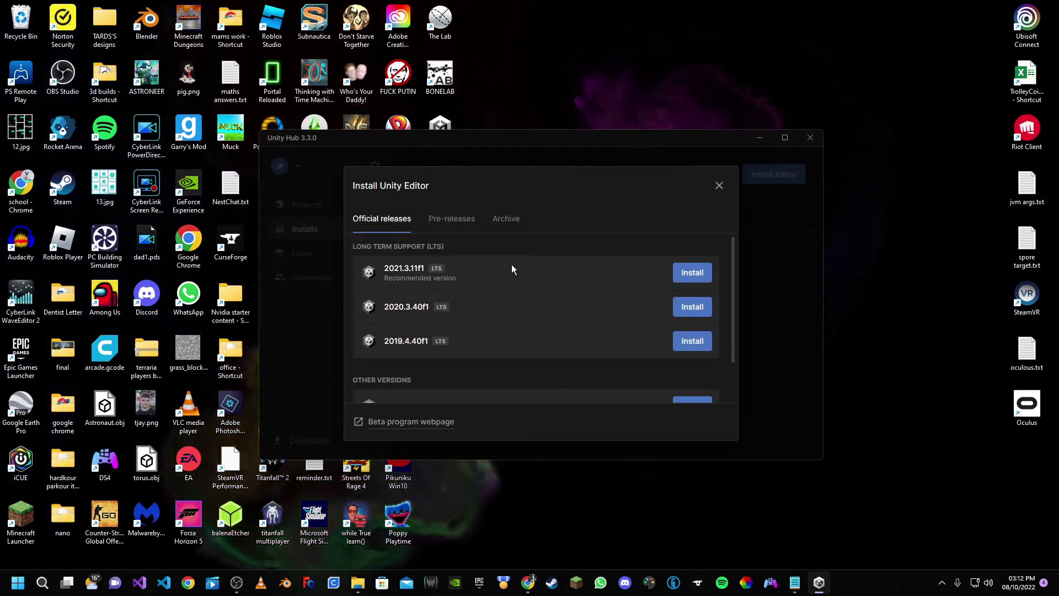
pyautogui.click(508, 225)
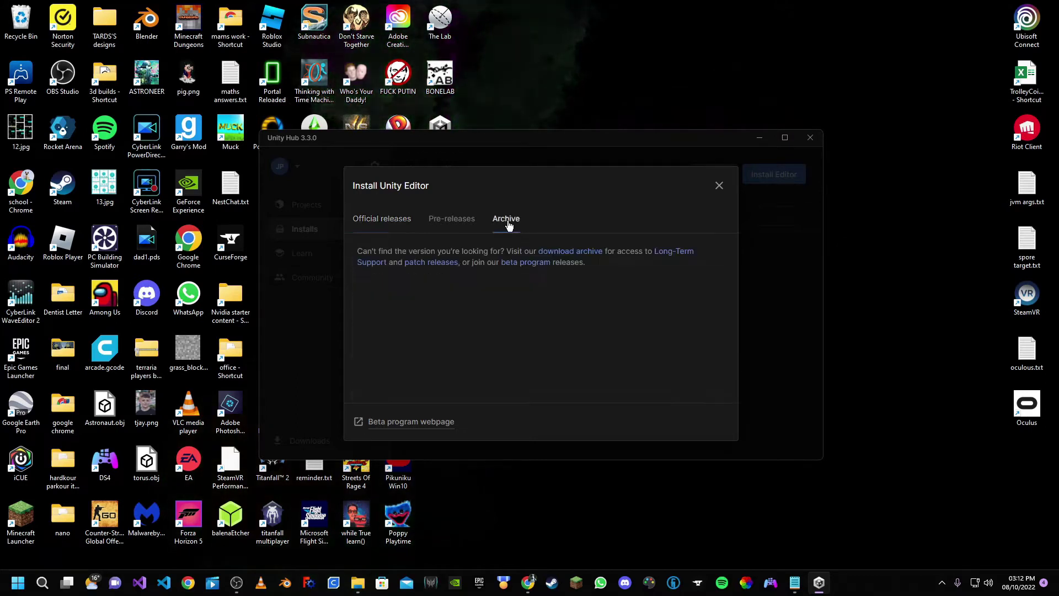
pyautogui.click(571, 256)
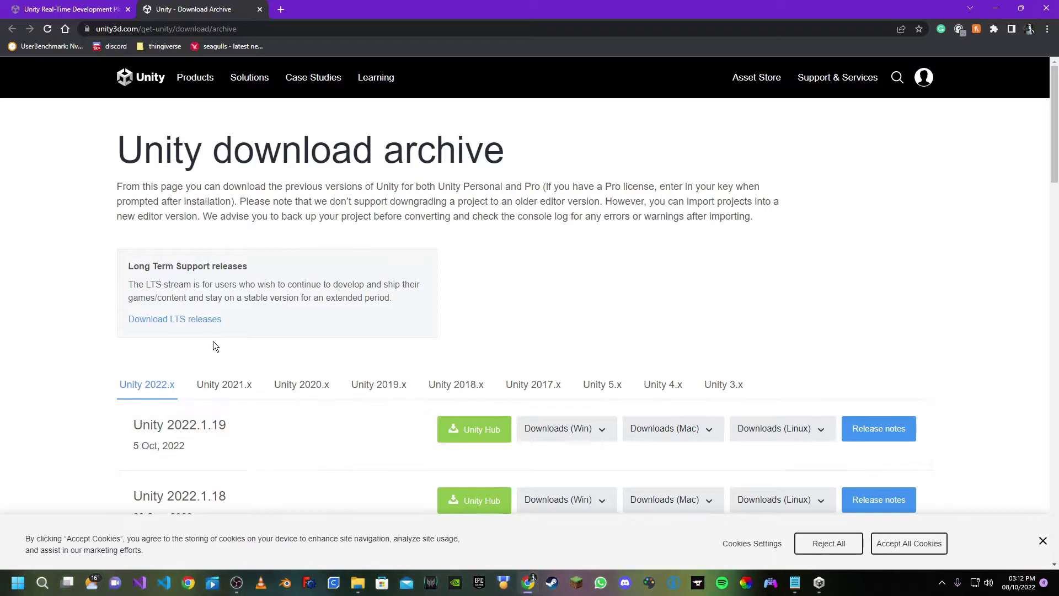
# - Look up the required LTS version in the Notepad notes, then return to the download archive
pyautogui.click(358, 583)
pyautogui.click(342, 48)
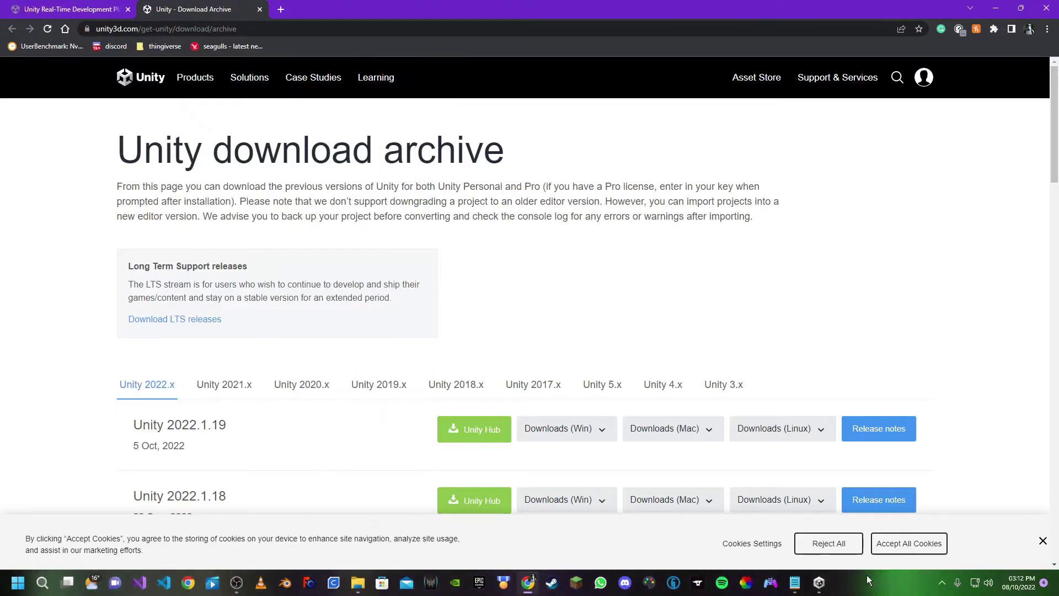
pyautogui.click(795, 582)
pyautogui.tripleClick(51, 380)
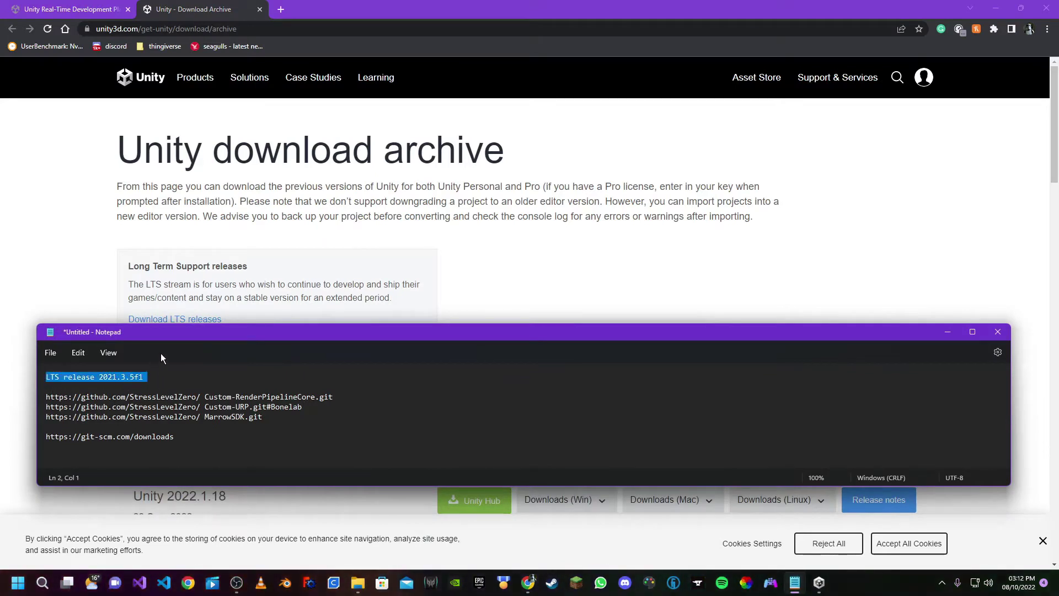
pyautogui.click(552, 273)
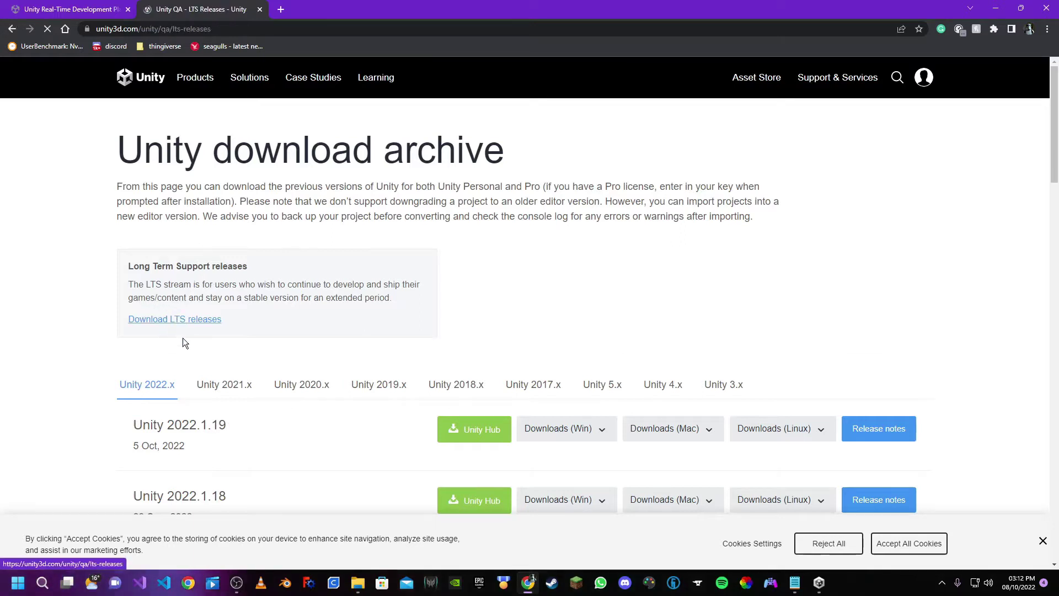
pyautogui.scroll(-2, 292, 381)
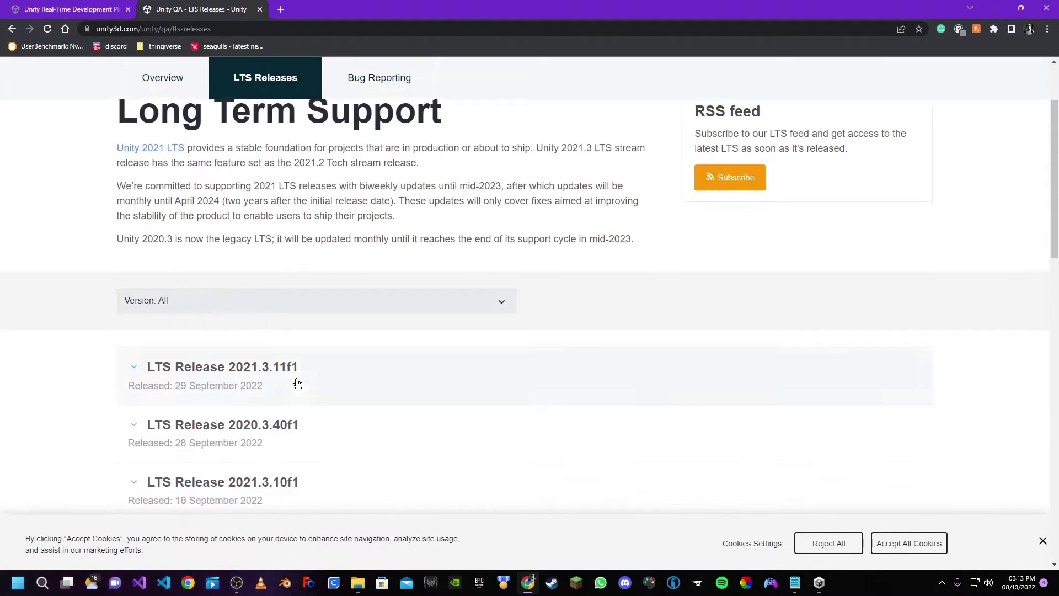
pyautogui.scroll(-3, 297, 384)
pyautogui.hotkey('alt', 'Tab')
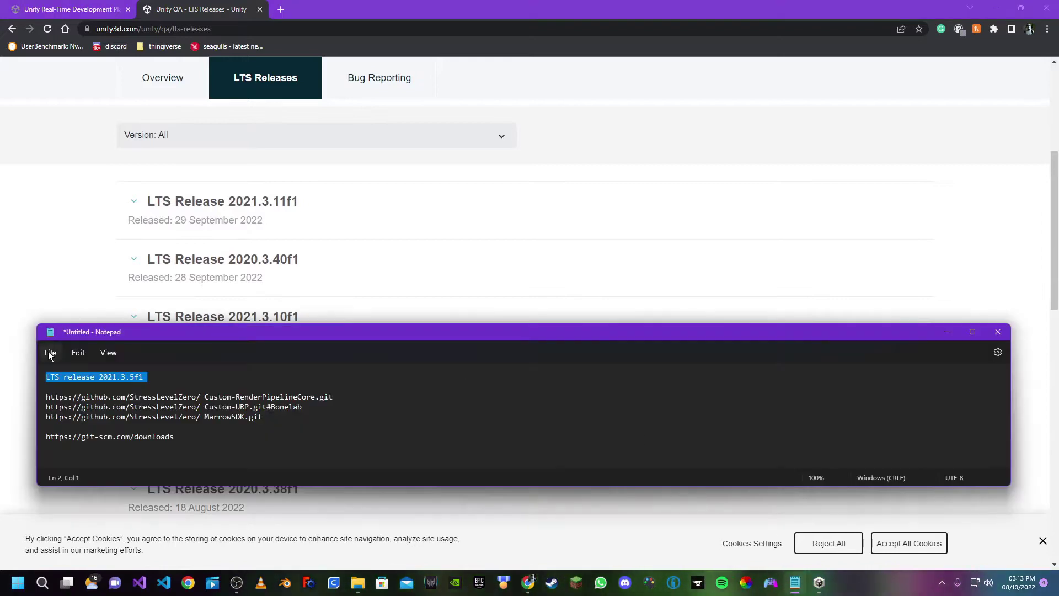
pyautogui.click(950, 333)
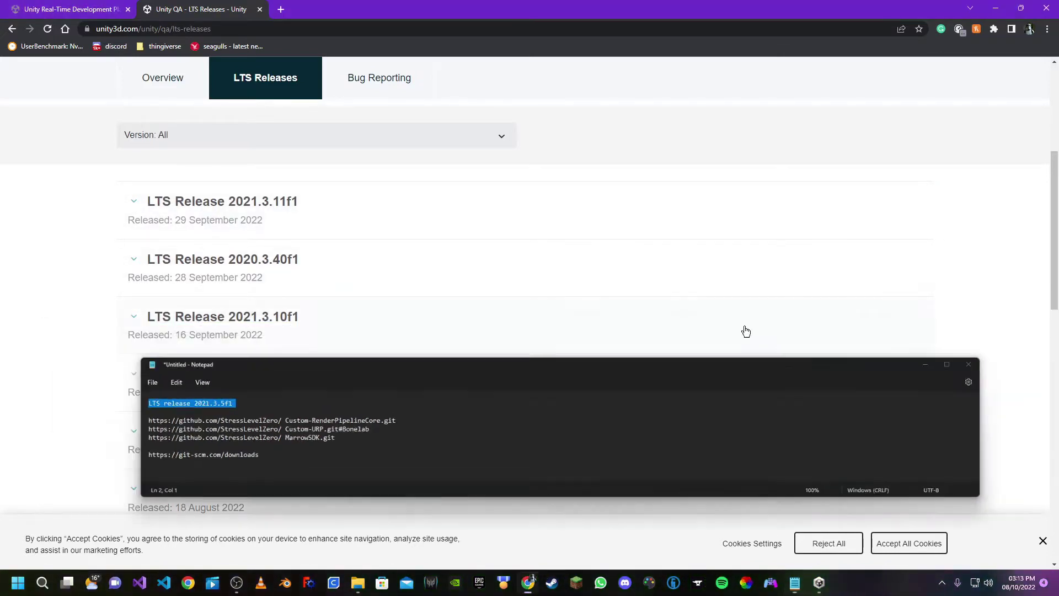
# - Go to page 2 of LTS releases and expand LTS Release 2021.3.5f1 to confirm the version
pyautogui.scroll(-2, 276, 260)
pyautogui.scroll(1, 297, 251)
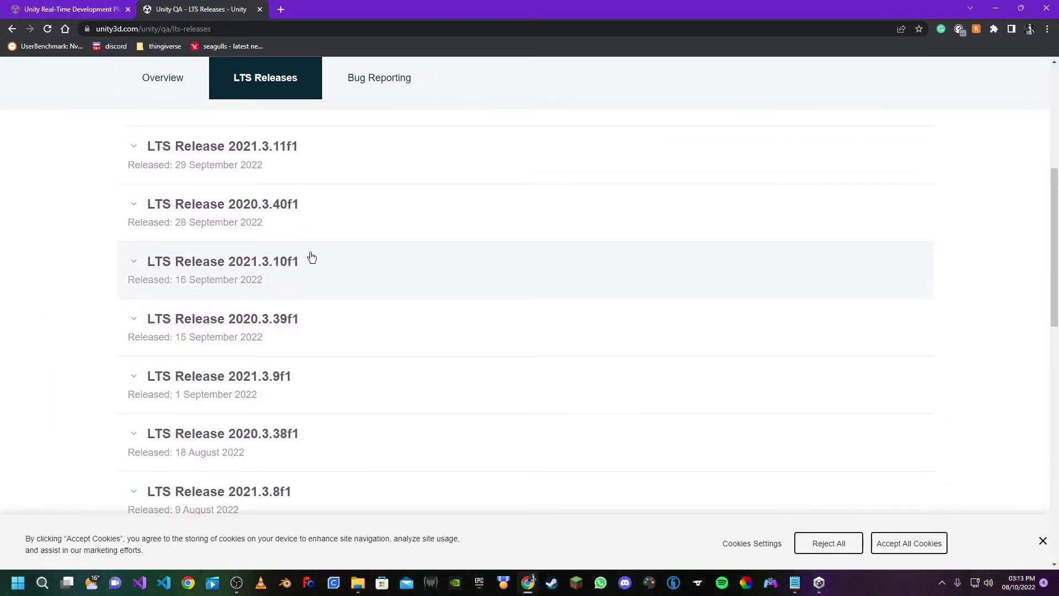
pyautogui.scroll(-5, 150, 270)
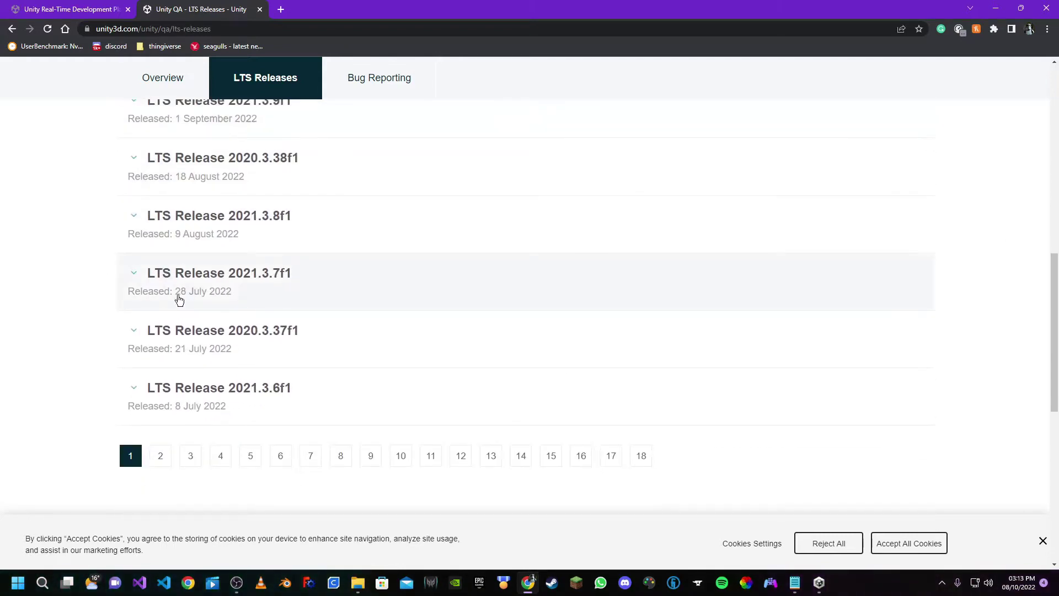
pyautogui.click(160, 456)
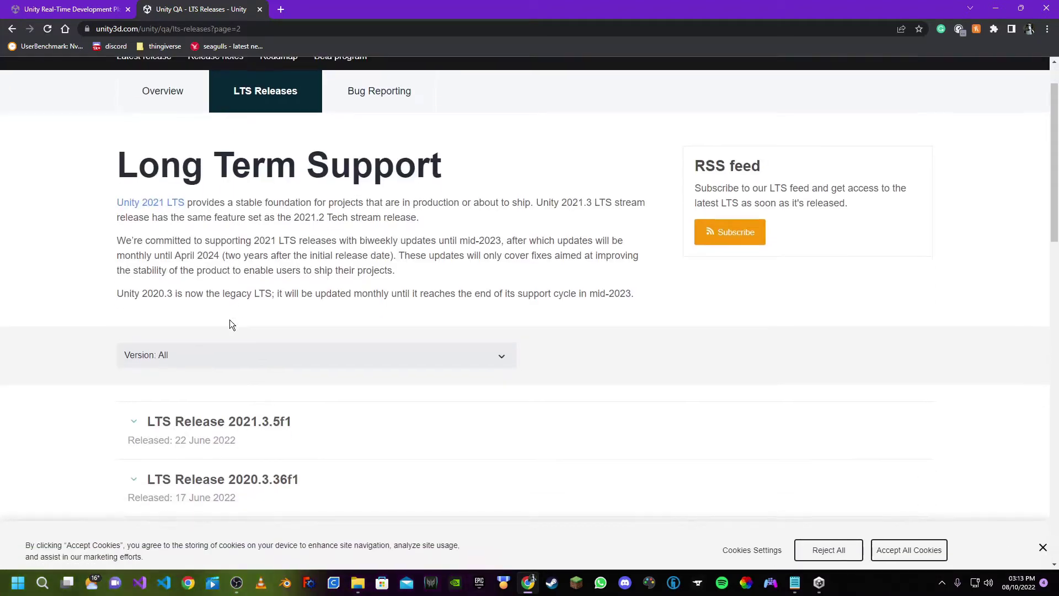
pyautogui.scroll(-2, 231, 324)
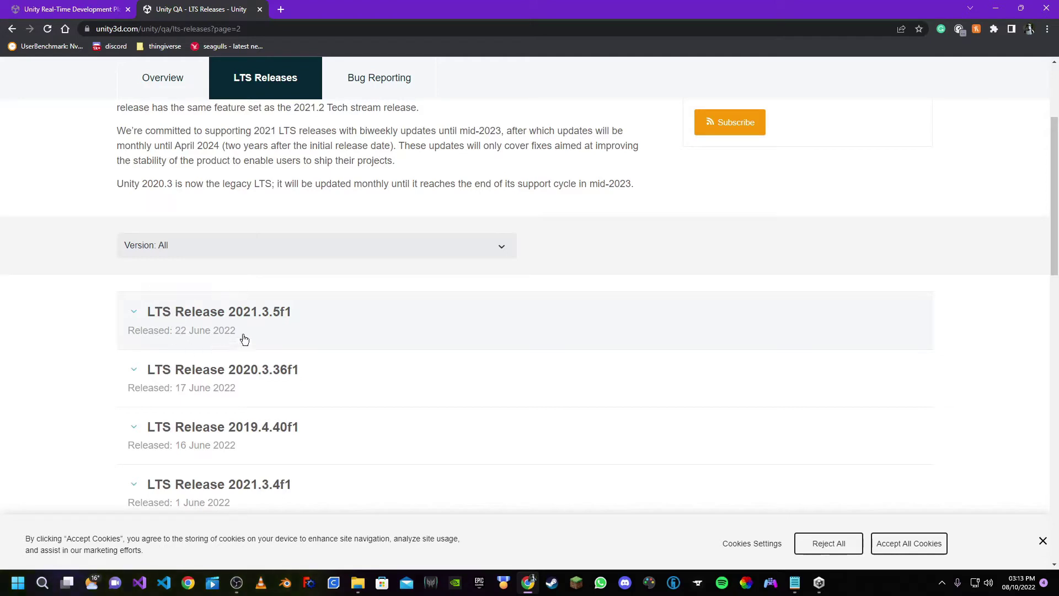
pyautogui.click(242, 314)
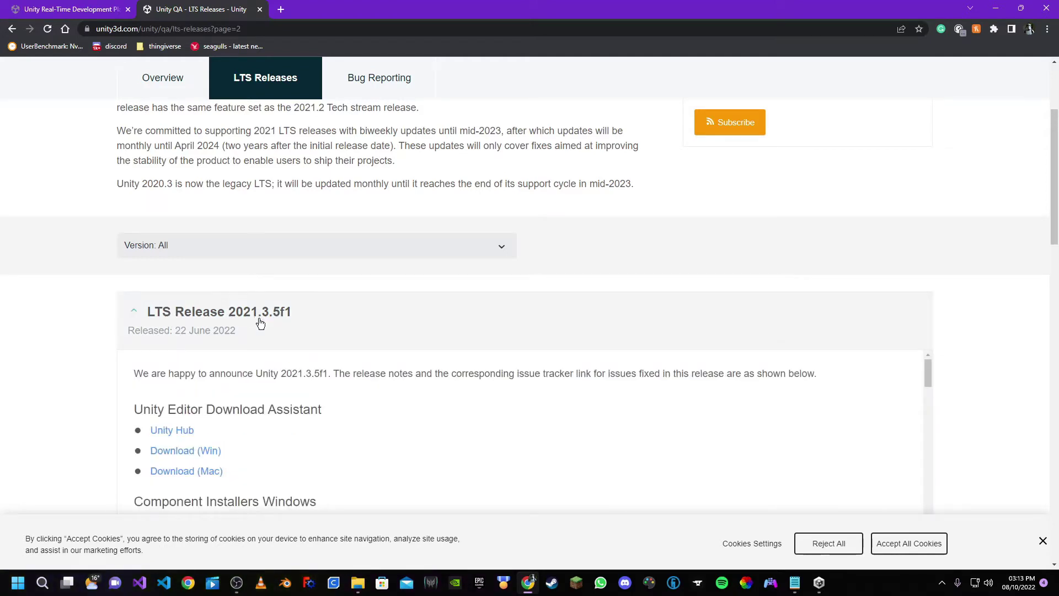
pyautogui.click(794, 582)
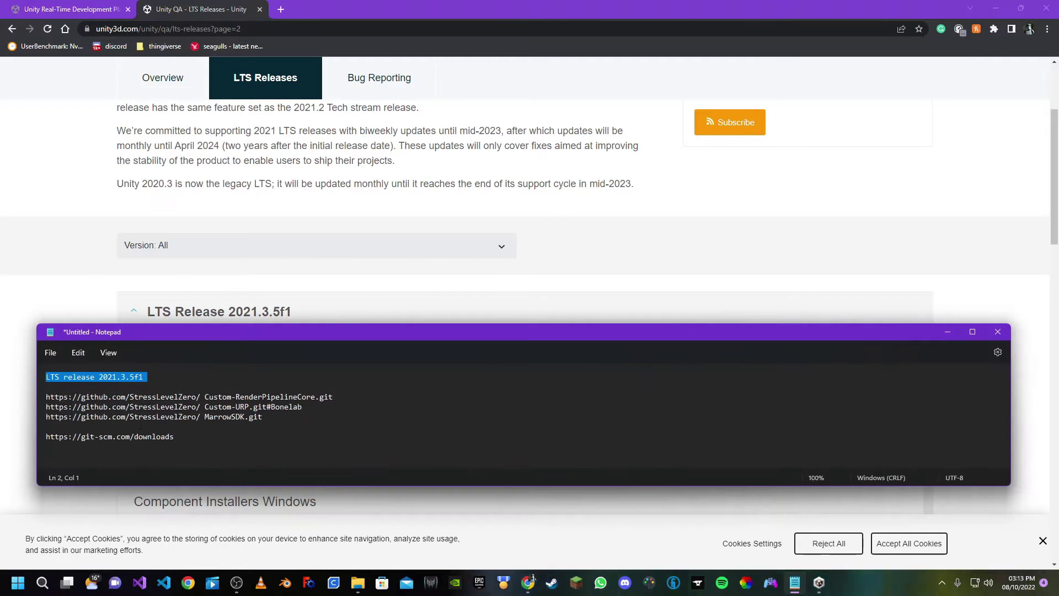
pyautogui.click(948, 331)
pyautogui.scroll(-2, 44, 409)
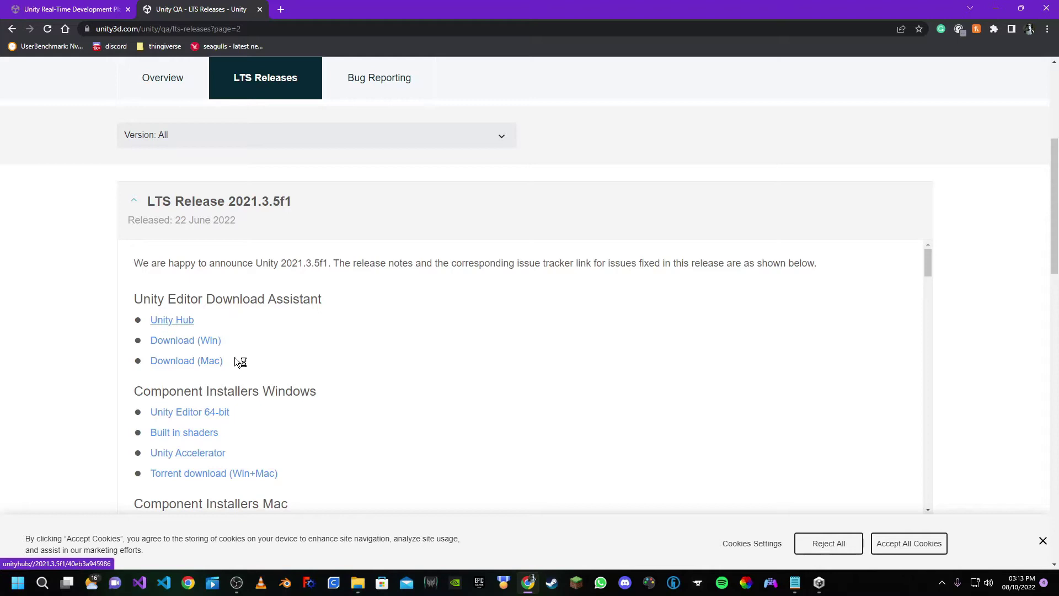
# - Install 2021.3.5f1 via Unity Hub with Visual Studio 2019 and Android modules, accepting licences
pyautogui.click(189, 320)
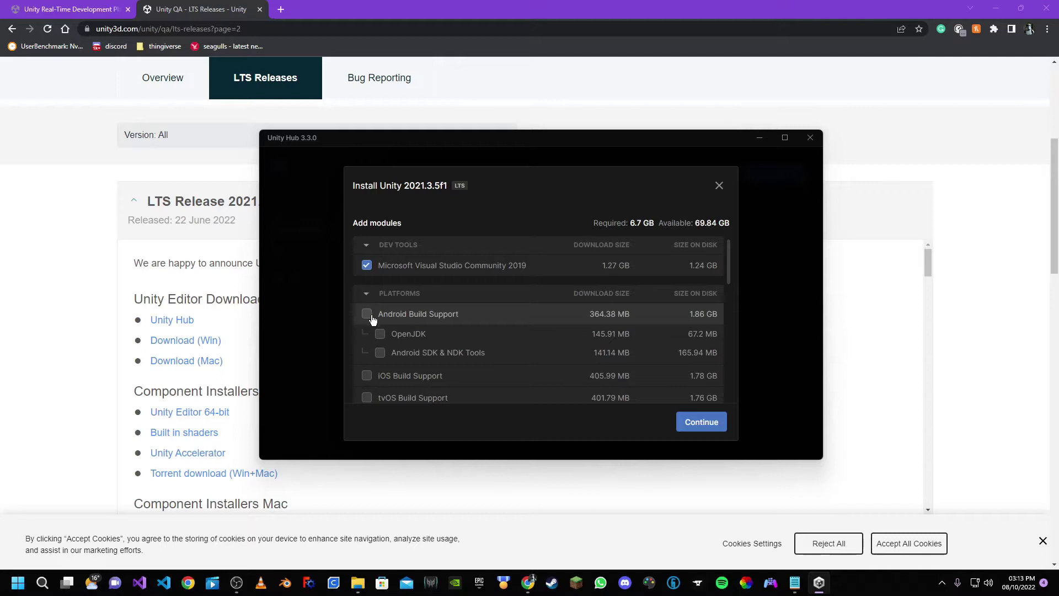
pyautogui.scroll(-15, 443, 307)
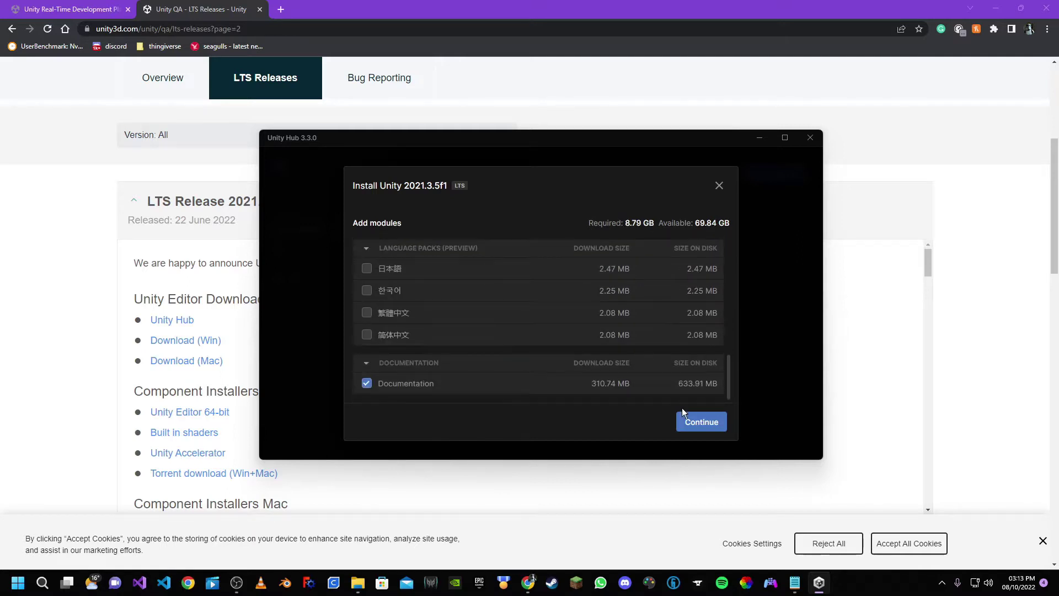
pyautogui.click(712, 424)
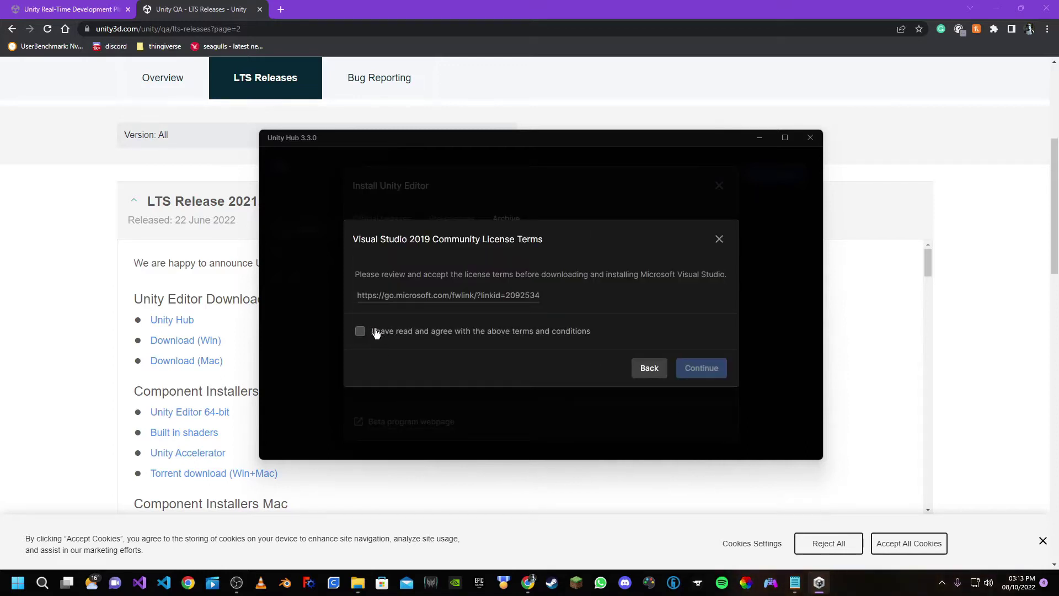
pyautogui.click(708, 371)
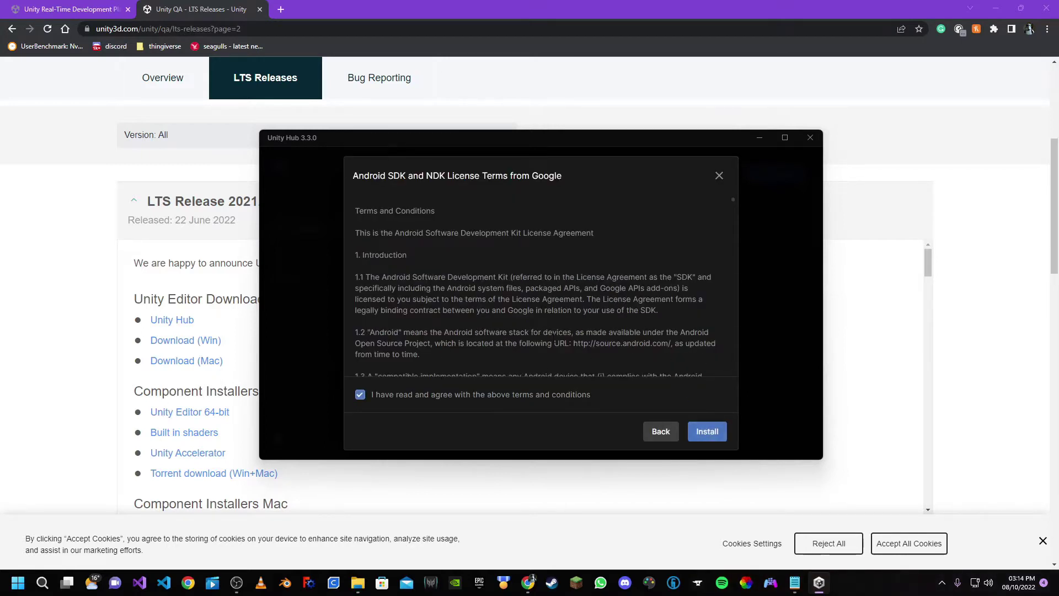
# - Close the releases page and install dialog, let 2021.3.5f1 finish installing, then show Projects
pyautogui.click(261, 10)
pyautogui.hotkey('ctrl', 'w')
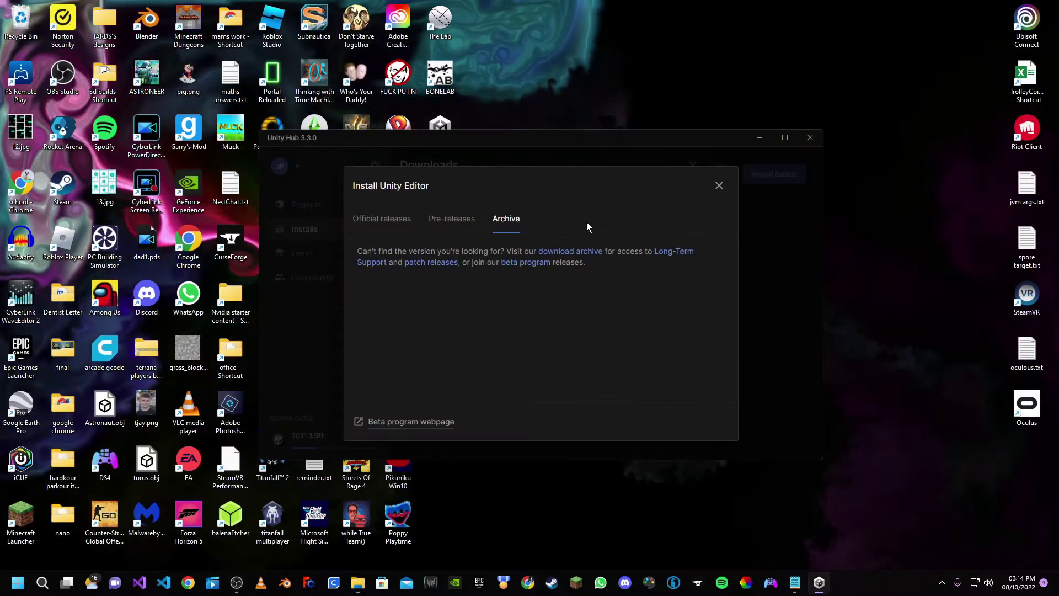
pyautogui.click(719, 186)
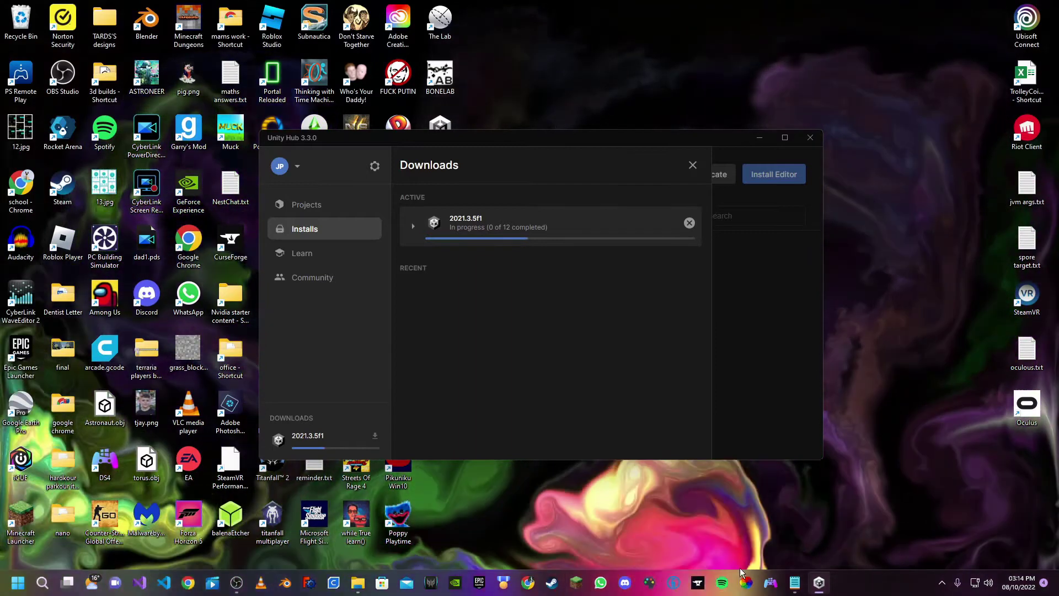
pyautogui.hotkey('alt', 'Tab')
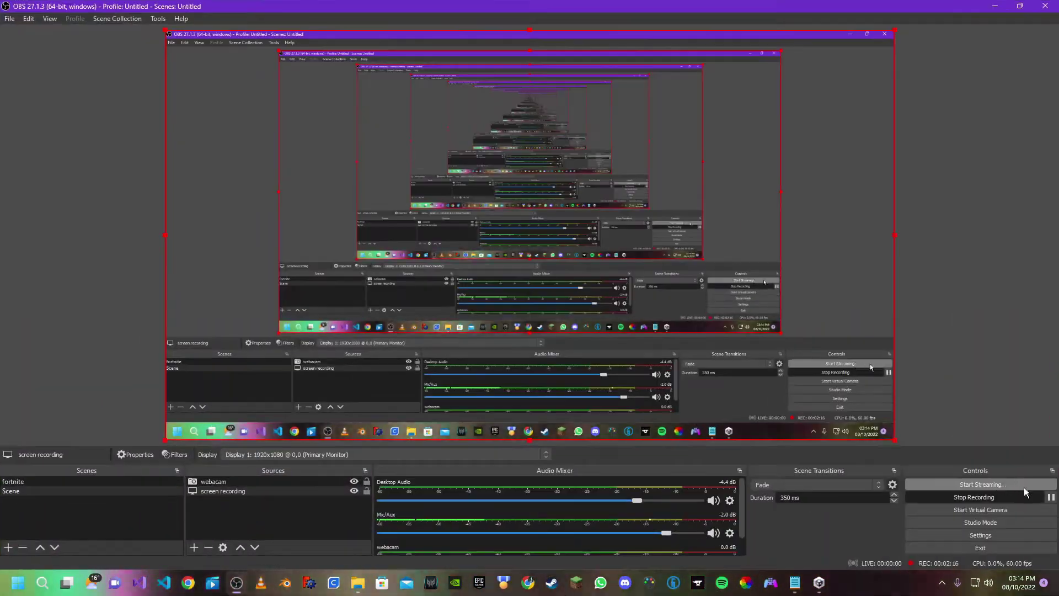
pyautogui.click(992, 7)
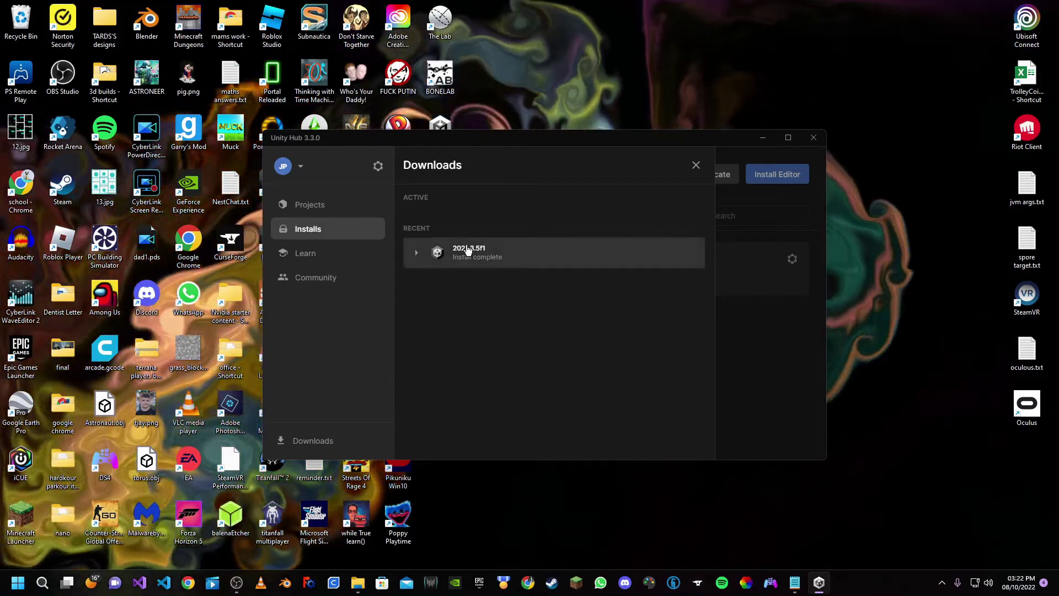
pyautogui.click(743, 300)
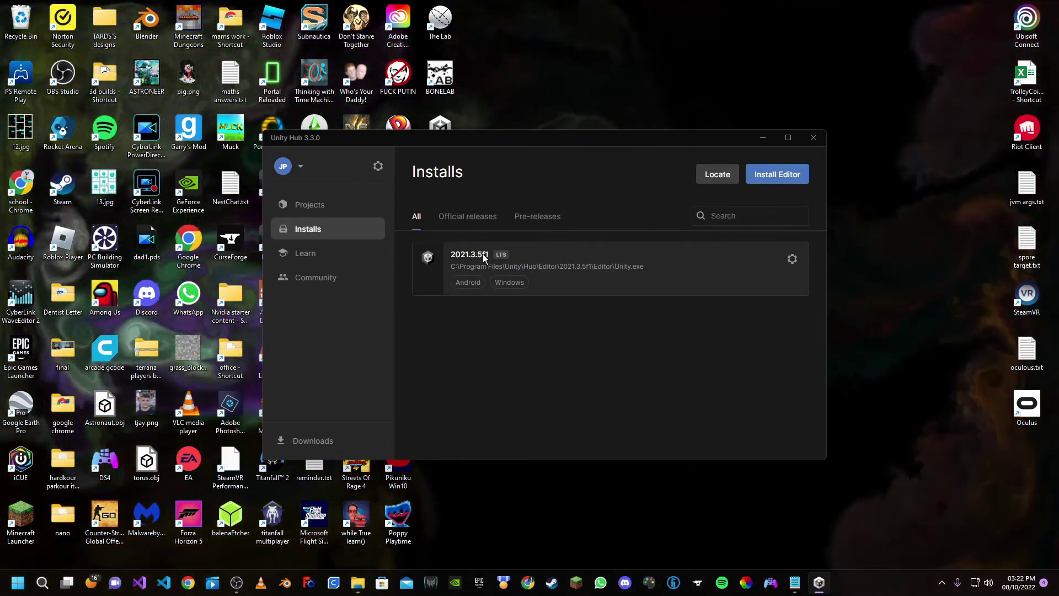
pyautogui.click(307, 209)
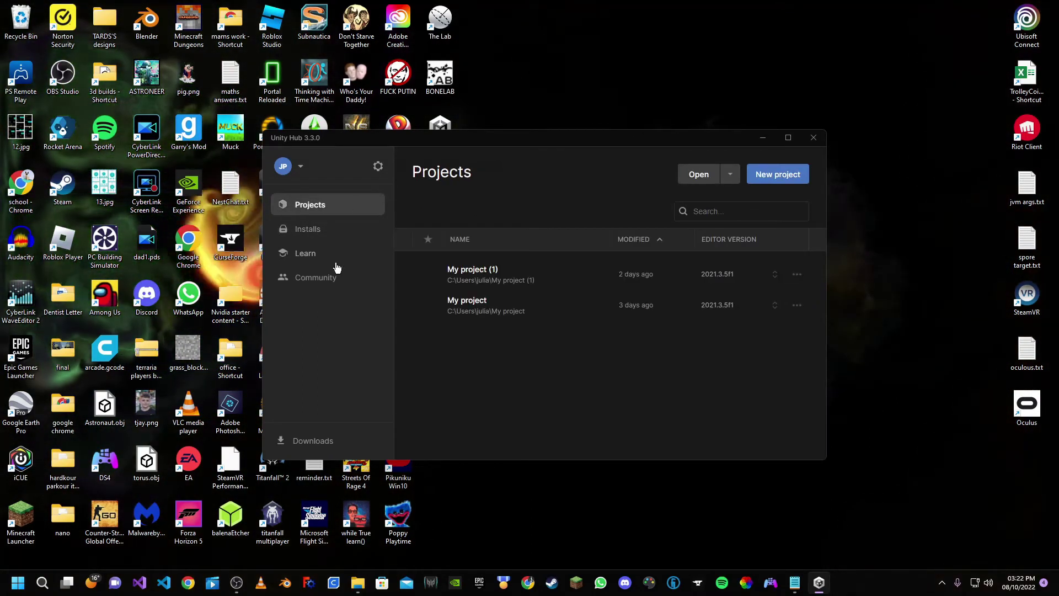
# - Start a new project from the 3D (URP) template, name it 'avatar tutorial', and create it
pyautogui.click(778, 174)
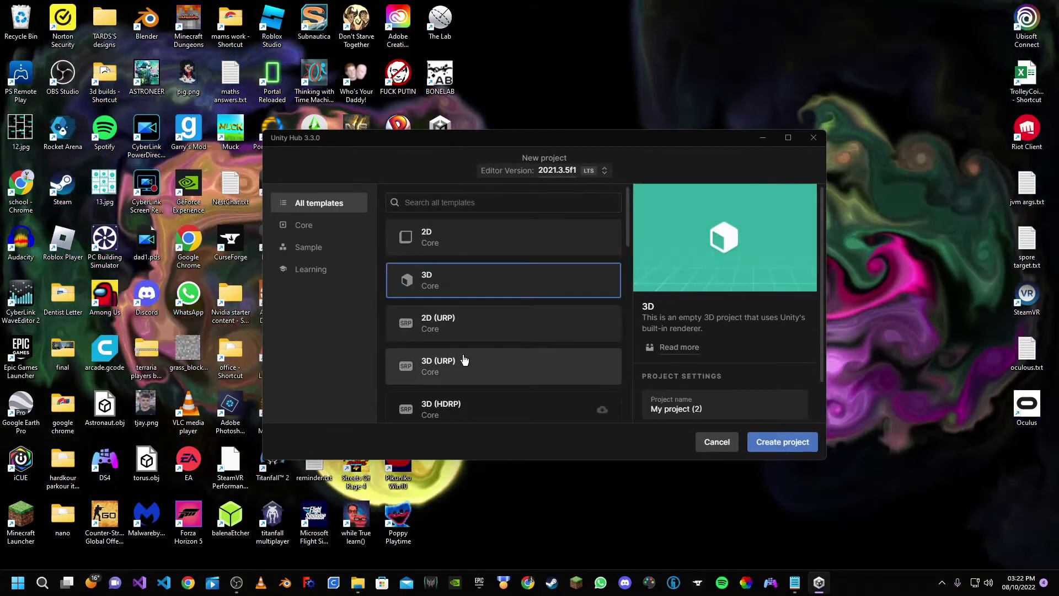
pyautogui.click(463, 361)
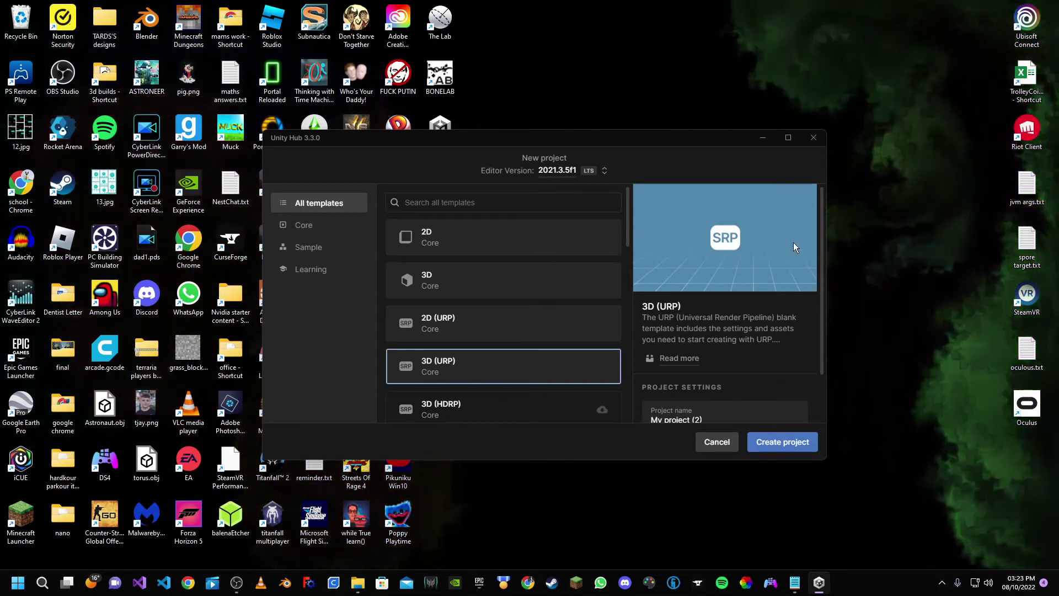
pyautogui.click(450, 407)
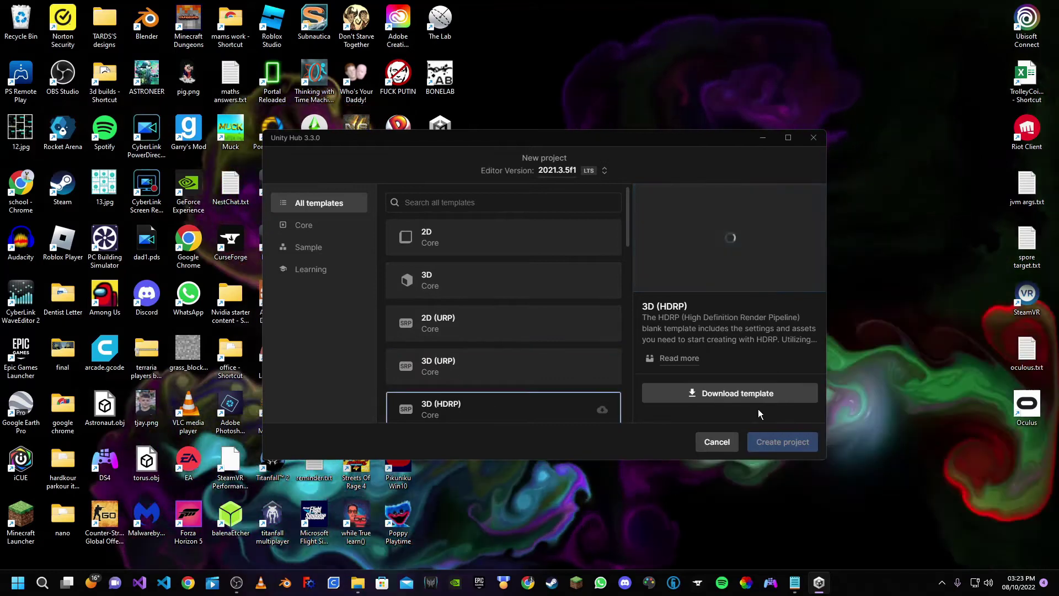
pyautogui.click(456, 380)
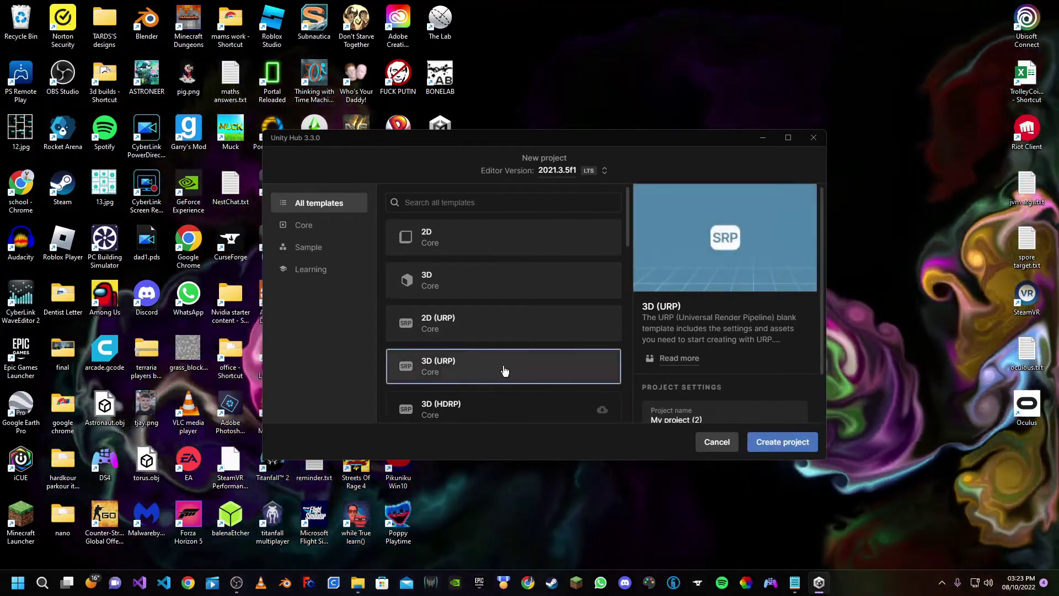
pyautogui.scroll(-1, 723, 331)
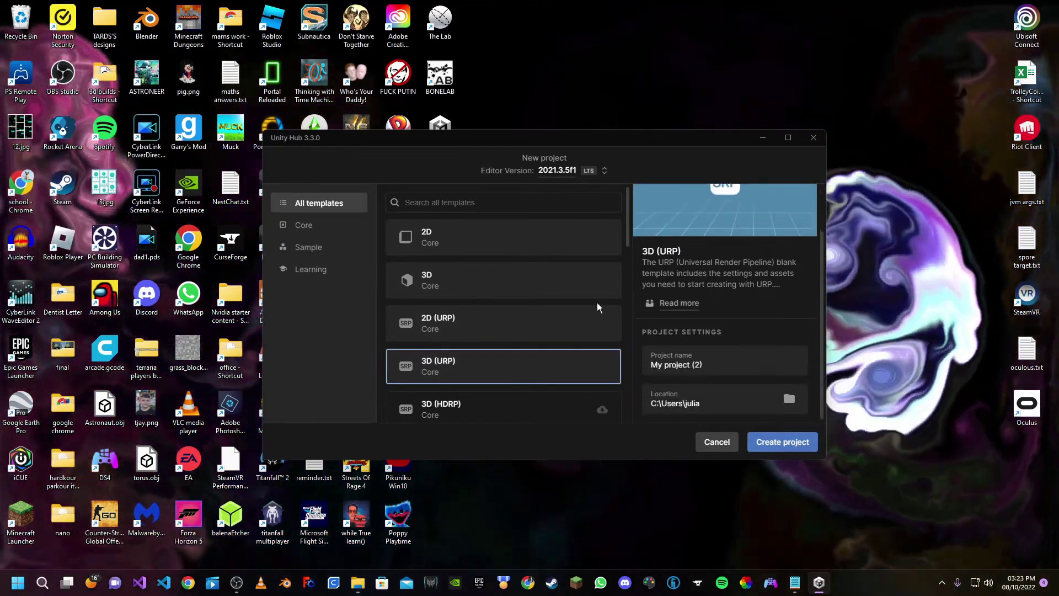
pyautogui.click(747, 367)
pyautogui.hotkey('ctrl', 'a')
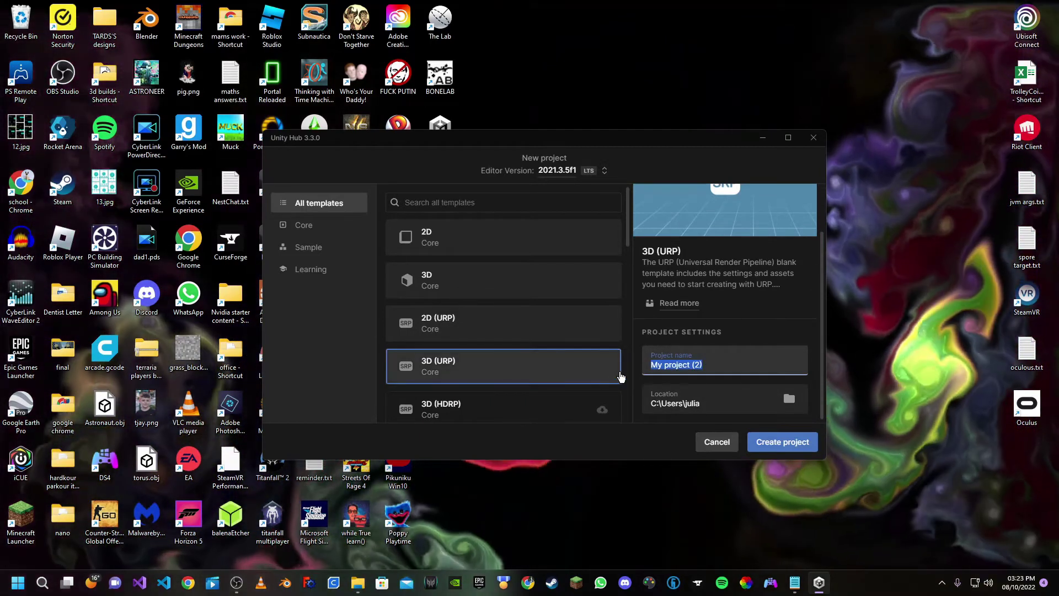
pyautogui.write('avatar tutorial')
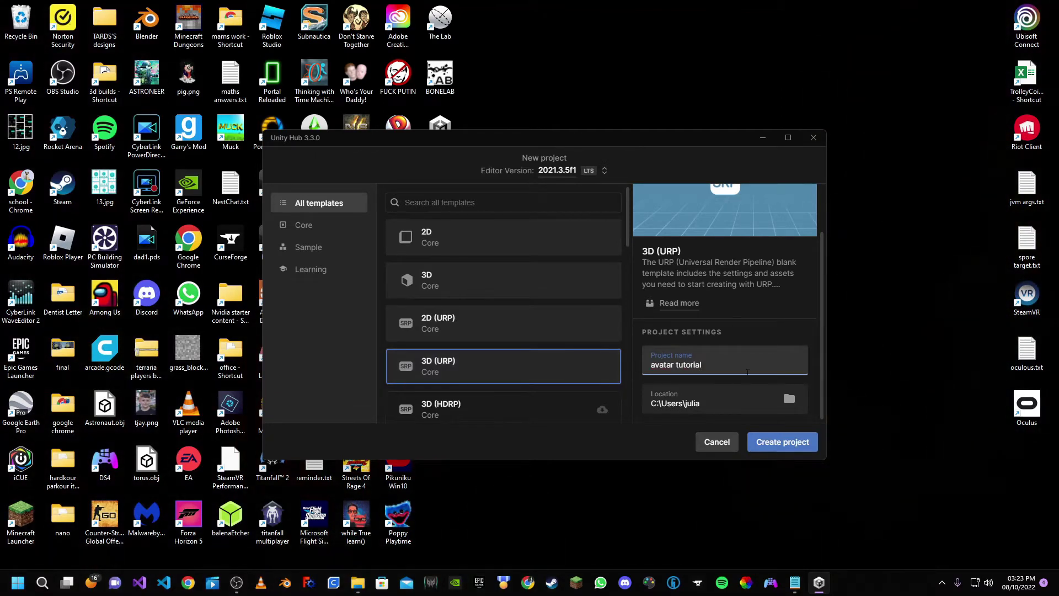
pyautogui.click(782, 442)
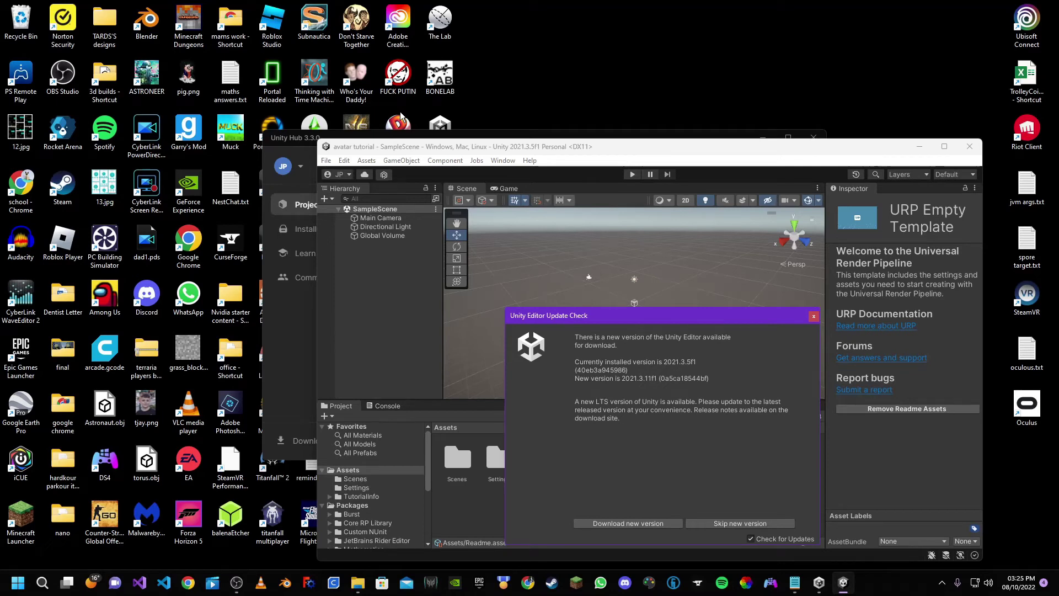
# - Maximize the Unity editor window and dismiss the Update Check notice
pyautogui.click(945, 146)
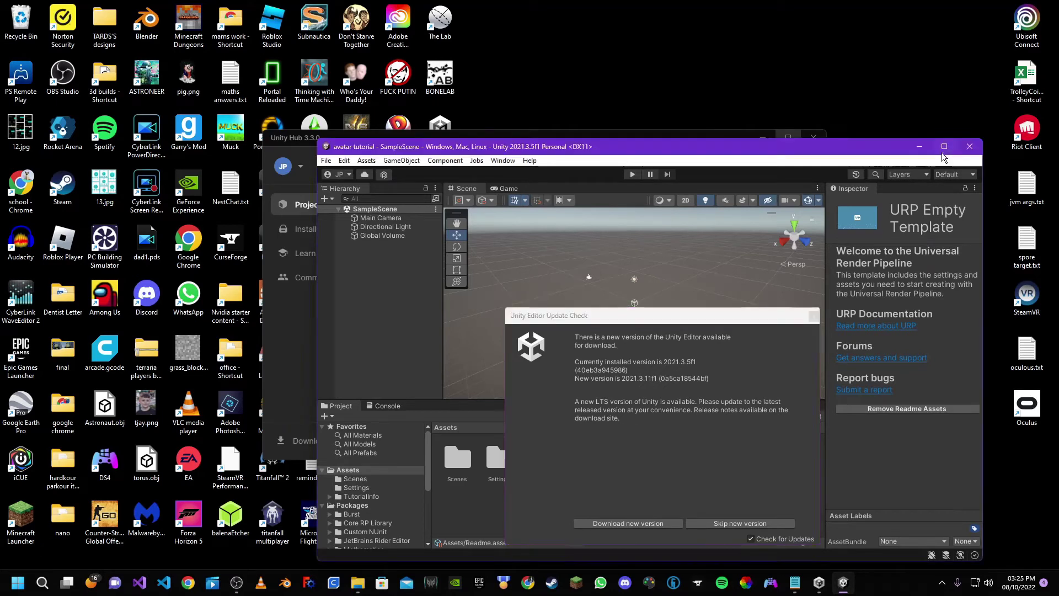
pyautogui.moveTo(690, 319); pyautogui.dragTo(529, 227)
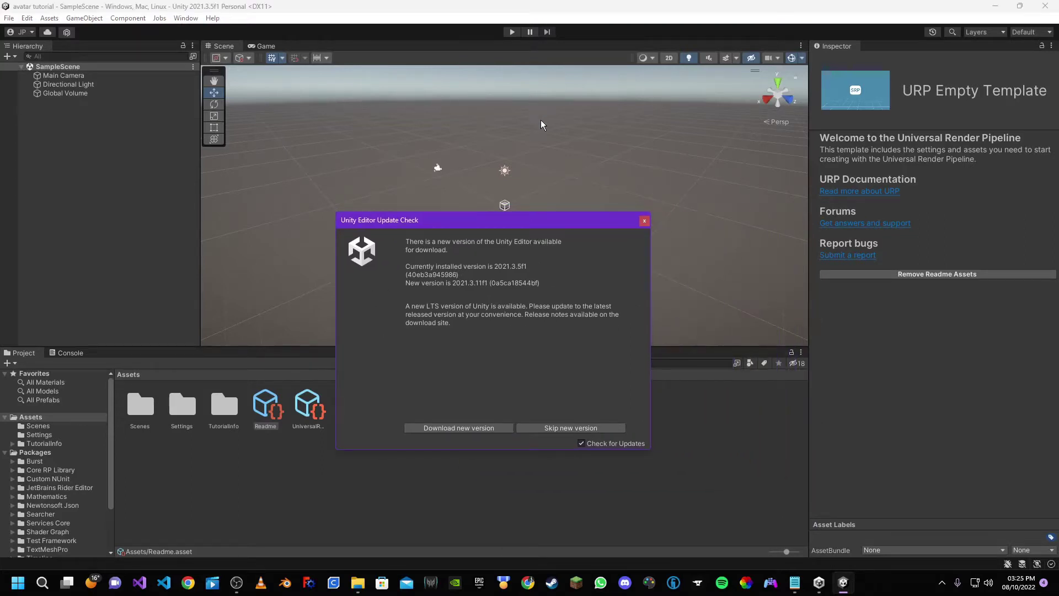
pyautogui.click(644, 222)
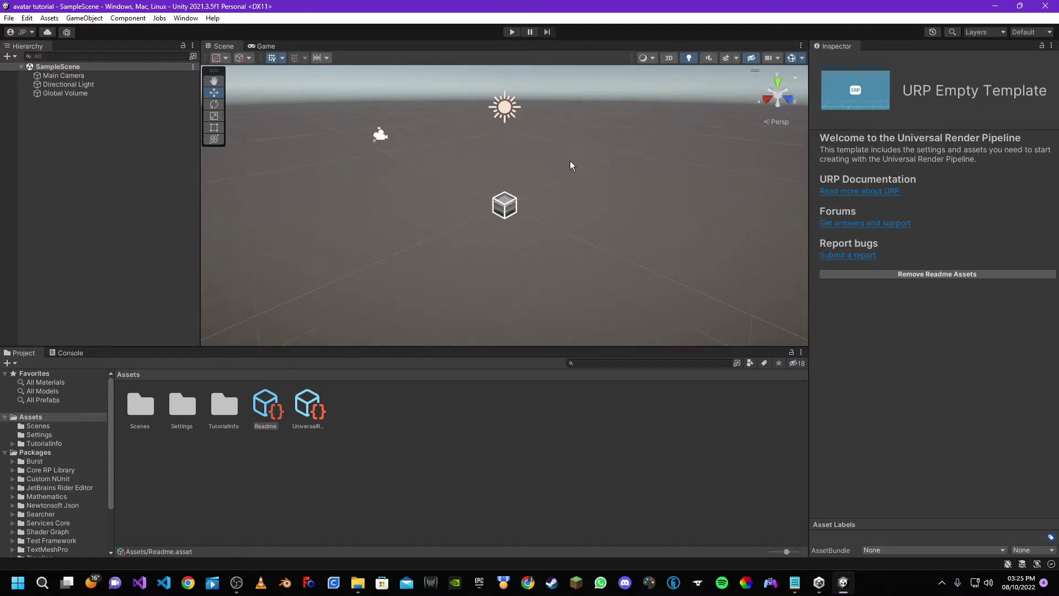
# - Orbit and pan the Scene view to look over SampleScene
pyautogui.moveTo(606, 250); pyautogui.dragTo(496, 236, button='right')
pyautogui.moveTo(609, 198); pyautogui.dragTo(686, 129, button='right')
pyautogui.moveTo(686, 130); pyautogui.dragTo(453, 215, button='middle')
pyautogui.moveTo(455, 217); pyautogui.dragTo(560, 209, button='right')
pyautogui.moveTo(462, 207); pyautogui.dragTo(512, 223, button='middle')
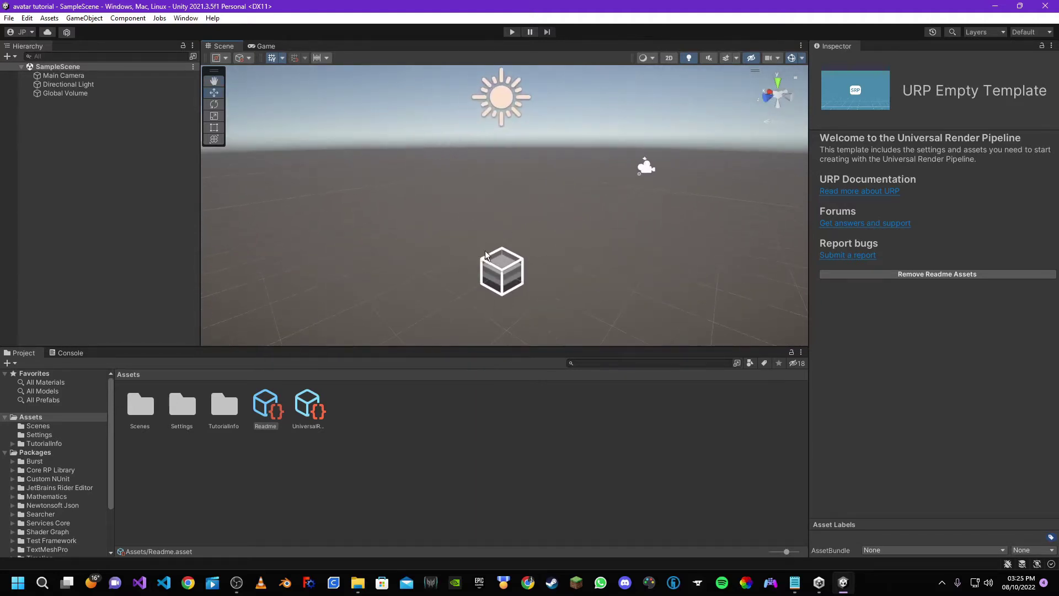
pyautogui.click(193, 18)
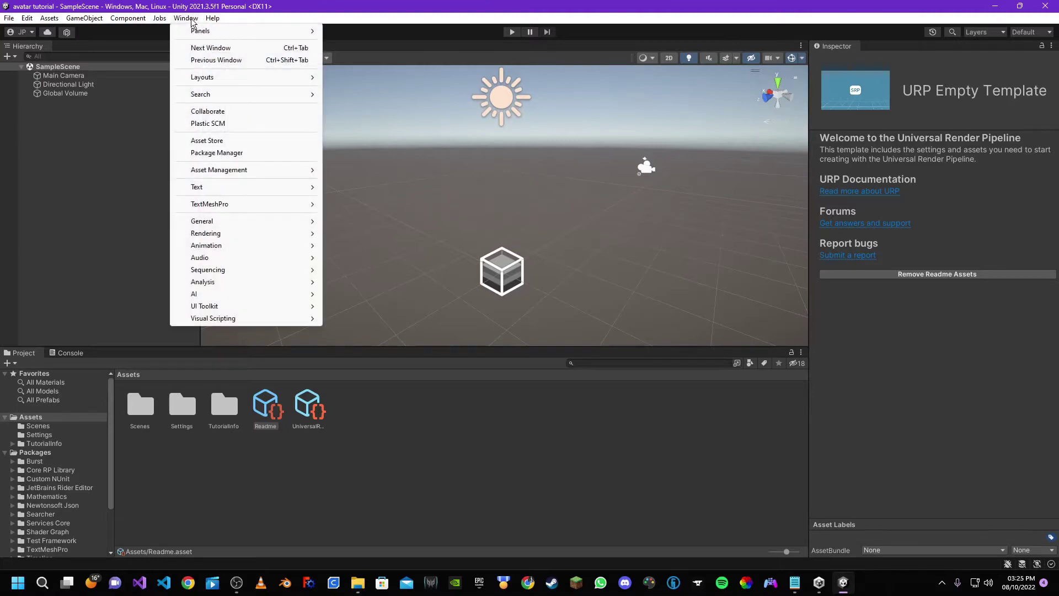
# - Open the Package Manager and select the Custom-RenderPipelineCore git URL in the notes
pyautogui.click(216, 155)
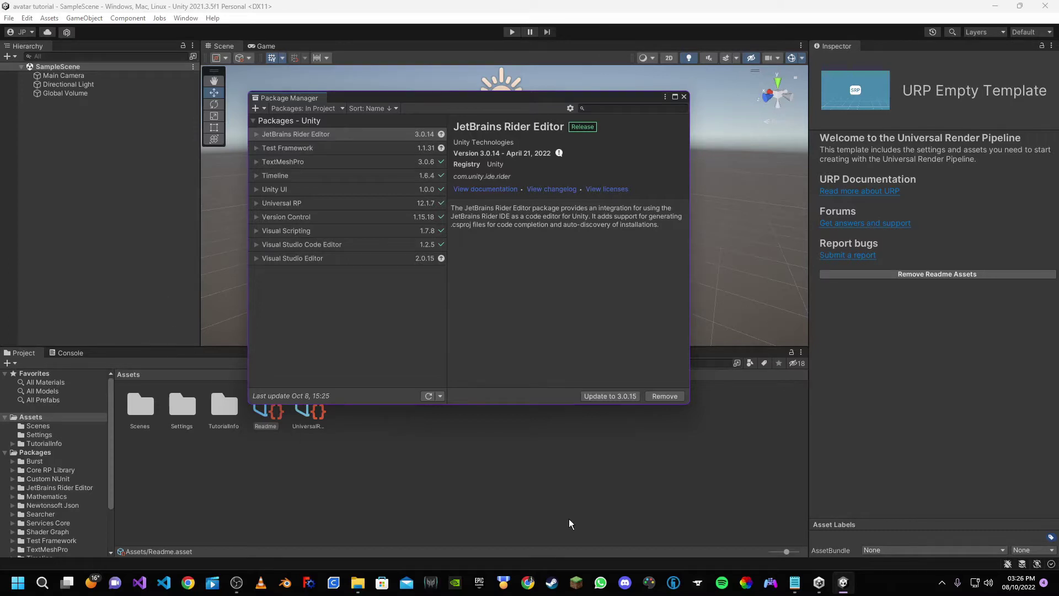
pyautogui.click(795, 582)
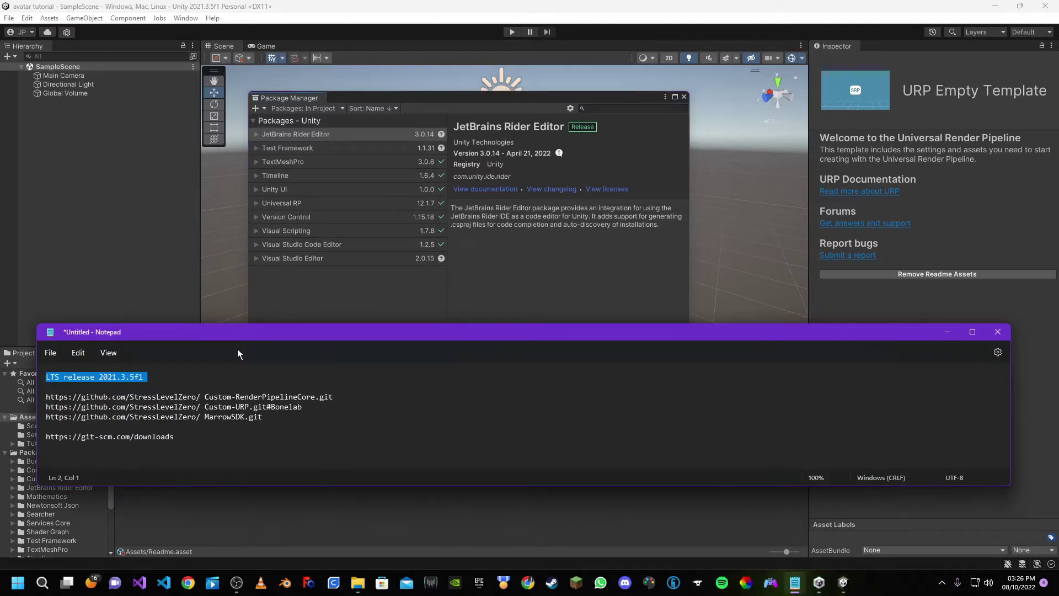
pyautogui.moveTo(347, 398); pyautogui.dragTo(333, 421)
pyautogui.press('Right')
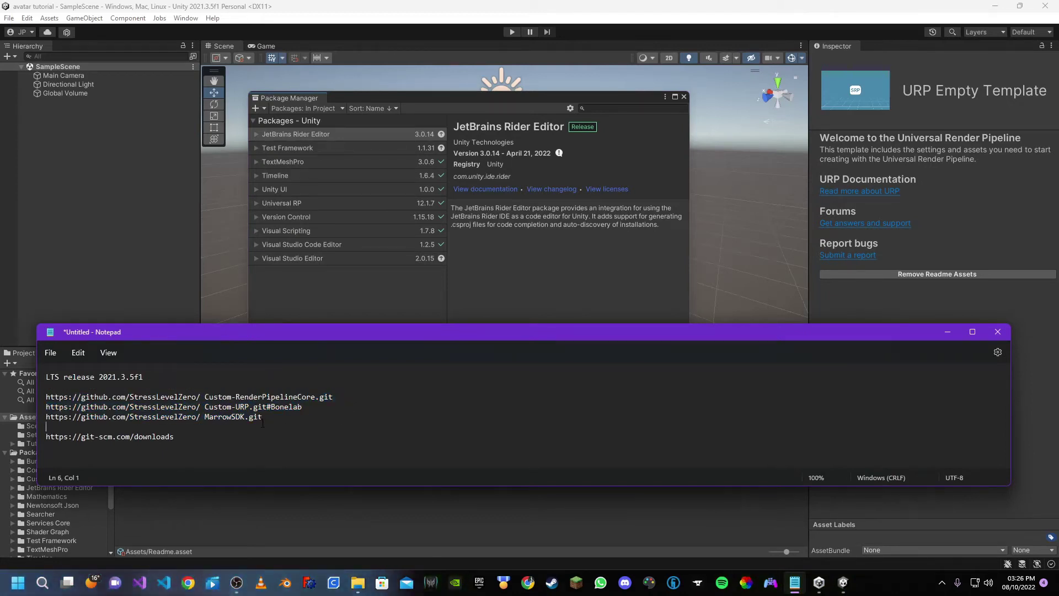
pyautogui.moveTo(337, 398); pyautogui.dragTo(42, 412)
pyautogui.click(42, 412)
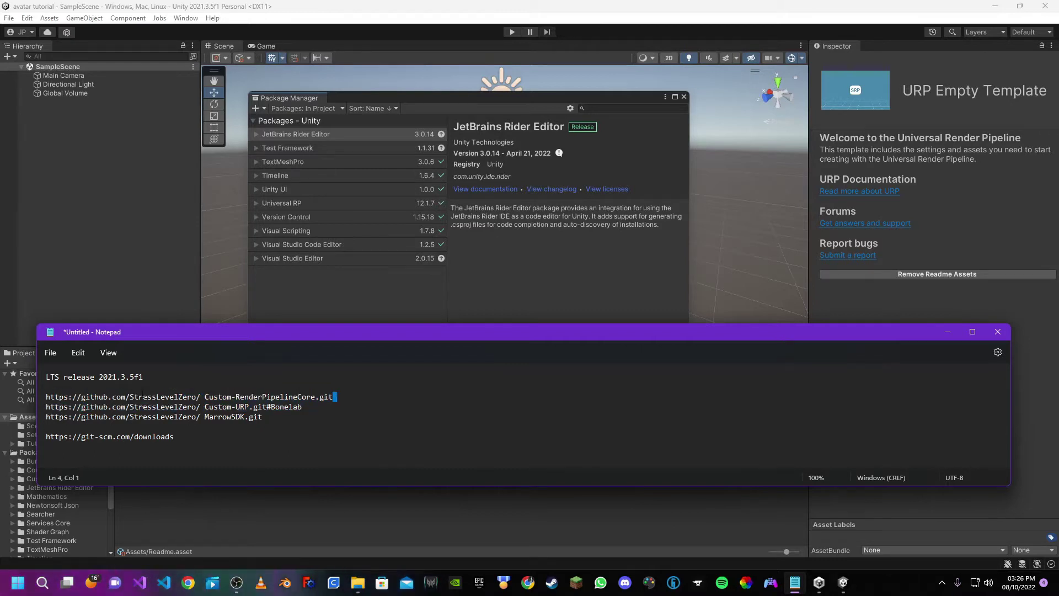
pyautogui.moveTo(205, 397); pyautogui.dragTo(310, 397)
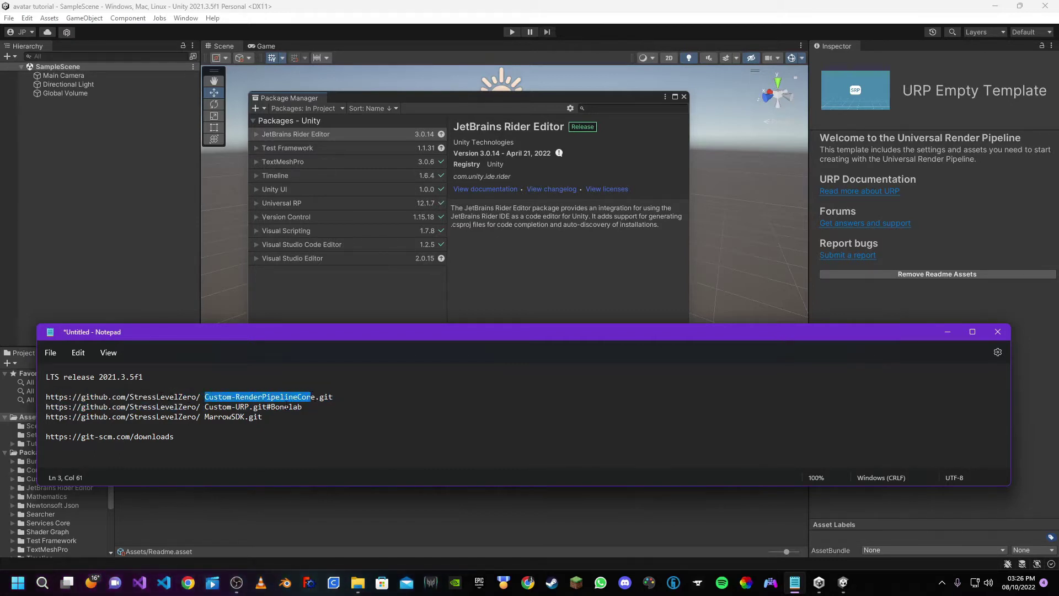
pyautogui.moveTo(205, 407); pyautogui.dragTo(241, 417)
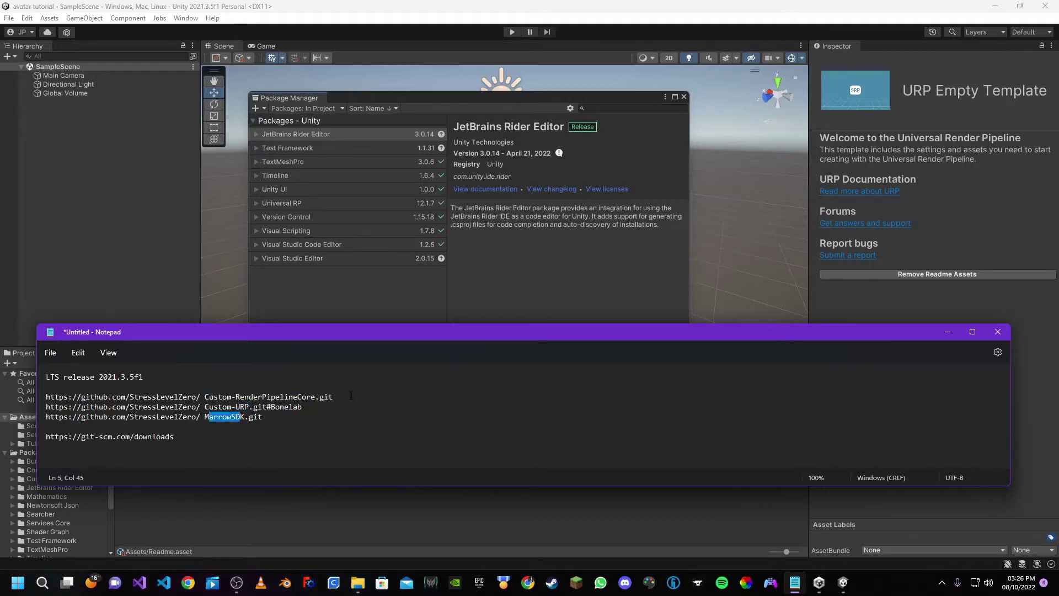
pyautogui.moveTo(350, 395); pyautogui.dragTo(232, 389)
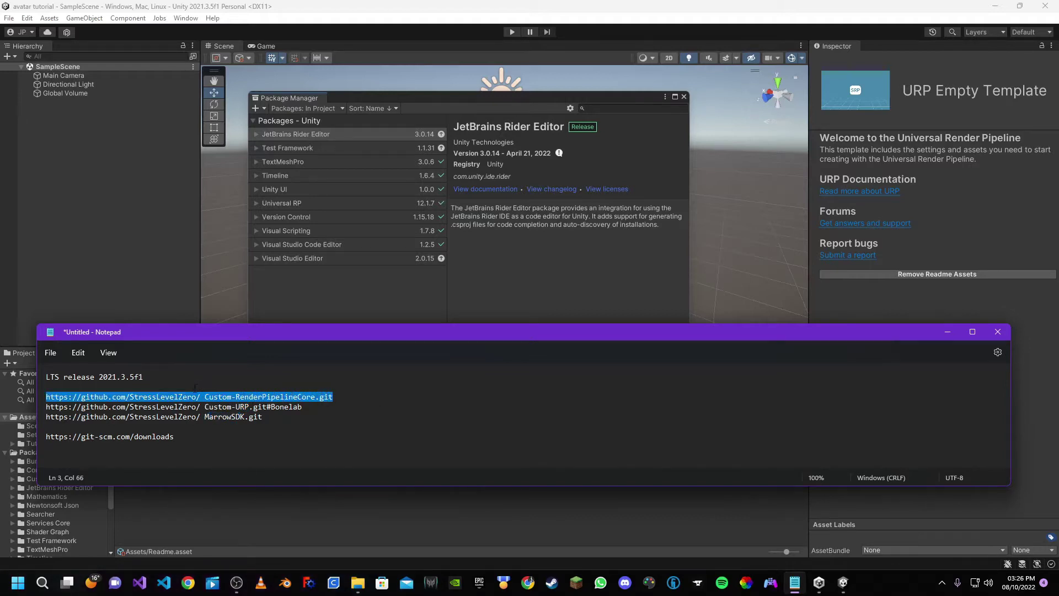
pyautogui.moveTo(348, 397); pyautogui.dragTo(47, 396)
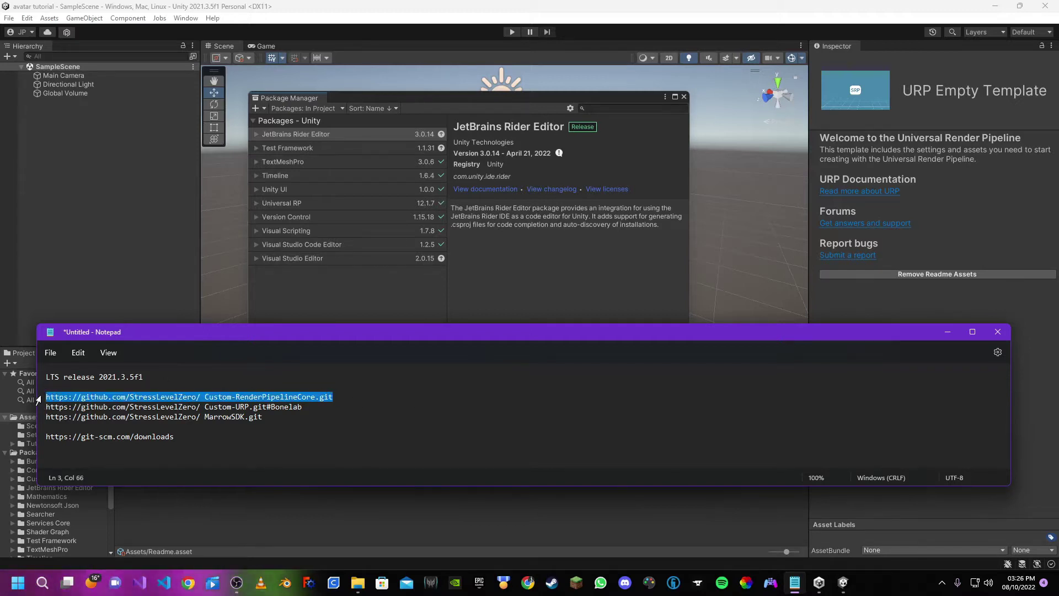
# - Copy the Custom-RenderPipelineCore URL and show the Package Manager's add-package options
pyautogui.rightClick(89, 397)
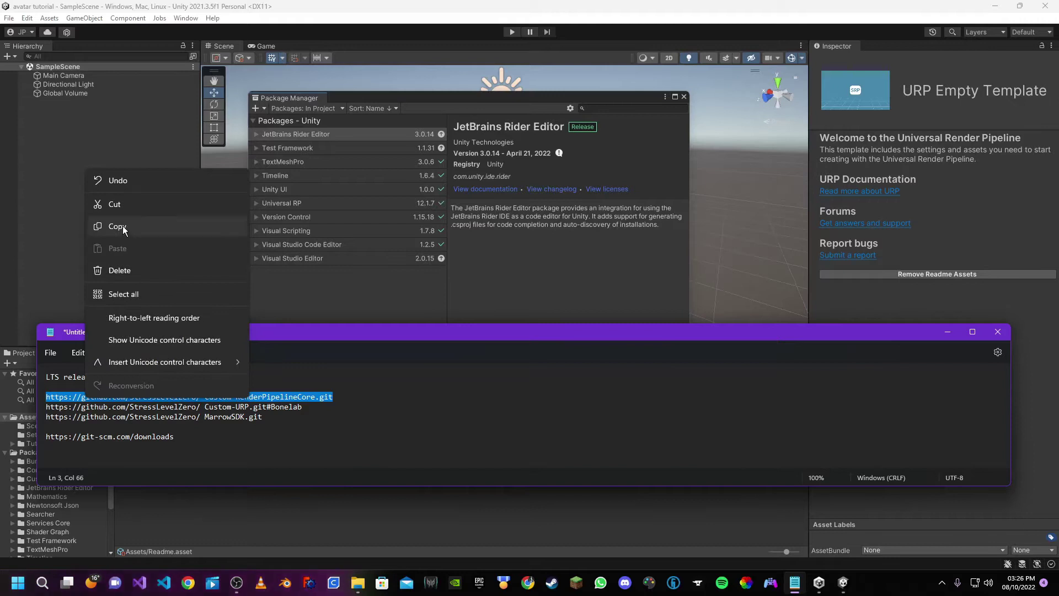
pyautogui.click(117, 227)
pyautogui.click(256, 108)
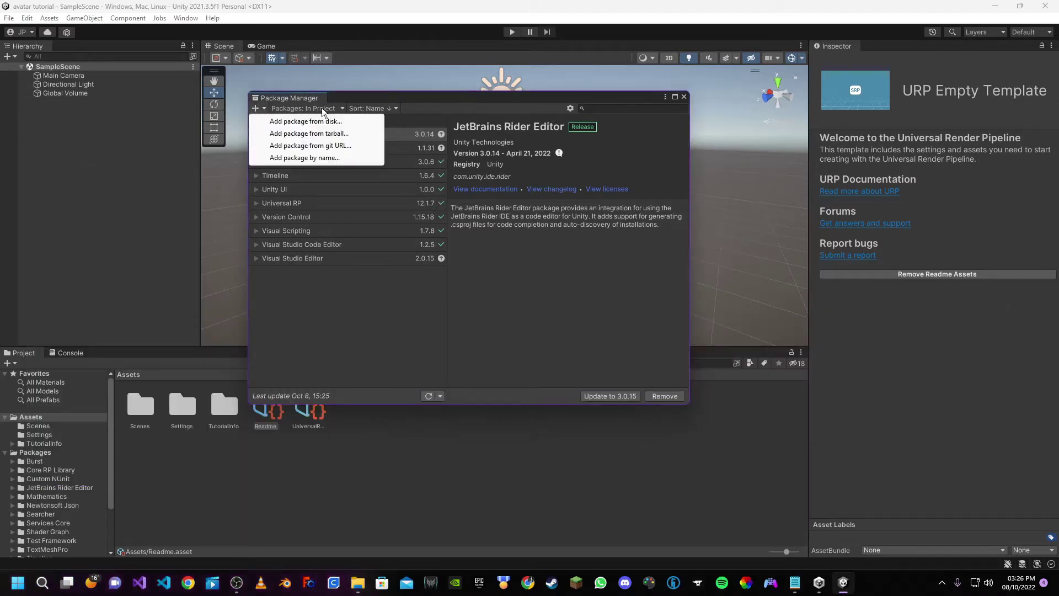
# - Add a package from the pasted git URL, removing the stray space before installing
pyautogui.click(287, 147)
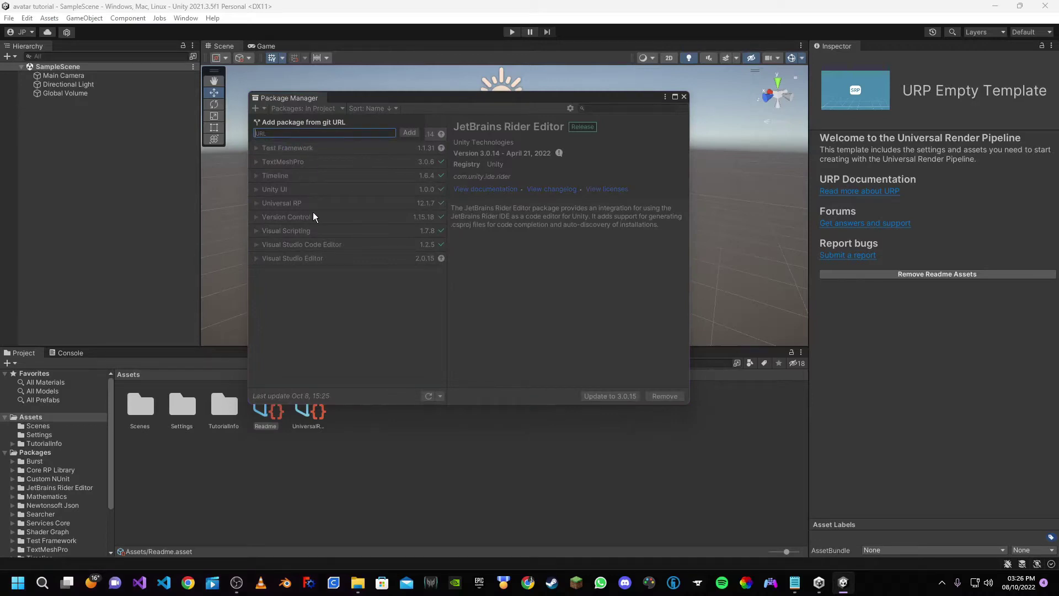
pyautogui.hotkey('ctrl', 'v')
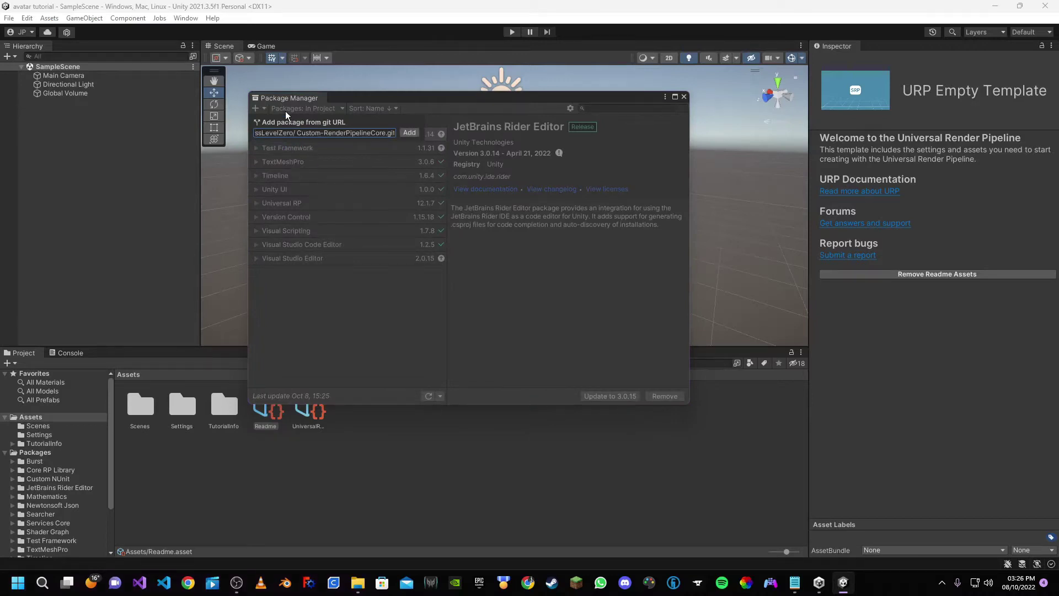
pyautogui.doubleClick(262, 133)
pyautogui.press('BackSpace')
pyautogui.click(410, 133)
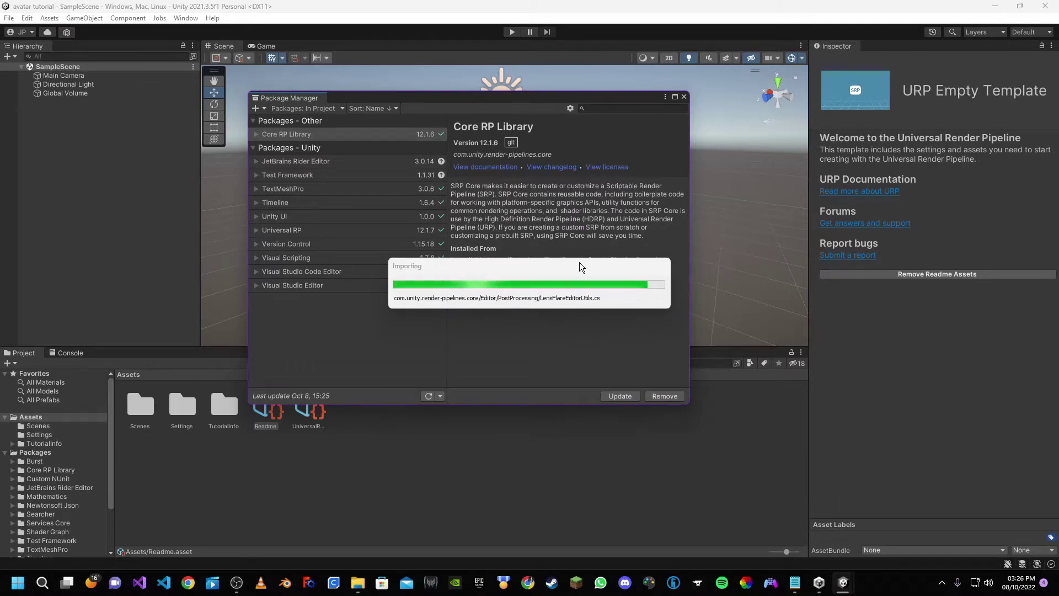
# - Select the git-scm.com/downloads link in the notes while the Core RP Library import completes
pyautogui.click(794, 582)
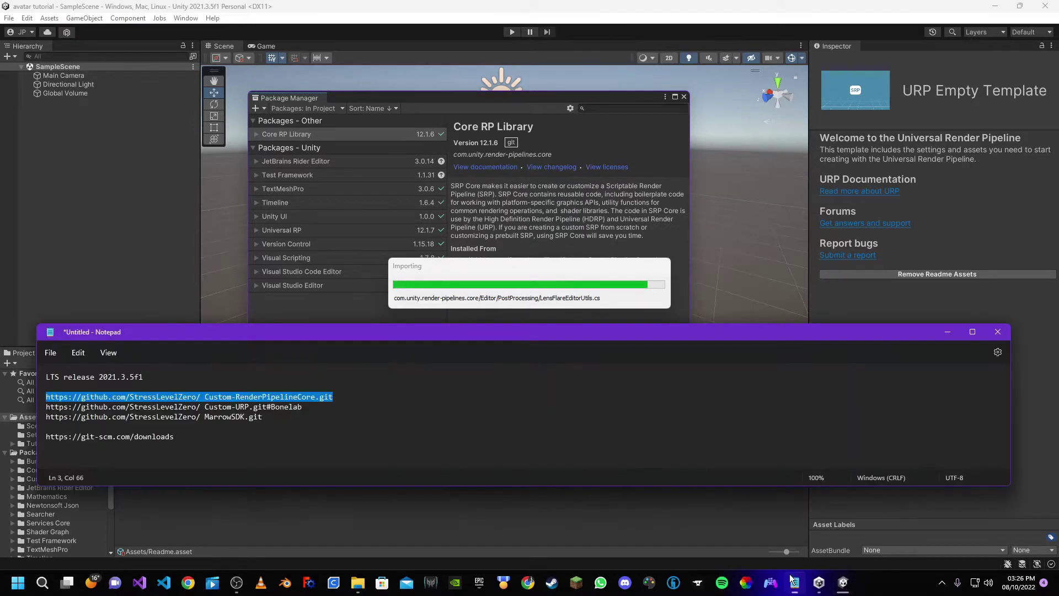
pyautogui.moveTo(72, 437); pyautogui.dragTo(174, 436)
pyautogui.tripleClick(144, 438)
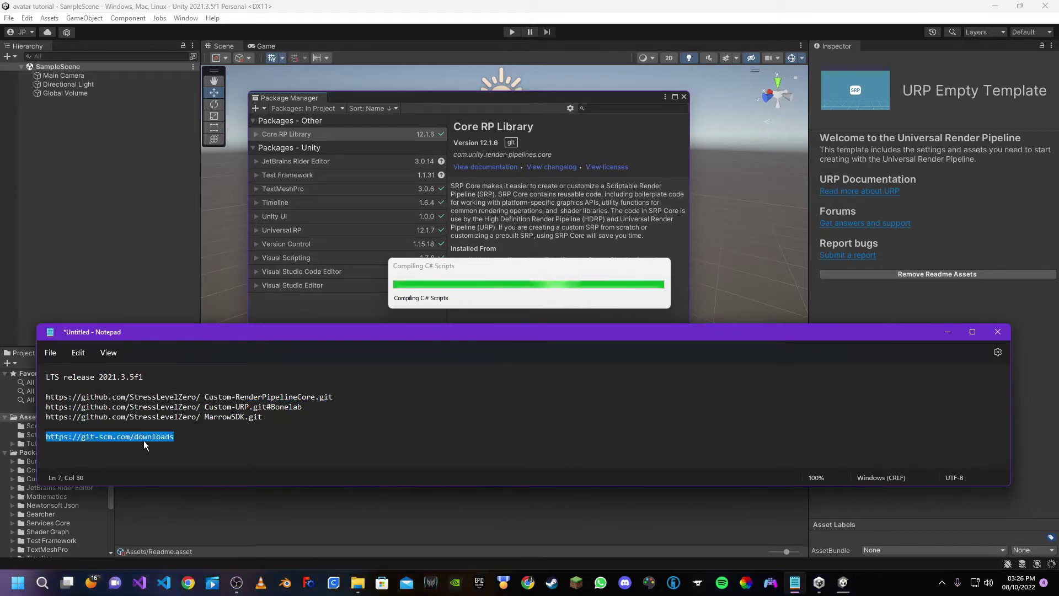
pyautogui.click(502, 269)
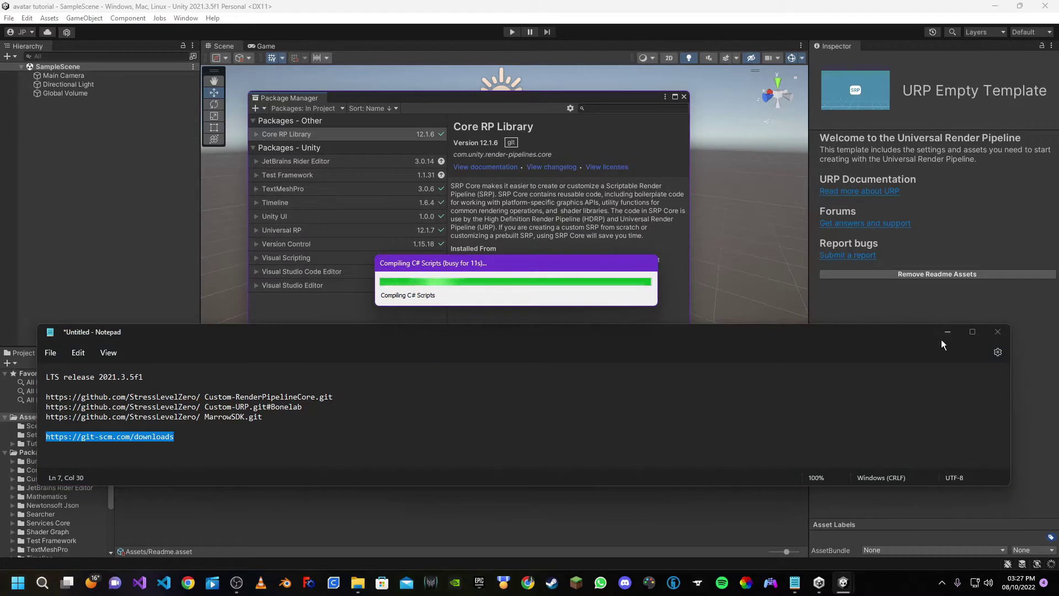
pyautogui.click(948, 332)
pyautogui.moveTo(502, 265); pyautogui.dragTo(471, 321)
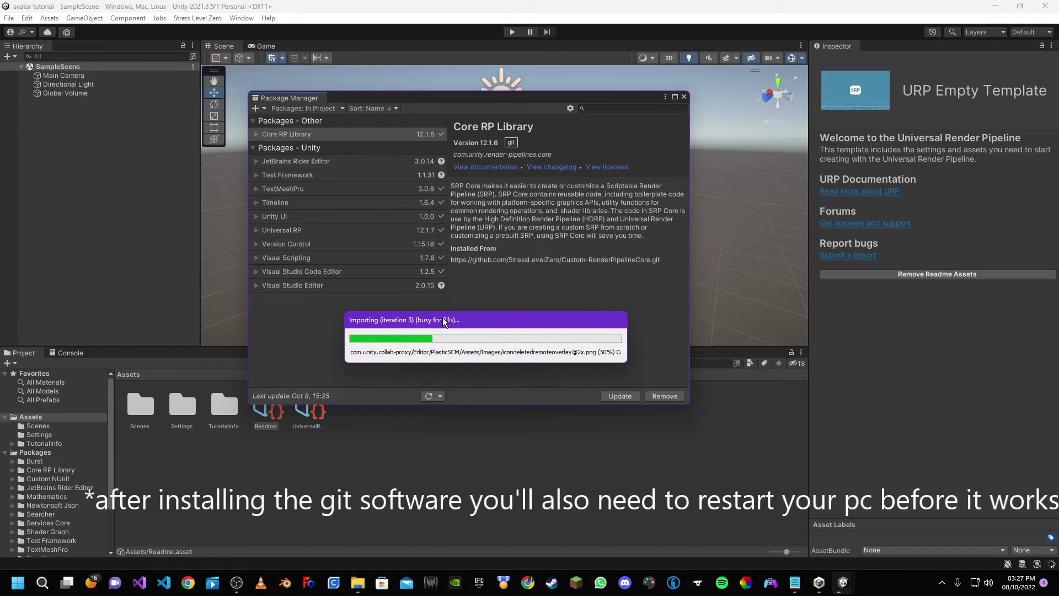
pyautogui.moveTo(454, 326); pyautogui.dragTo(476, 282)
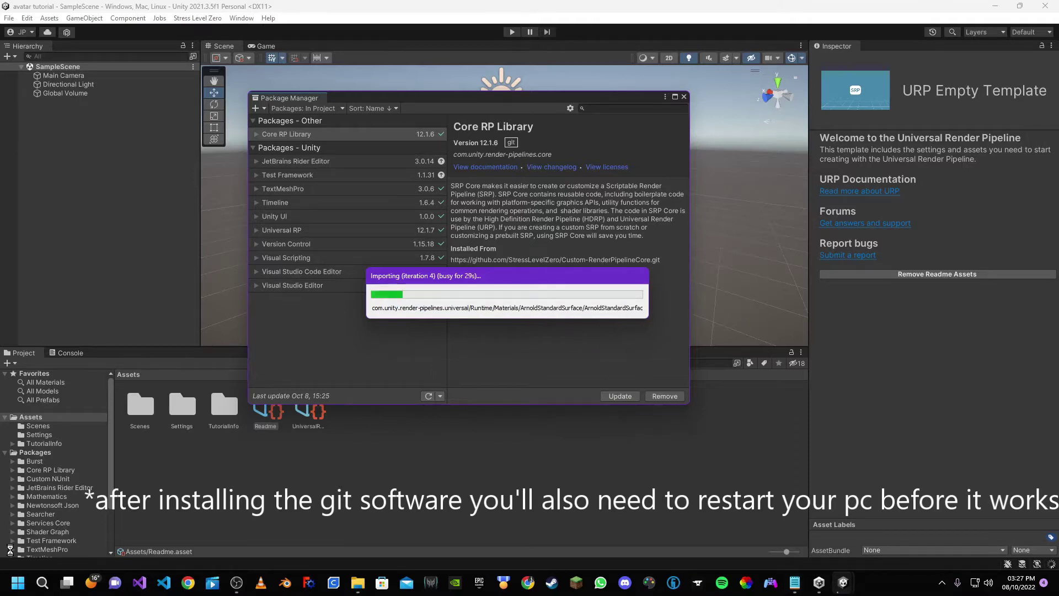
pyautogui.click(794, 582)
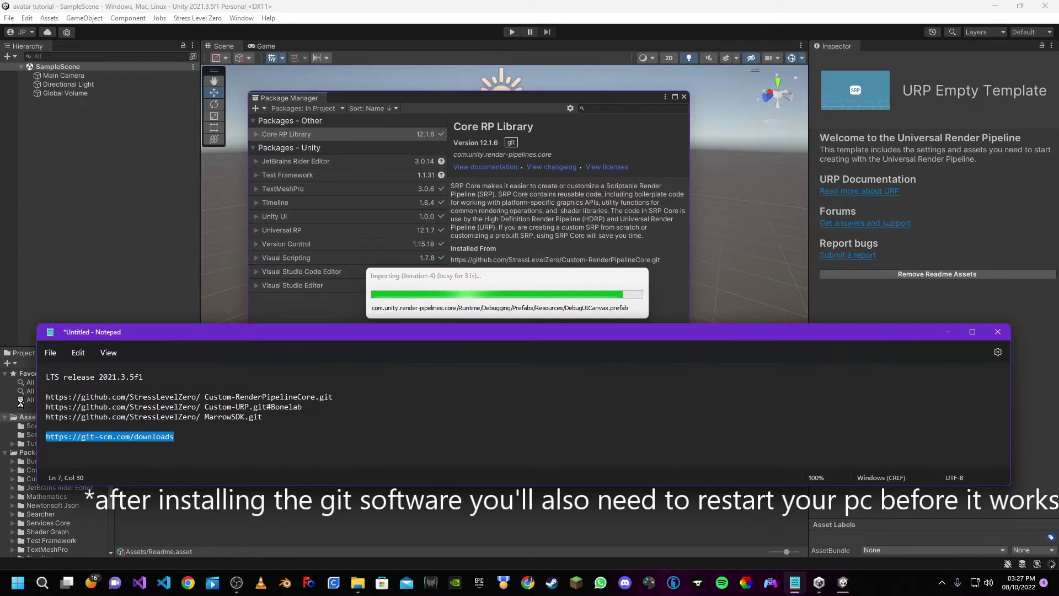
pyautogui.click(422, 279)
pyautogui.moveTo(443, 275); pyautogui.dragTo(491, 334)
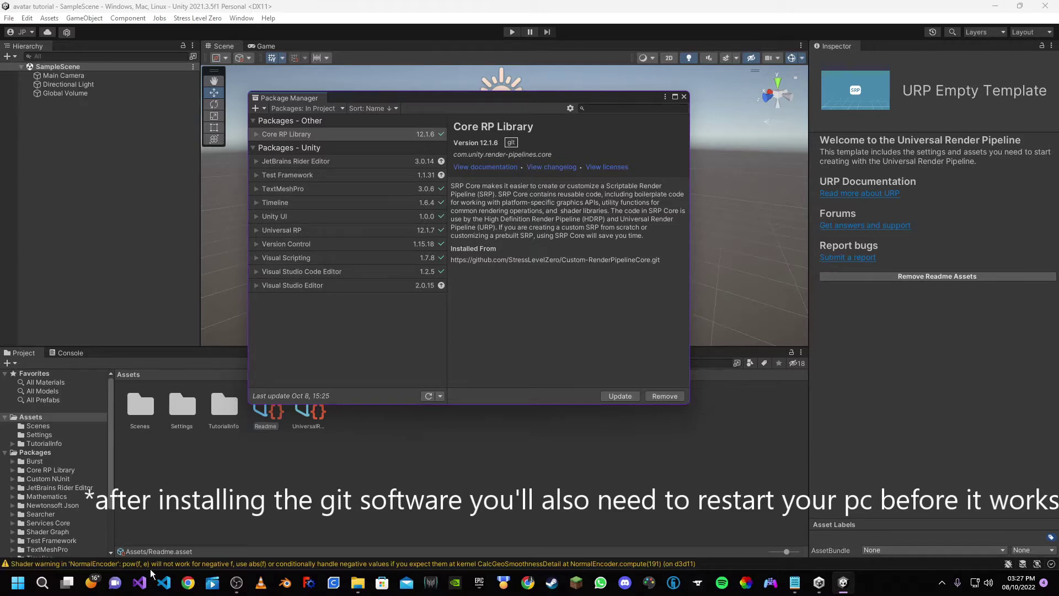
# - Copy the Custom-URP repository link from the Notepad notes
pyautogui.click(260, 109)
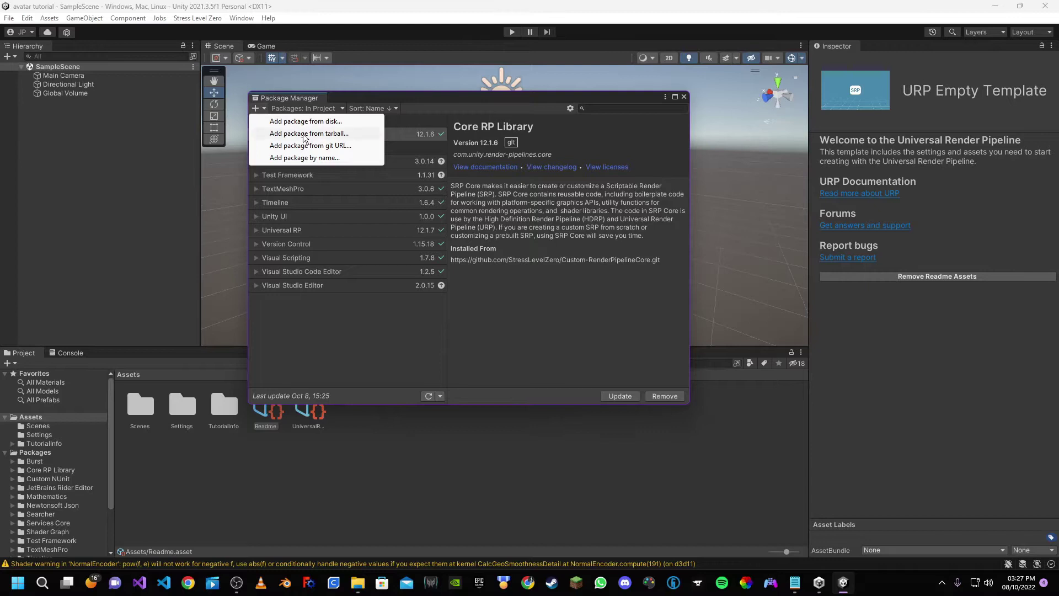
pyautogui.click(310, 145)
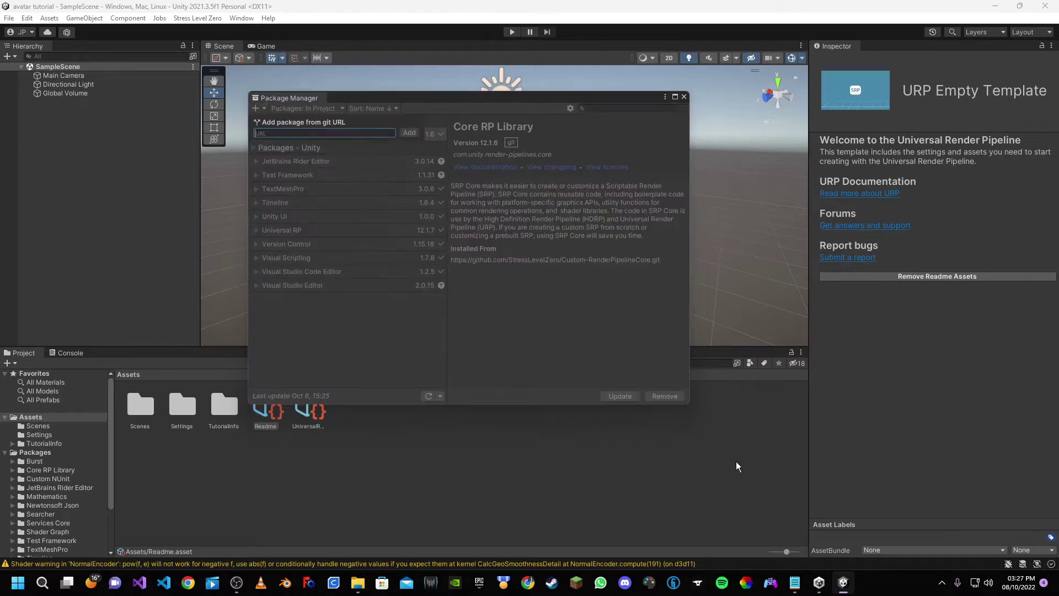
pyautogui.click(795, 583)
pyautogui.moveTo(266, 407); pyautogui.dragTo(63, 408)
pyautogui.rightClick(67, 409)
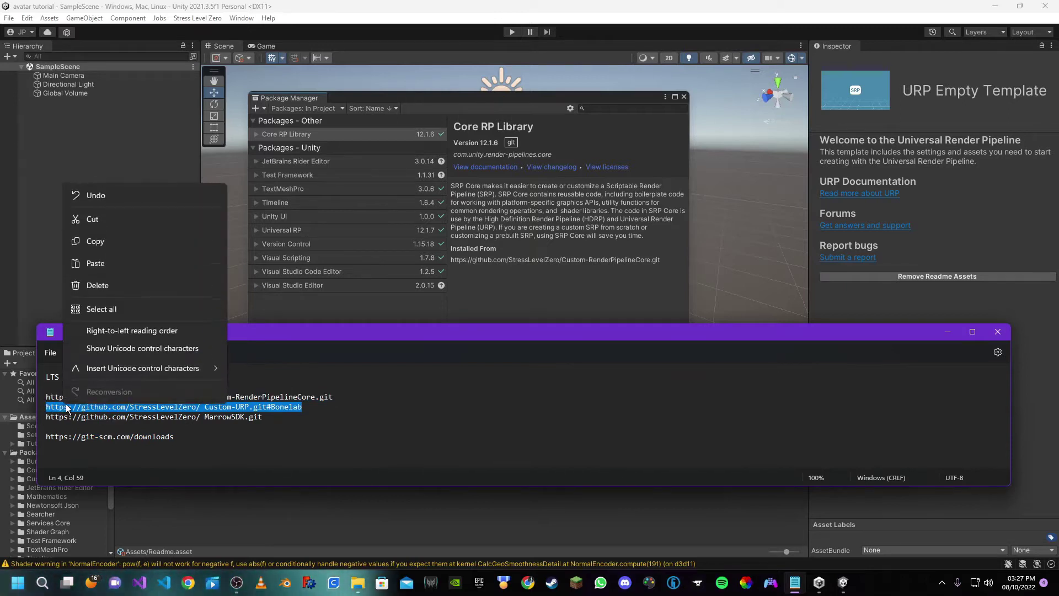
pyautogui.click(93, 241)
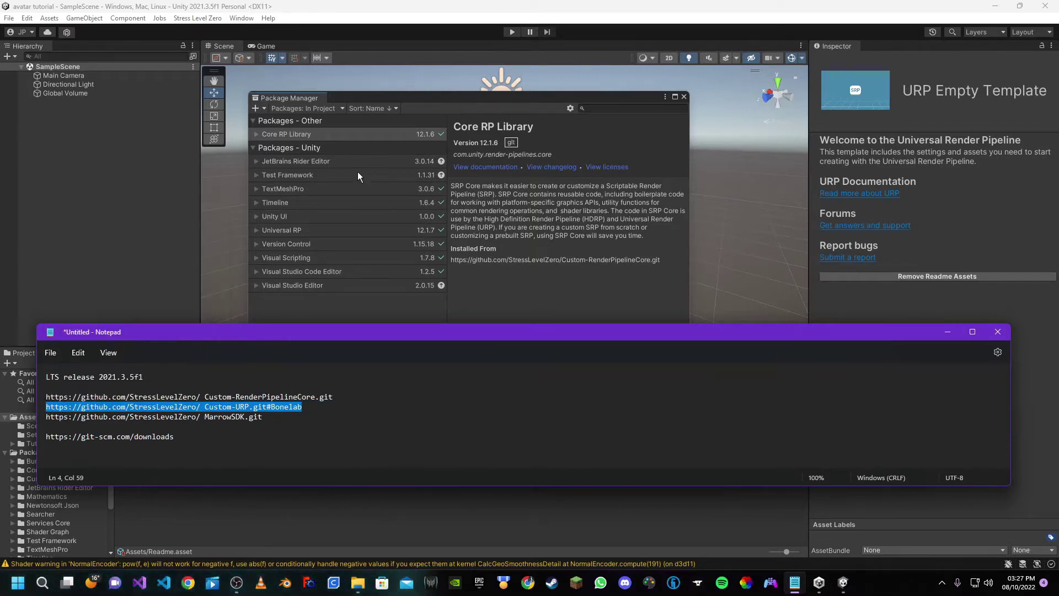
pyautogui.click(264, 108)
# - Paste the Custom-URP link into the git URL field and add the package
pyautogui.click(281, 146)
pyautogui.hotkey('ctrl', 'v')
pyautogui.hotkey('ctrl', 'a')
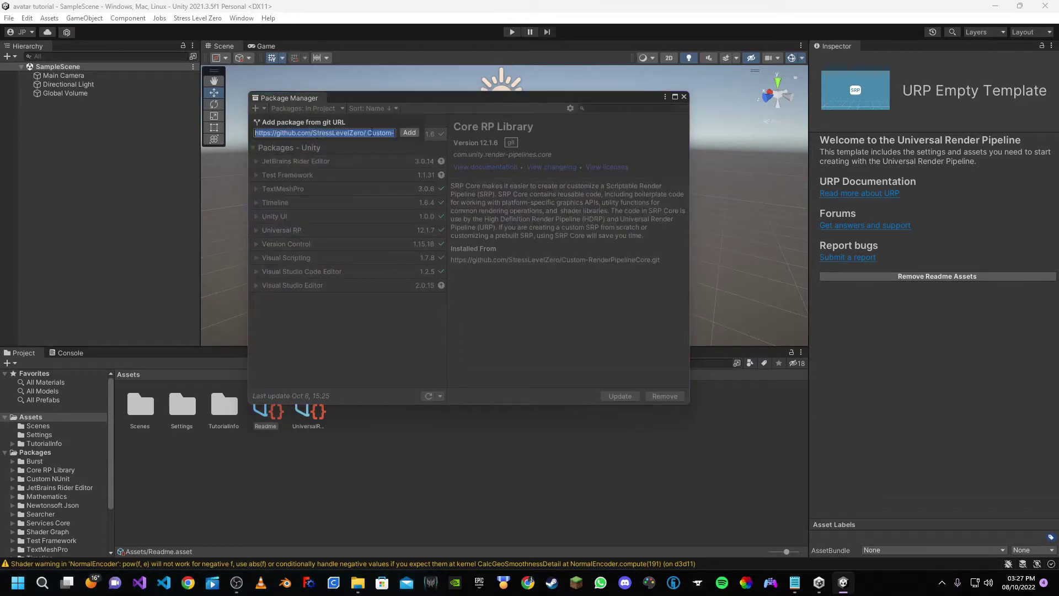
pyautogui.click(368, 132)
pyautogui.click(406, 133)
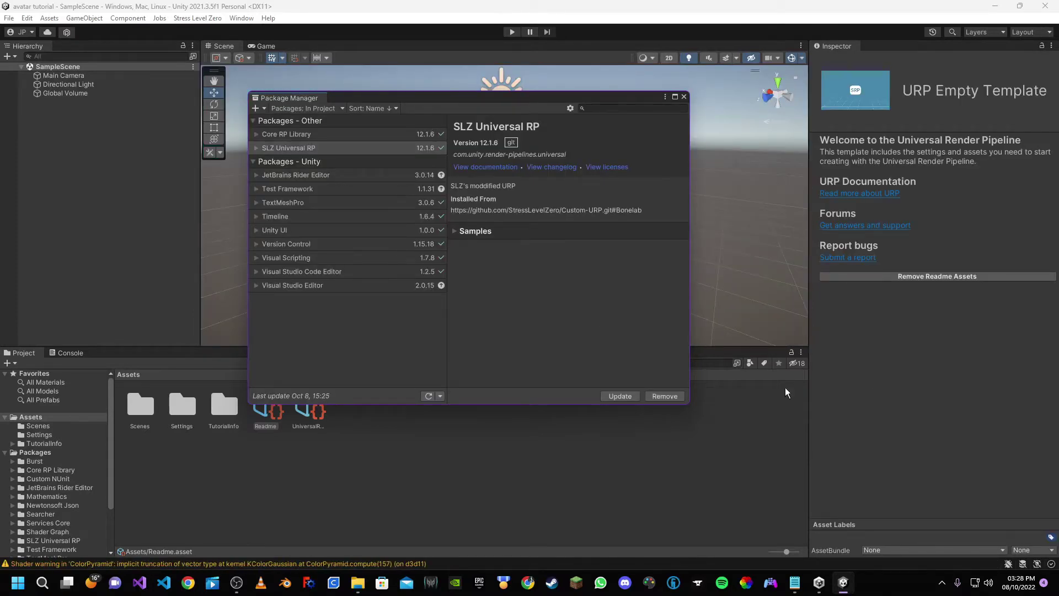
# - Add the Marrow Mod SDK package in Package Manager from the copied MarrowSDK.git URL
pyautogui.click(795, 582)
pyautogui.moveTo(263, 417); pyautogui.dragTo(33, 418)
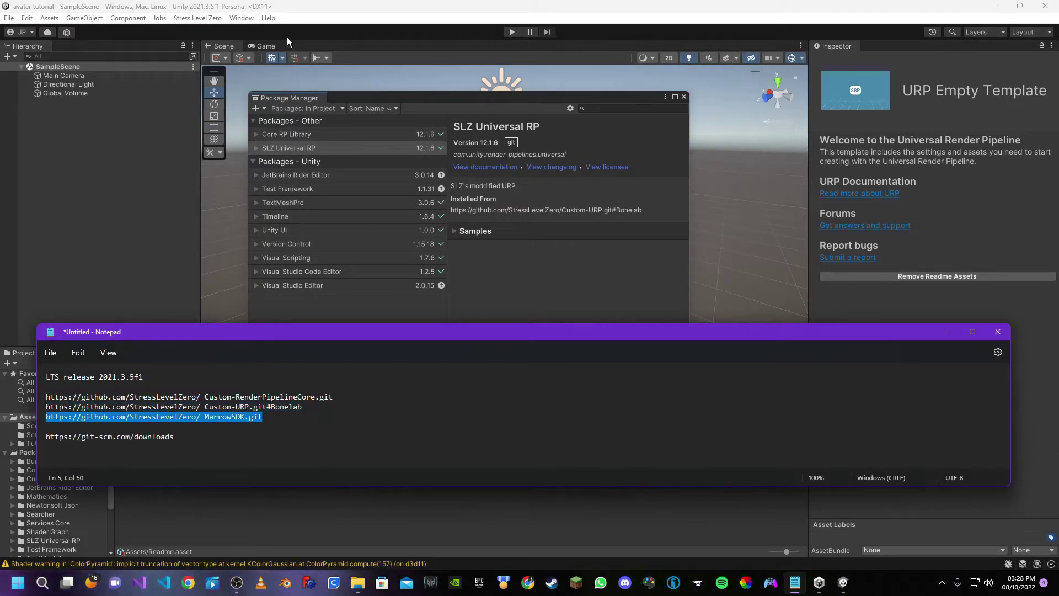
pyautogui.click(254, 110)
pyautogui.click(255, 108)
pyautogui.click(299, 147)
pyautogui.write('https://github.com/StressLevelZero/MarrowSDK.git')
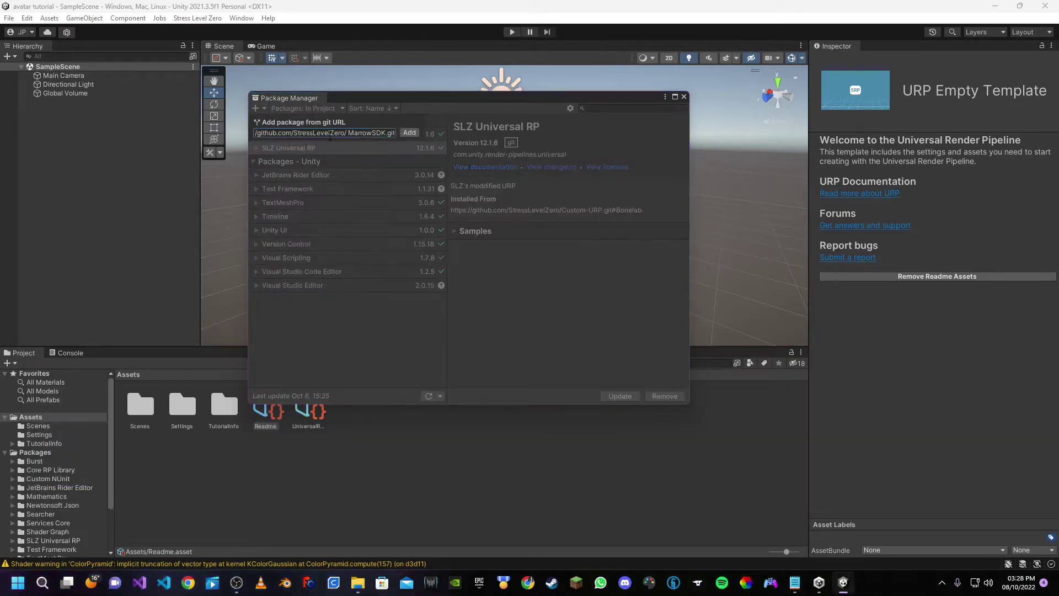
pyautogui.press('Home')
pyautogui.click(370, 132)
pyautogui.click(366, 133)
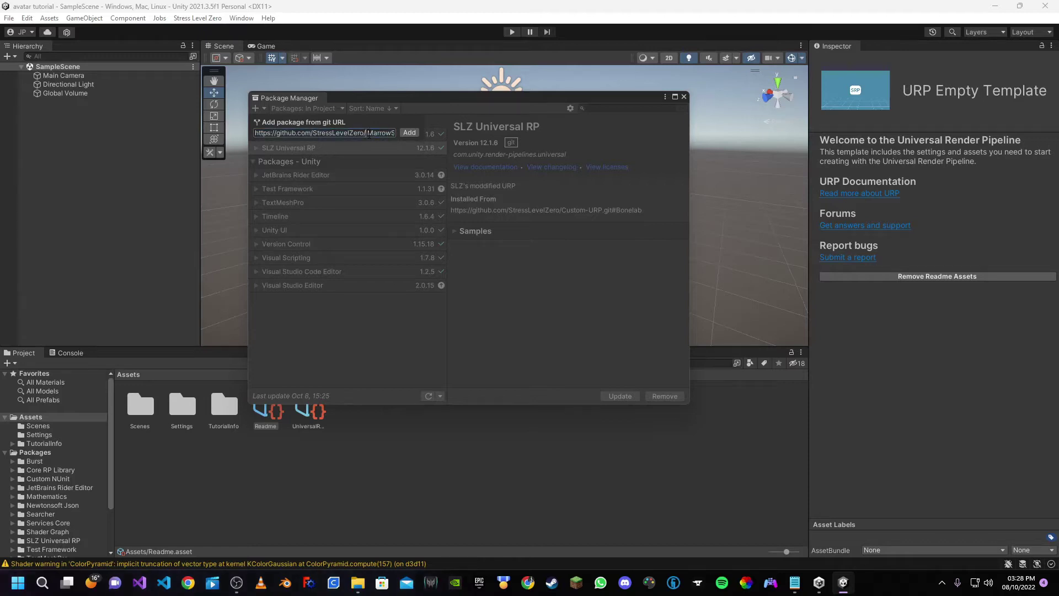
pyautogui.click(410, 132)
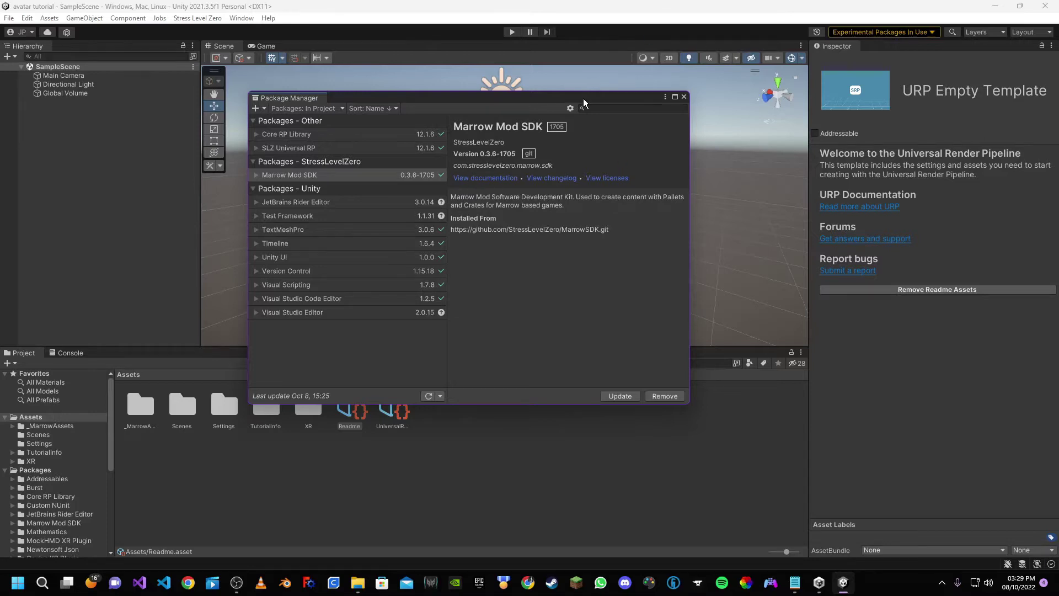
# - Close the Package Manager window once Marrow Mod SDK 0.3.6 has installed
pyautogui.moveTo(586, 100); pyautogui.dragTo(589, 93)
pyautogui.click(612, 105)
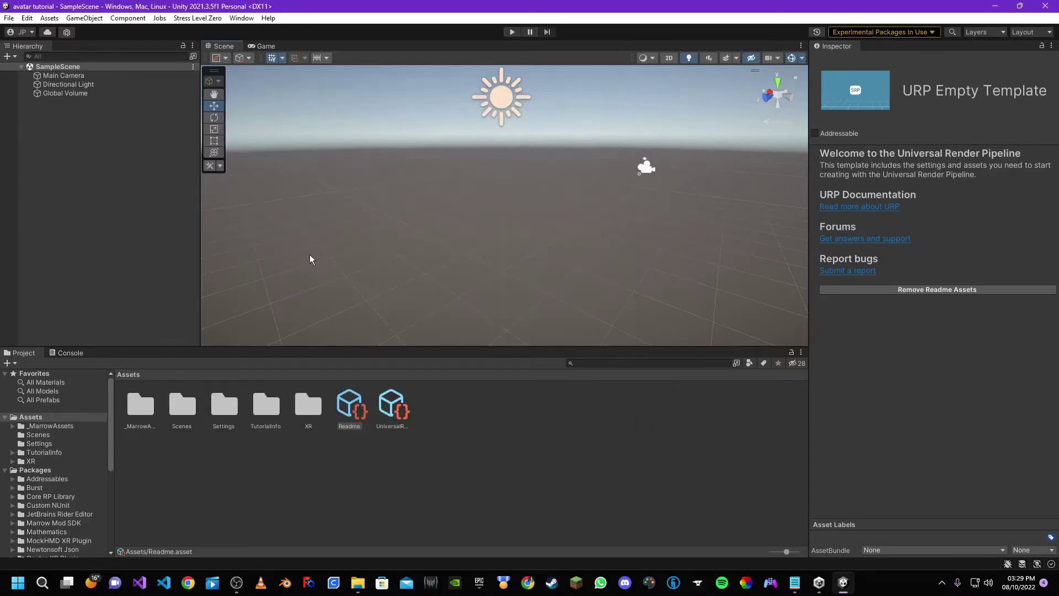
pyautogui.moveTo(507, 167); pyautogui.dragTo(530, 145, button='right')
# - Delete Main Camera and Global Volume from the scene
pyautogui.click(58, 76)
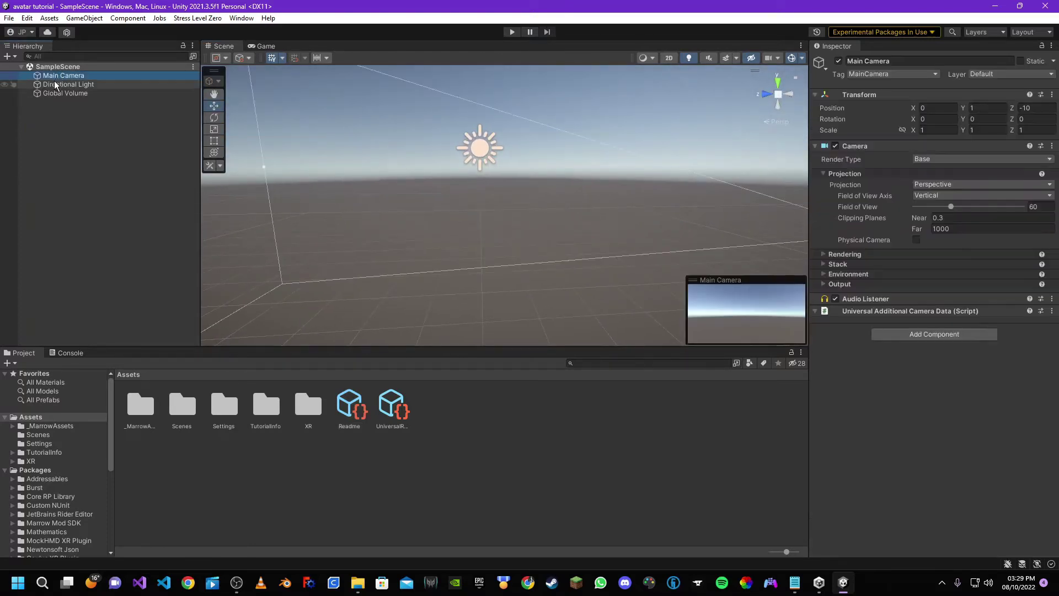
pyautogui.keyDown('ctrl'); pyautogui.click(50, 93); pyautogui.keyUp('ctrl')
pyautogui.press('Delete')
pyautogui.moveTo(621, 172); pyautogui.dragTo(600, 180, button='right')
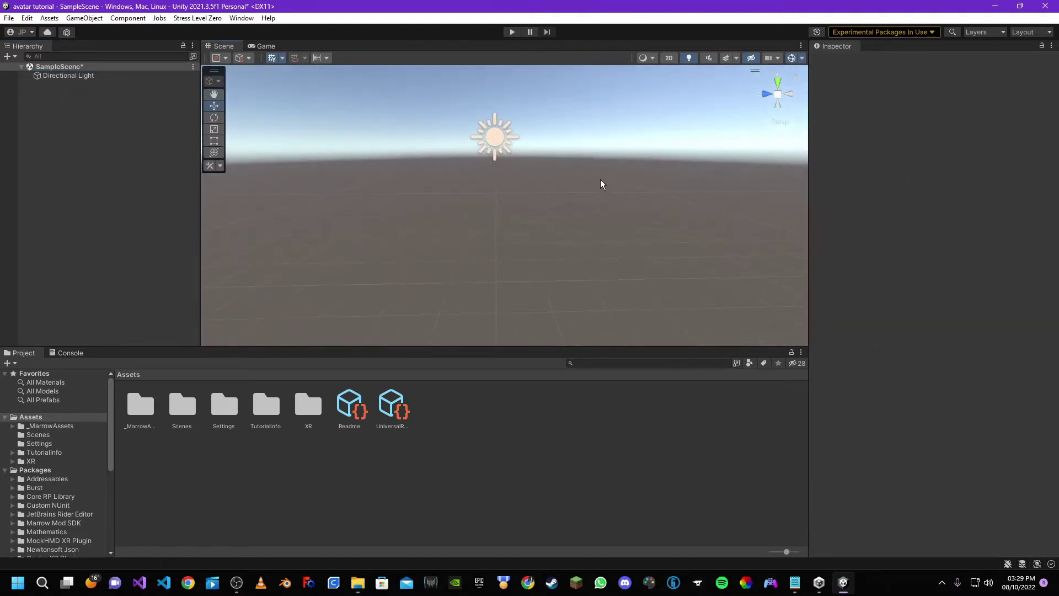
# - Run Validate Marrow Project Settings and fix all seven reported issues
pyautogui.click(184, 18)
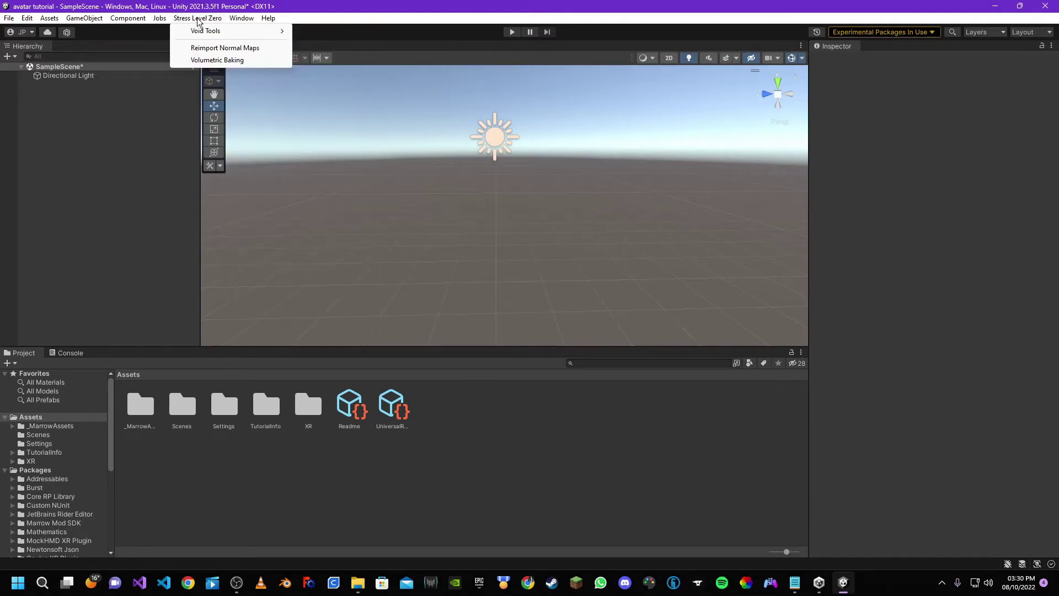
pyautogui.moveTo(202, 33)
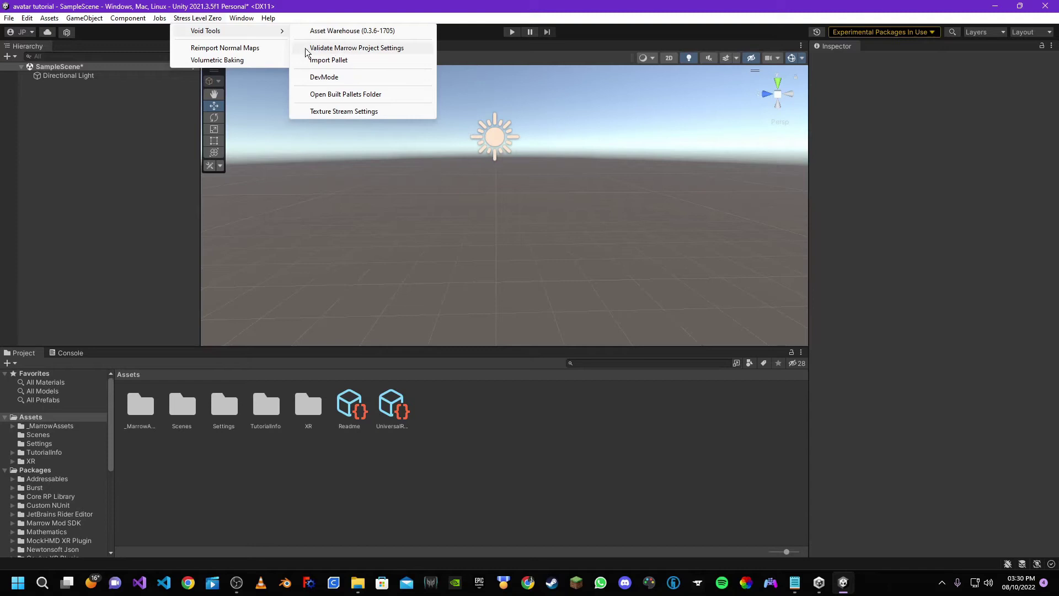
pyautogui.click(364, 48)
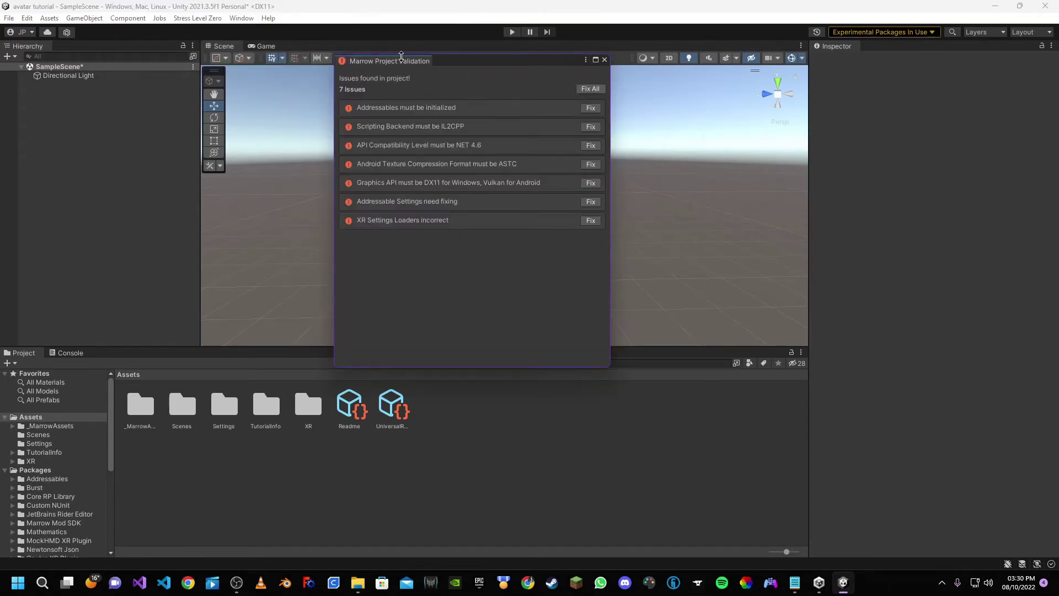
pyautogui.moveTo(552, 62); pyautogui.dragTo(546, 107)
pyautogui.click(582, 135)
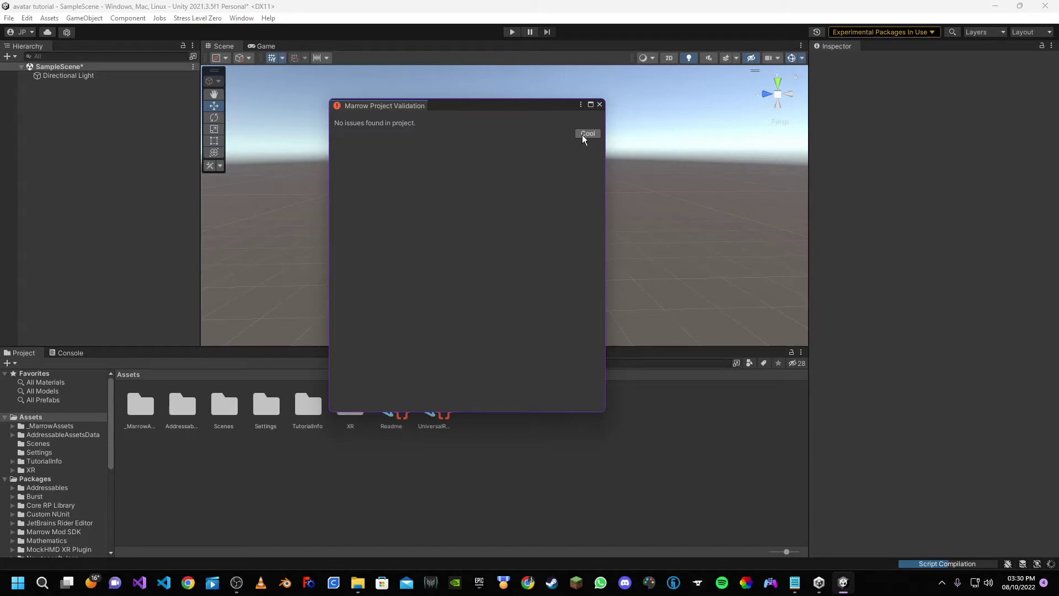
pyautogui.click(588, 133)
pyautogui.moveTo(518, 85); pyautogui.dragTo(537, 175, button='right')
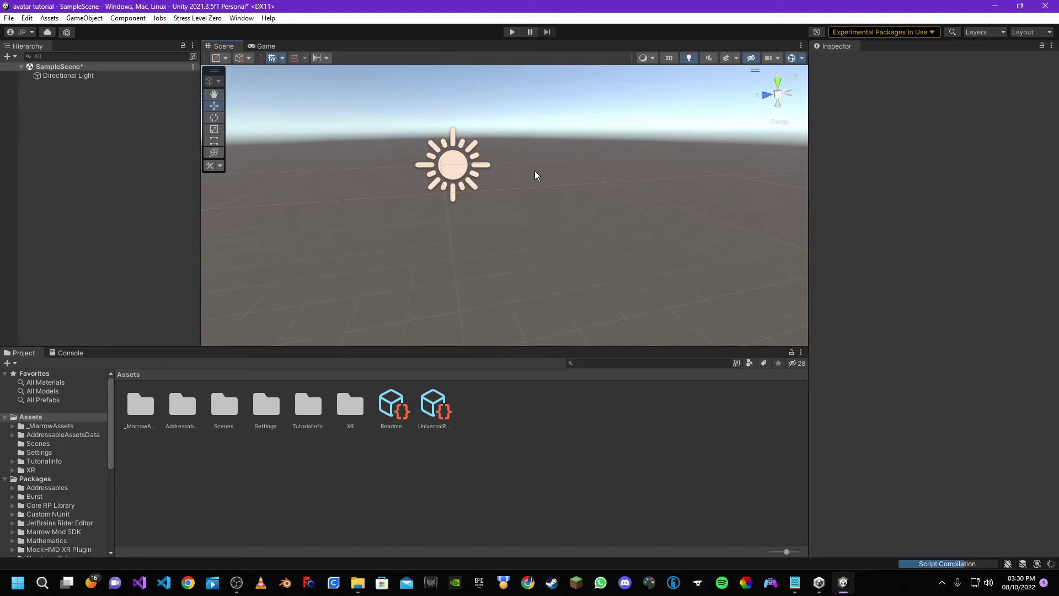
# - Save the scene, then create an Avatars folder in Assets and open it
pyautogui.click(9, 18)
pyautogui.click(28, 72)
pyautogui.rightClick(472, 442)
pyautogui.moveTo(531, 100)
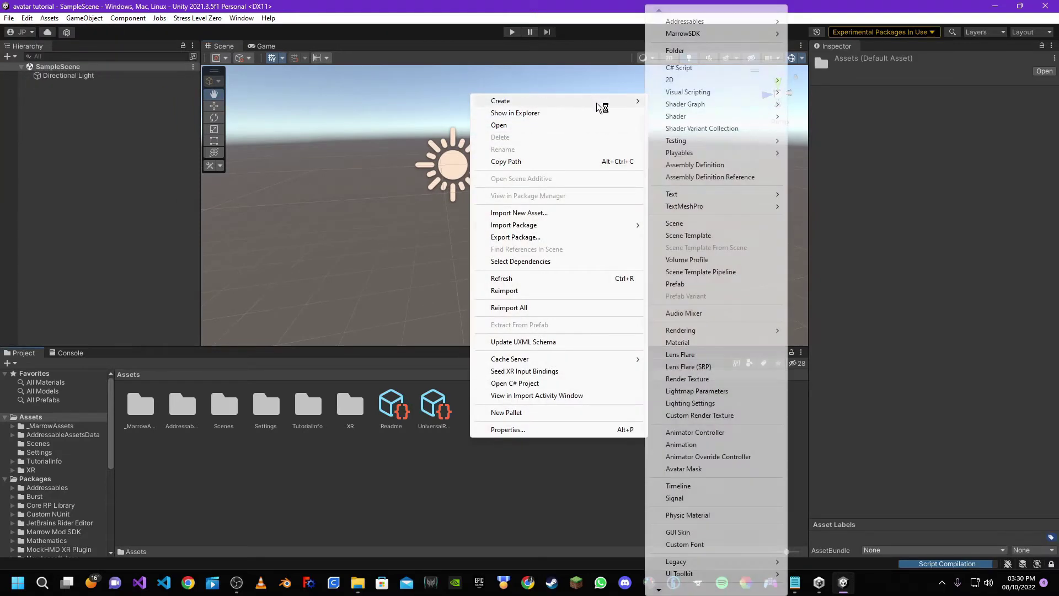
pyautogui.click(690, 51)
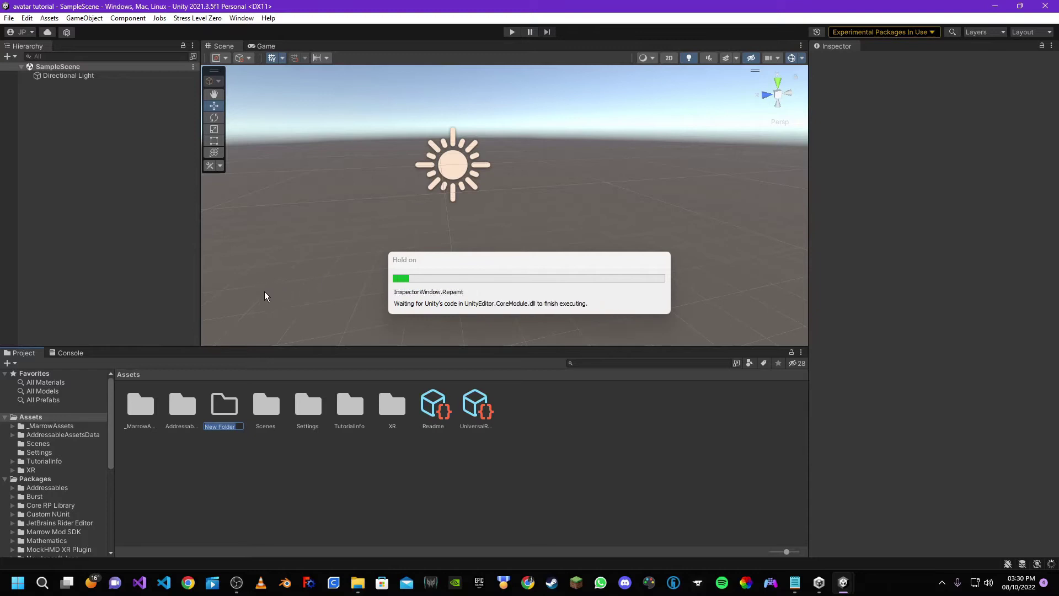
pyautogui.write('Avatars')
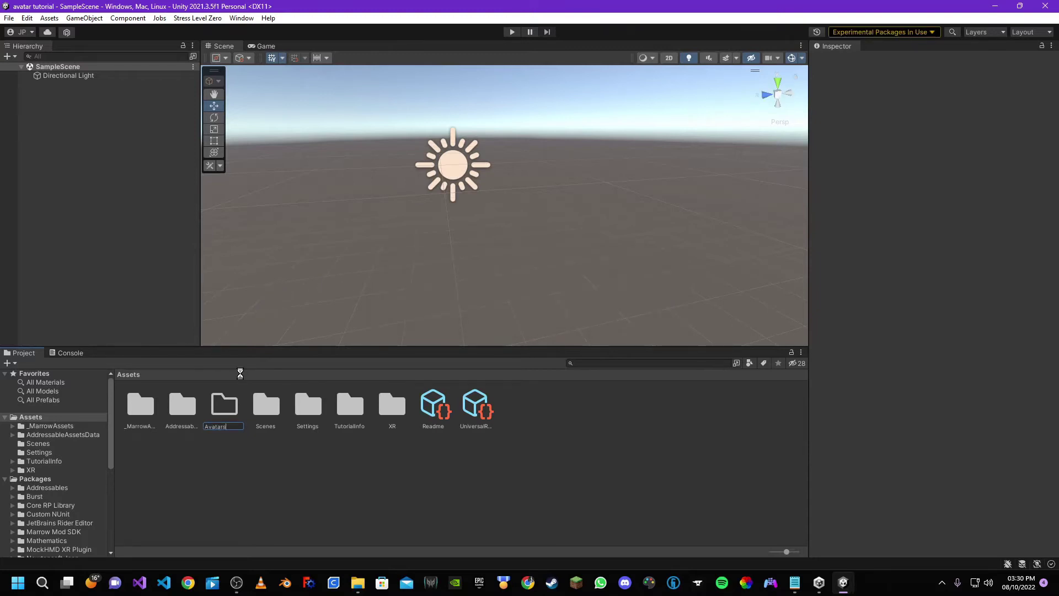
pyautogui.press('Return')
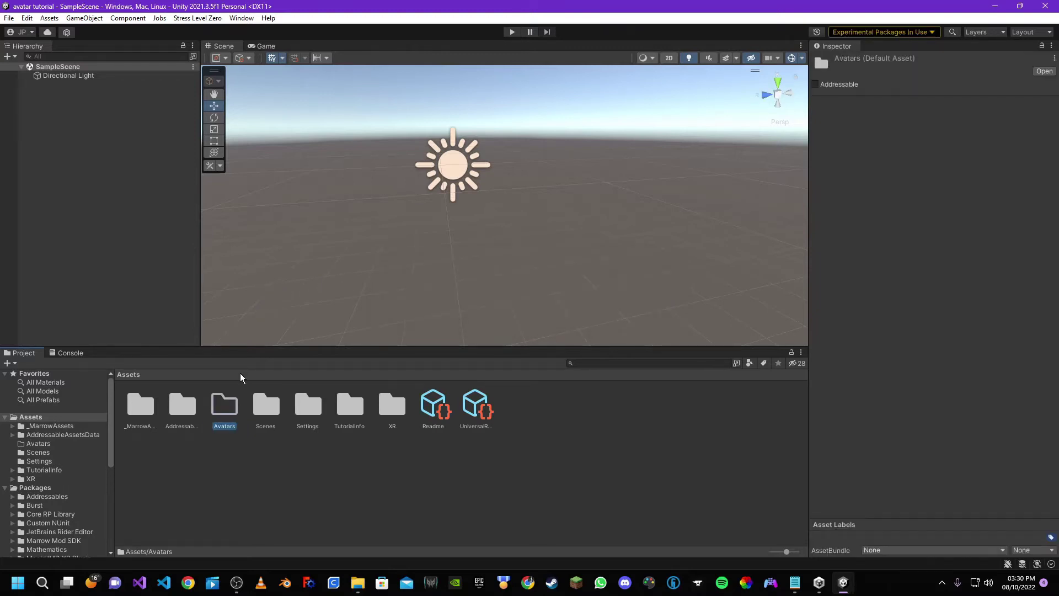
pyautogui.doubleClick(226, 411)
# - Create a BasicAvatar subfolder inside Avatars and open it
pyautogui.rightClick(148, 417)
pyautogui.moveTo(186, 80)
pyautogui.click(360, 54)
pyautogui.write('B')
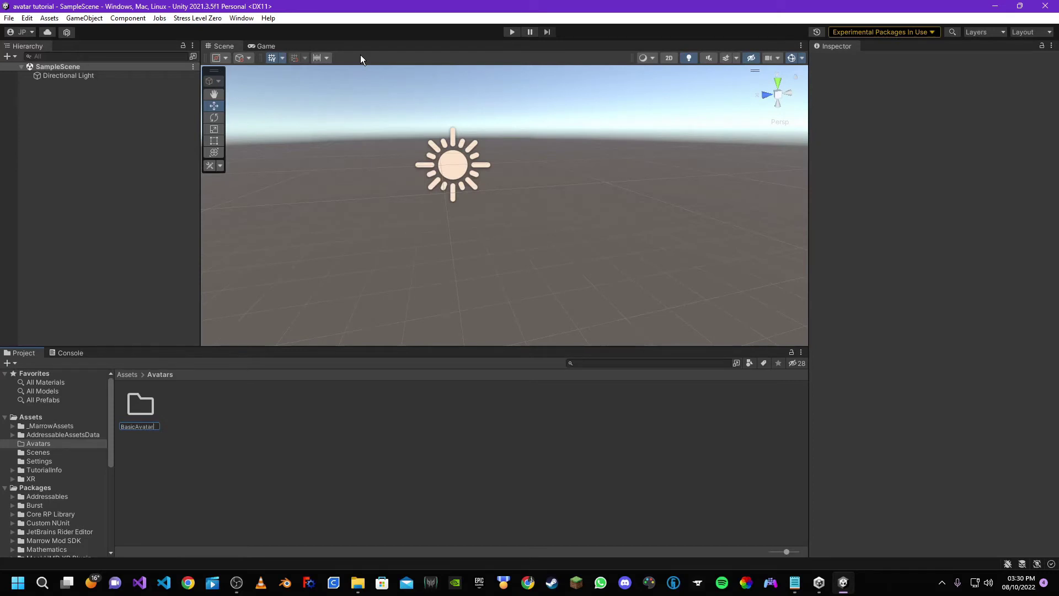
pyautogui.write('asicAvatar')
pyautogui.press('Return')
pyautogui.doubleClick(153, 406)
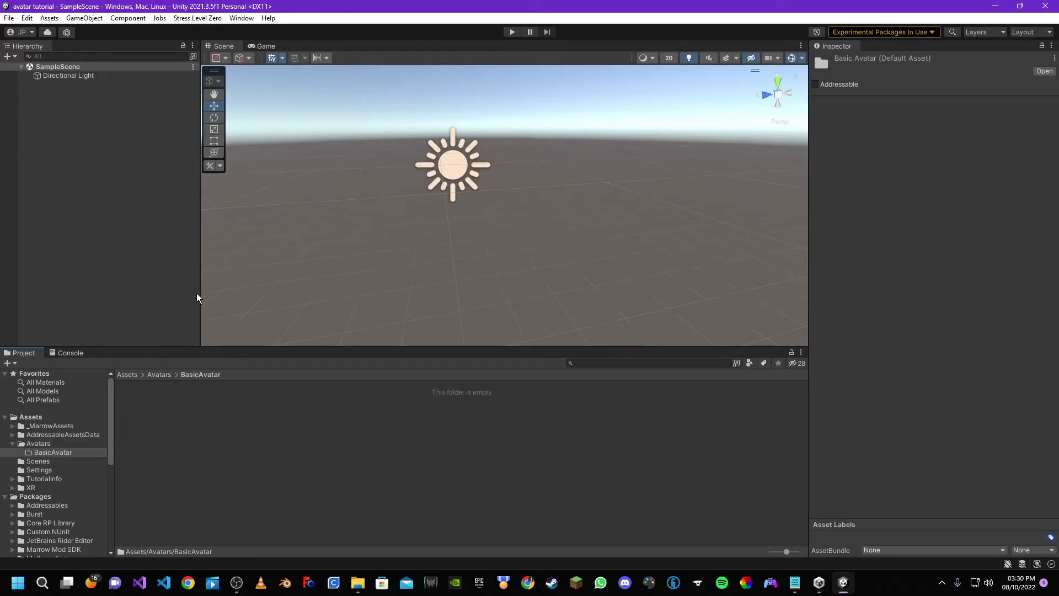
# - Open the Asset Warehouse window and dock it below the Hierarchy
pyautogui.click(207, 21)
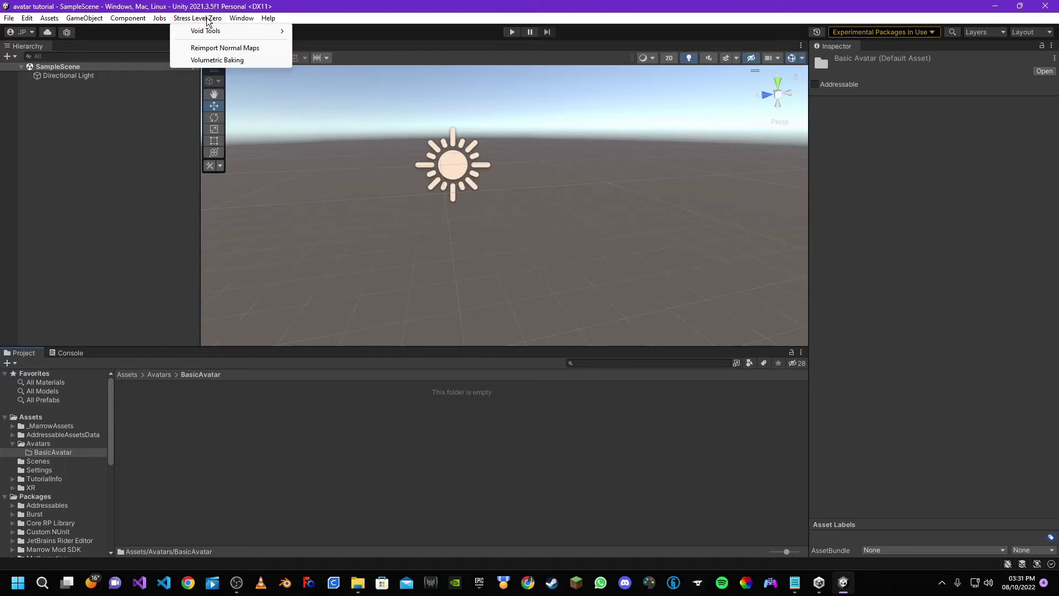
pyautogui.moveTo(213, 34)
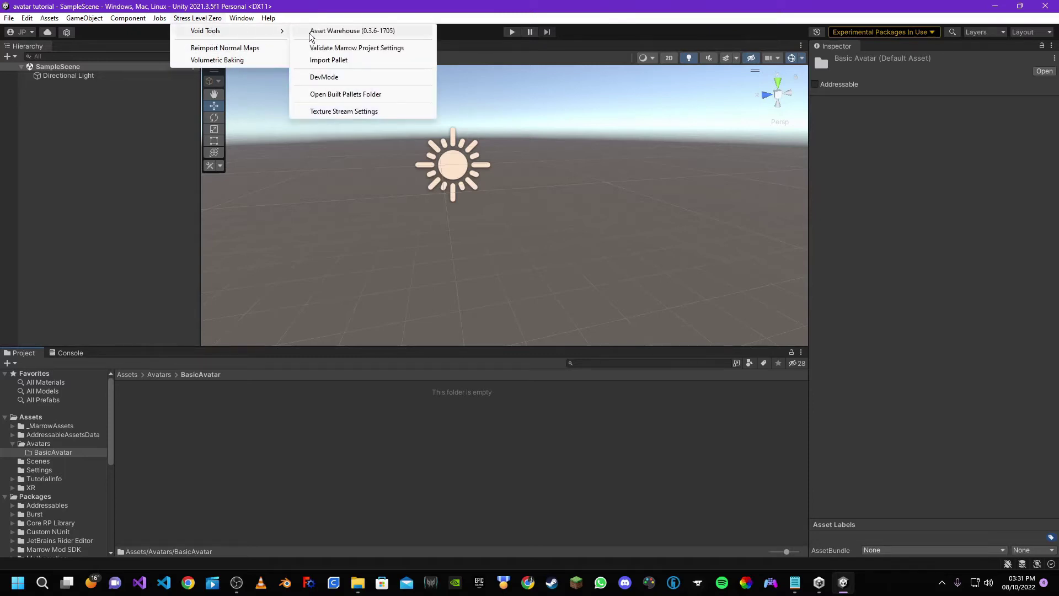
pyautogui.click(332, 31)
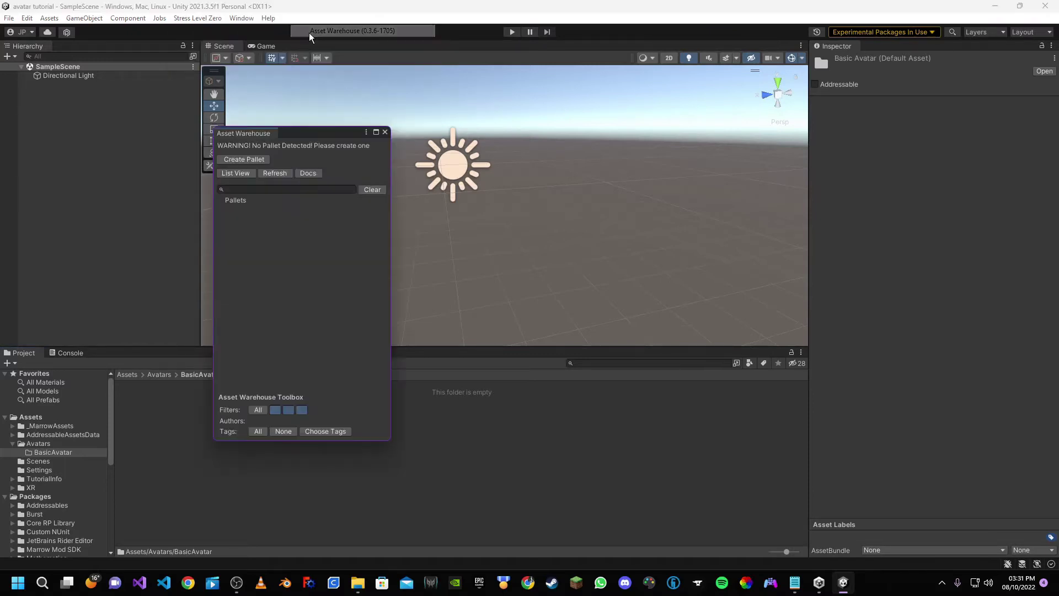
pyautogui.moveTo(228, 135); pyautogui.dragTo(80, 301)
pyautogui.moveTo(101, 243); pyautogui.dragTo(90, 148)
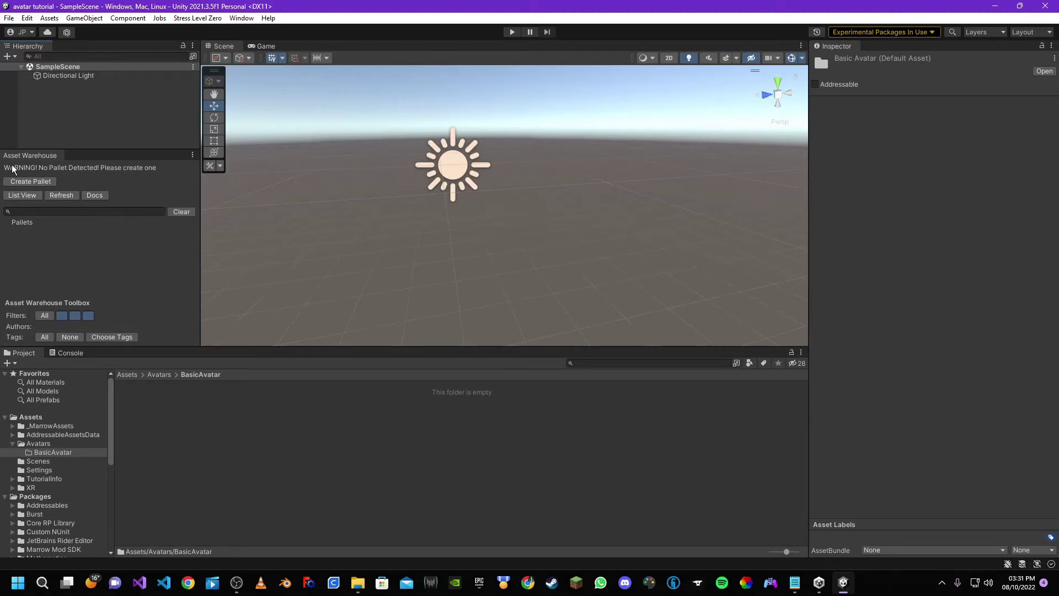
# - Create a pallet titled testAvatar with the author name filled in
pyautogui.click(37, 184)
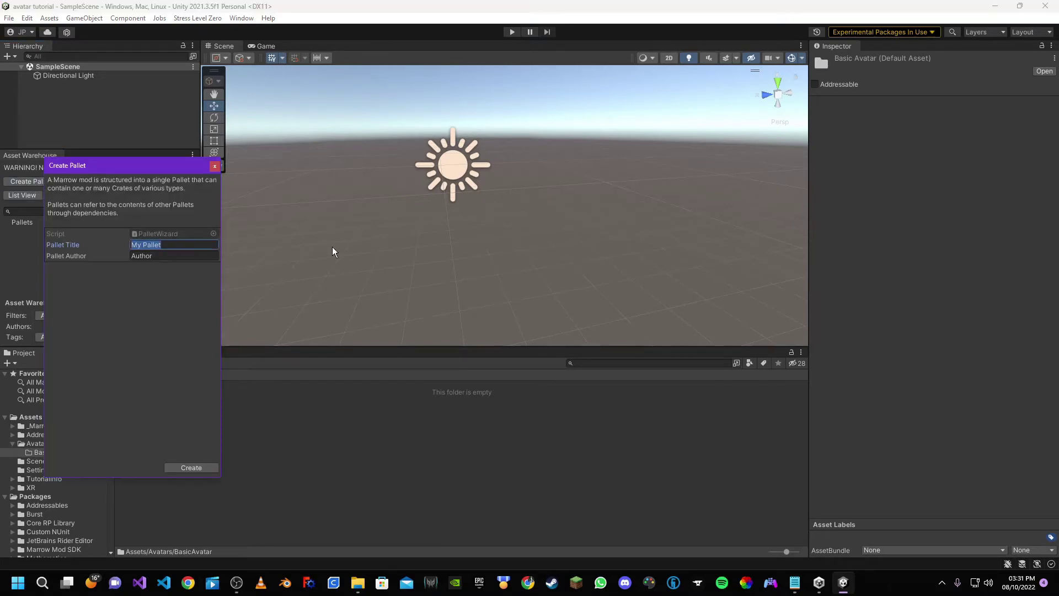
pyautogui.write('testAvatar')
pyautogui.press('Tab')
pyautogui.write('D')
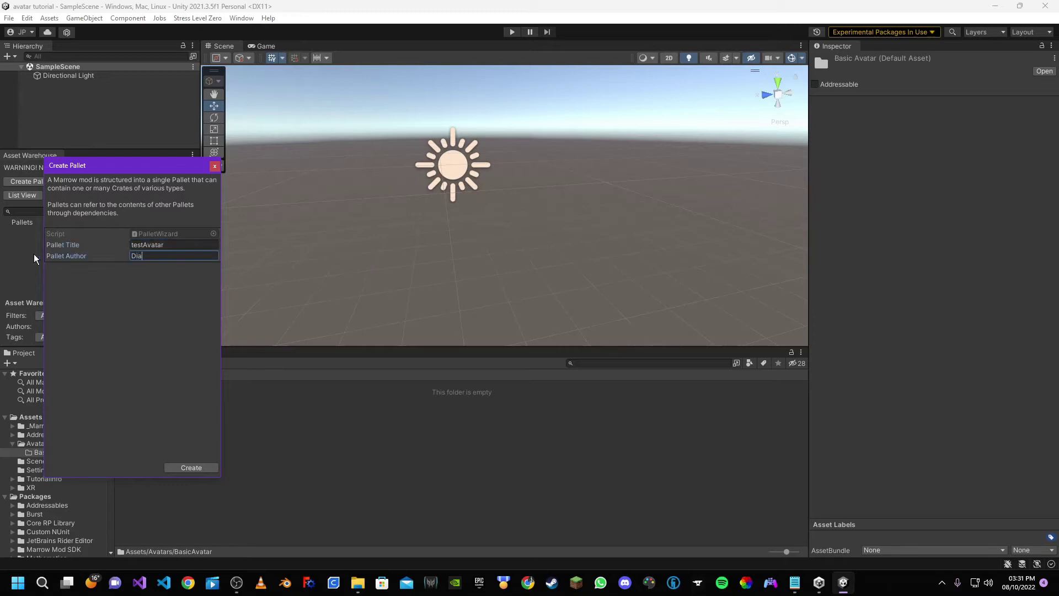
pyautogui.write('iamondkneeplate')
pyautogui.click(191, 468)
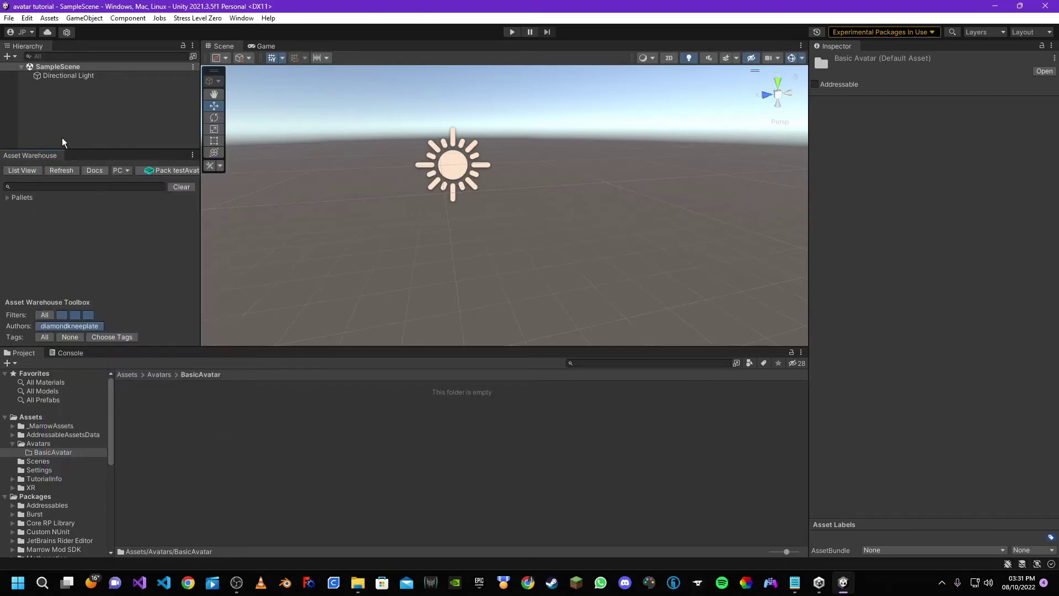
# - Check the testAvatar pallet's details, then open Avatars from the top-level Assets folder
pyautogui.doubleClick(21, 197)
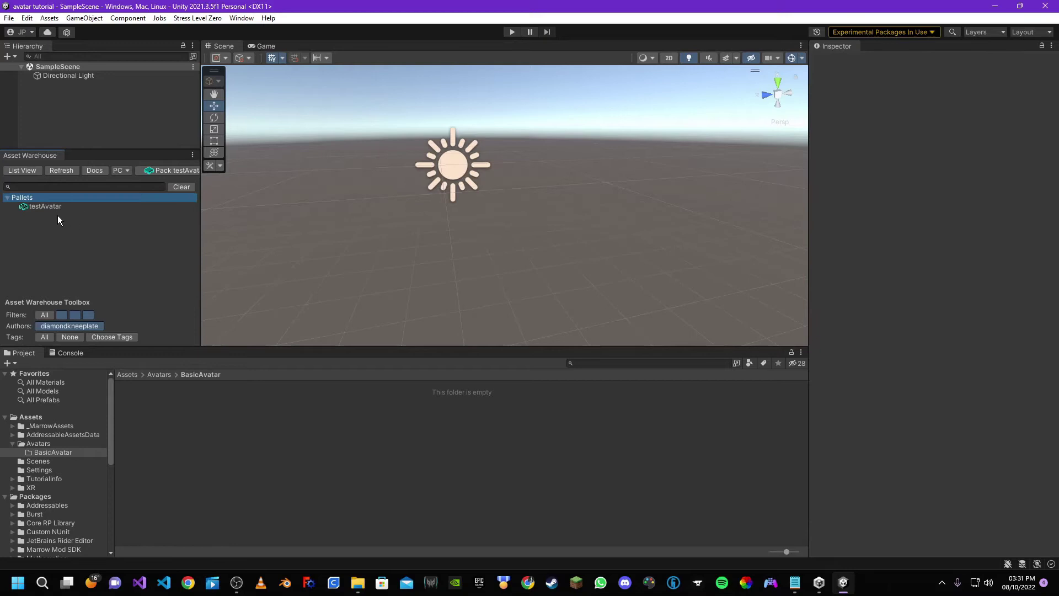
pyautogui.click(46, 208)
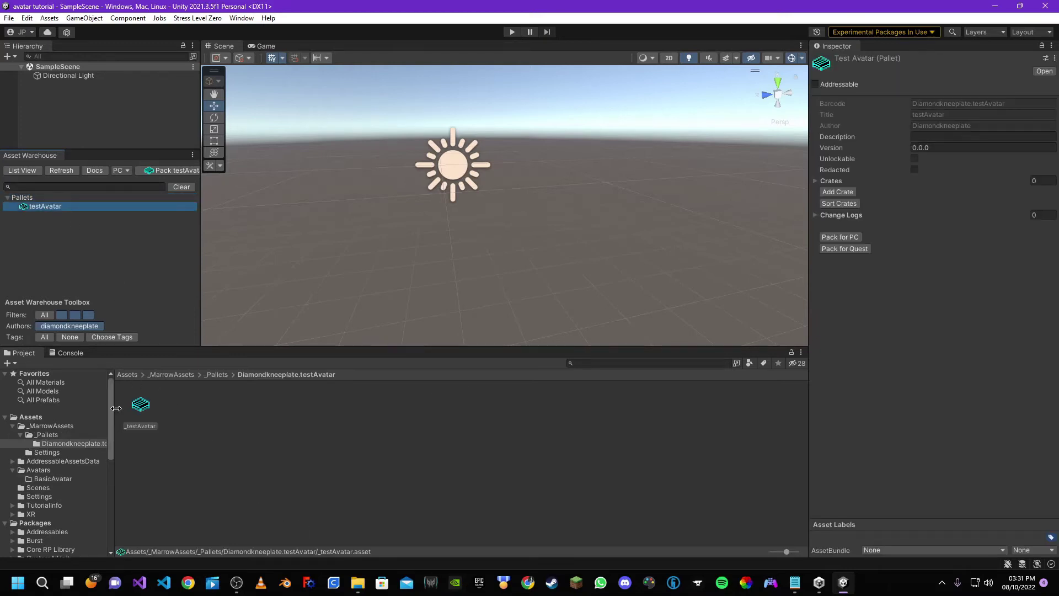
pyautogui.click(126, 375)
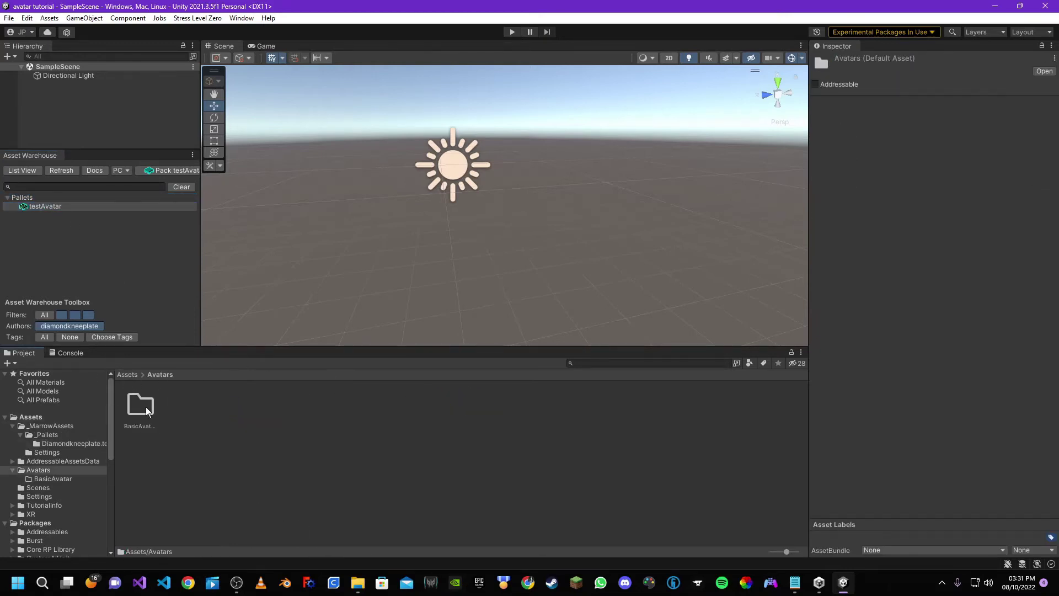
pyautogui.doubleClick(142, 404)
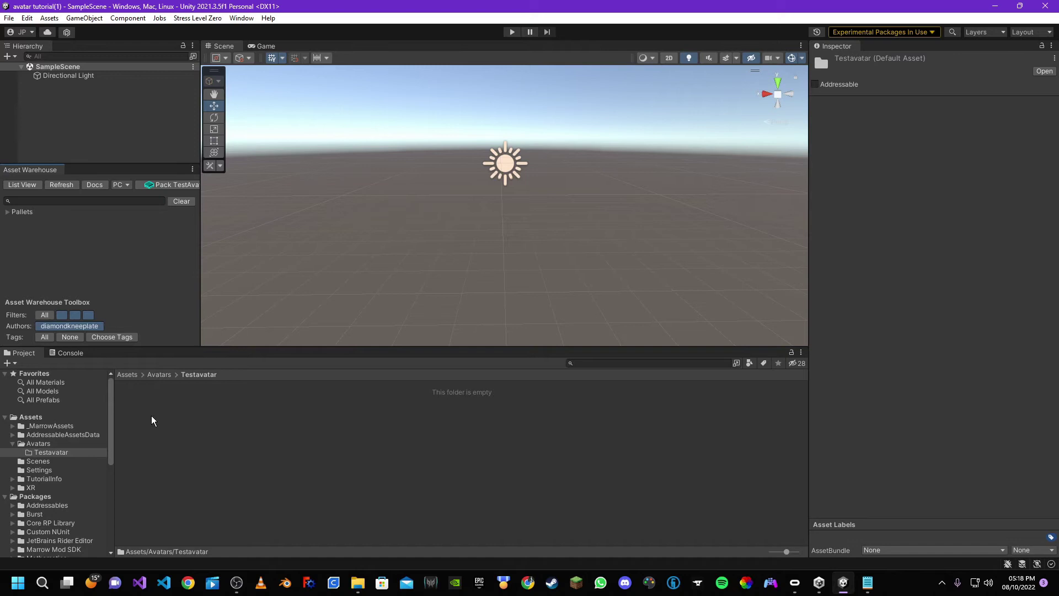
# - Import big fingers.fbx into the Testavatar folder and place it in the scene
pyautogui.rightClick(319, 452)
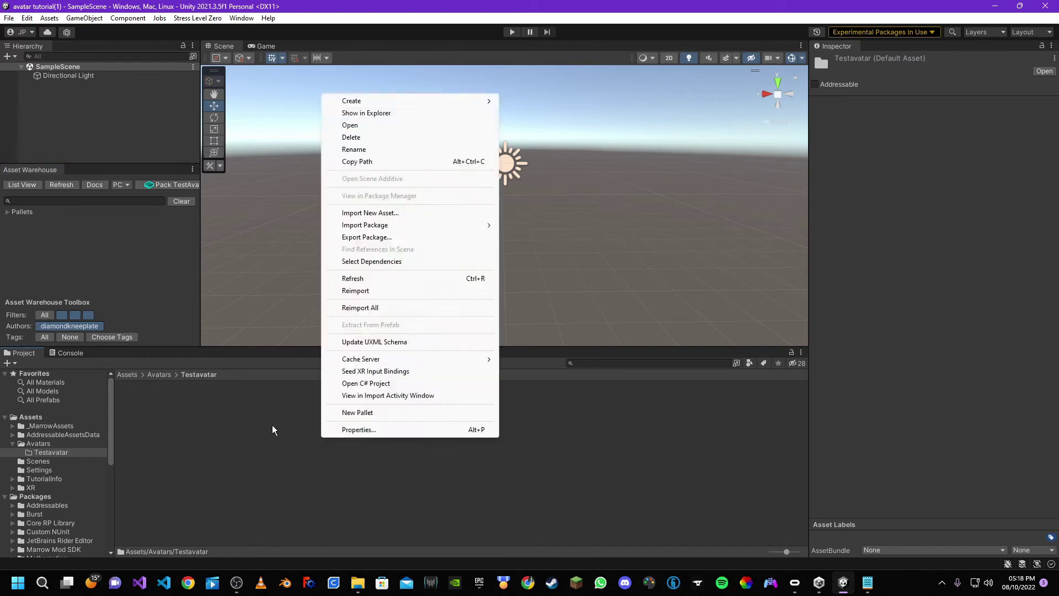
pyautogui.click(208, 453)
pyautogui.click(358, 583)
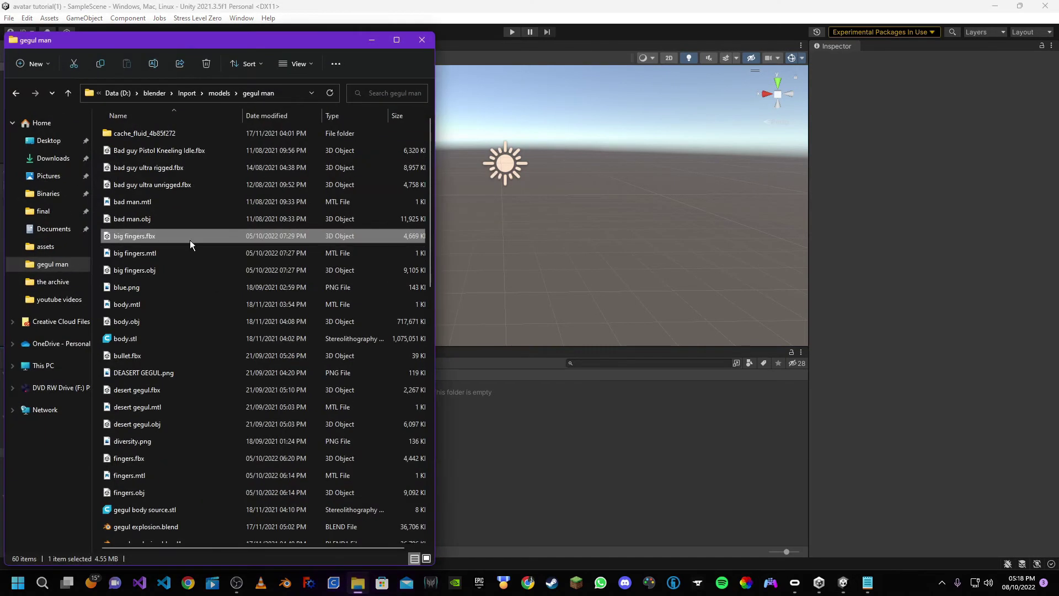
pyautogui.moveTo(123, 235); pyautogui.dragTo(497, 464)
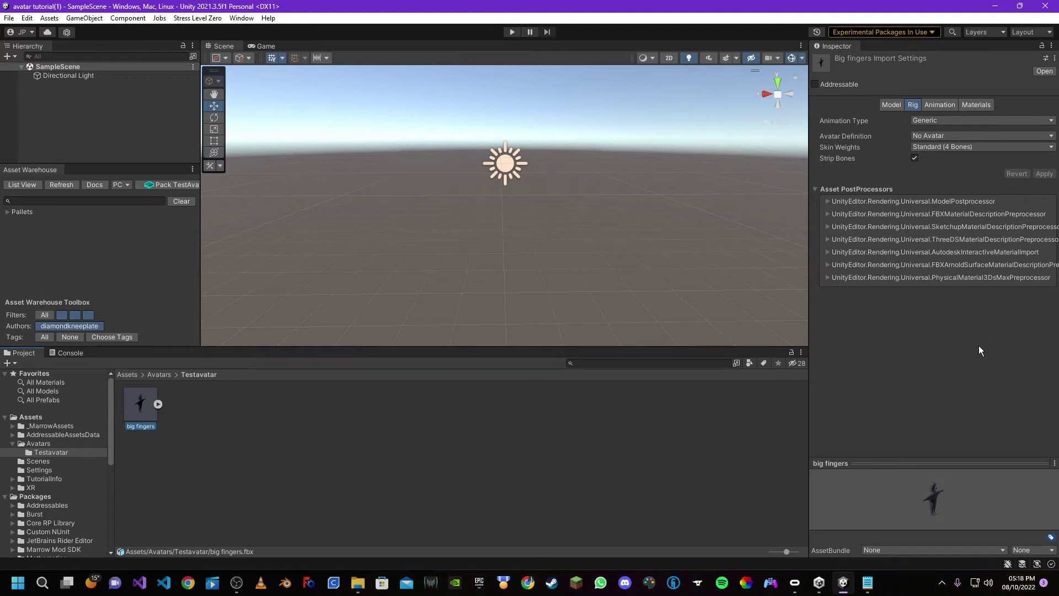
pyautogui.moveTo(139, 411); pyautogui.dragTo(502, 203)
pyautogui.moveTo(531, 243); pyautogui.dragTo(681, 226, button='right')
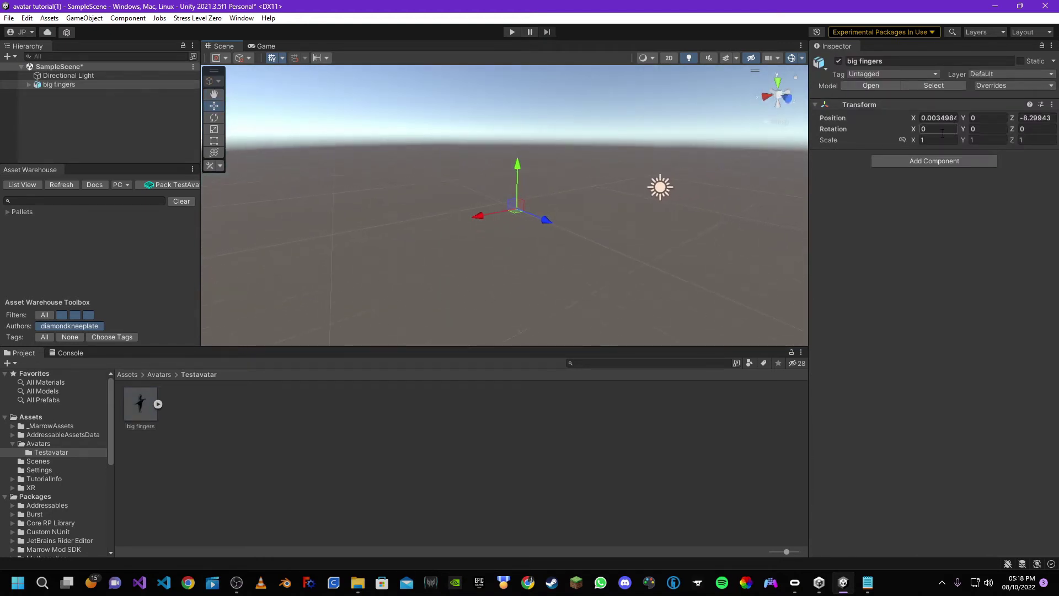
# - Set the big fingers model's Position X and Z to 0
pyautogui.click(938, 118)
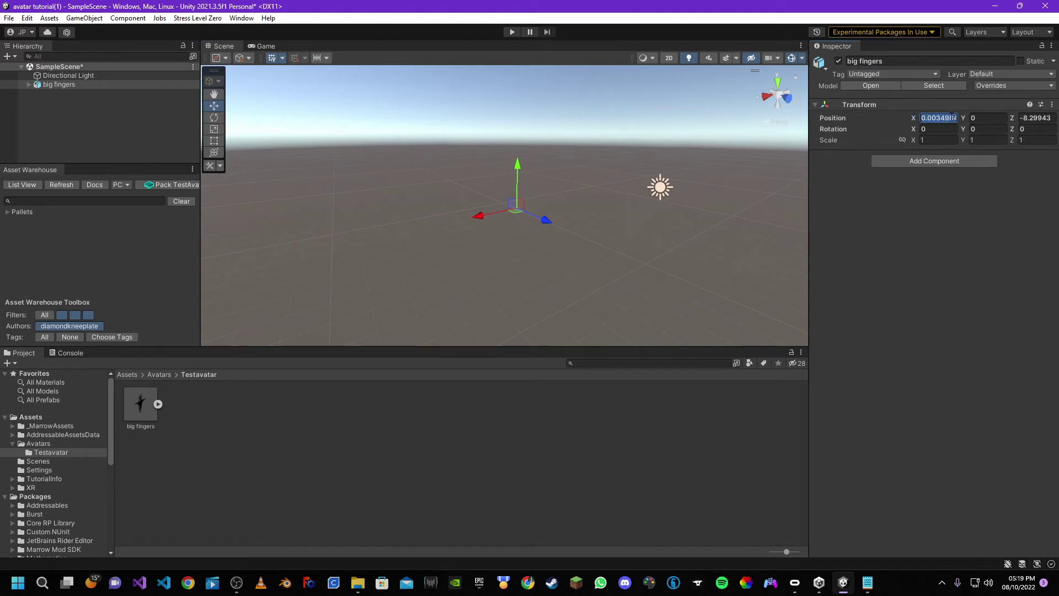
pyautogui.write('0')
pyautogui.click(1037, 117)
pyautogui.write('0')
pyautogui.moveTo(615, 186); pyautogui.dragTo(669, 192, button='right')
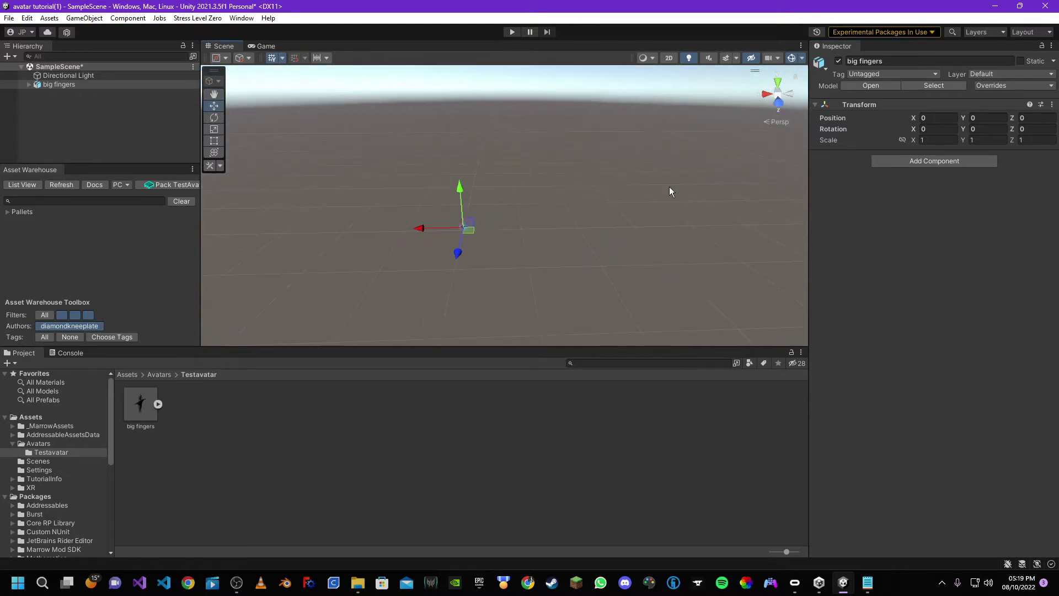
# - Scale the big fingers model to 20 on X, Y and Z
pyautogui.click(941, 140)
pyautogui.write('20')
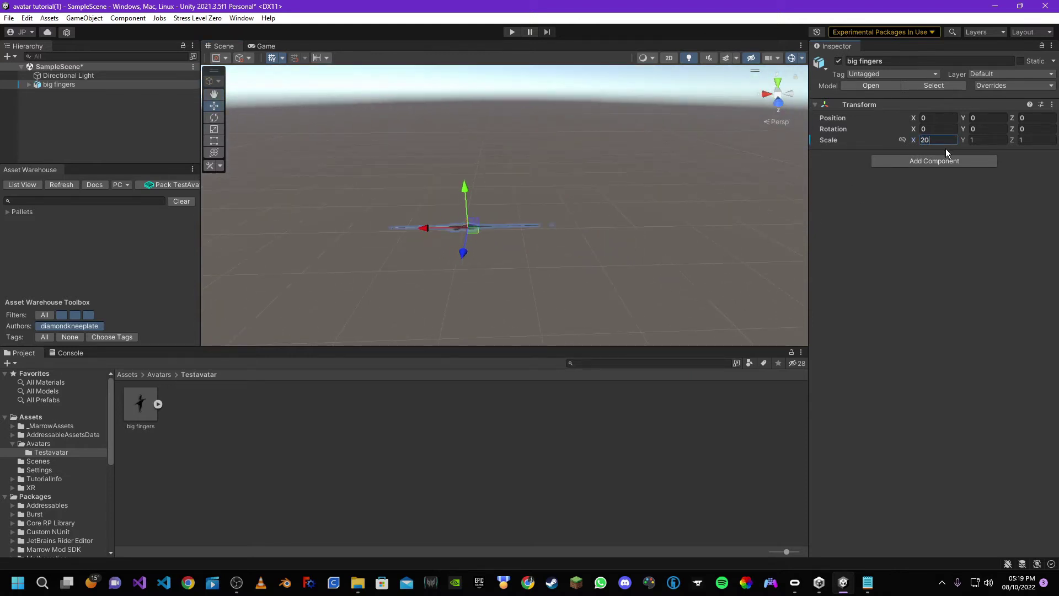
pyautogui.click(985, 140)
pyautogui.write('2')
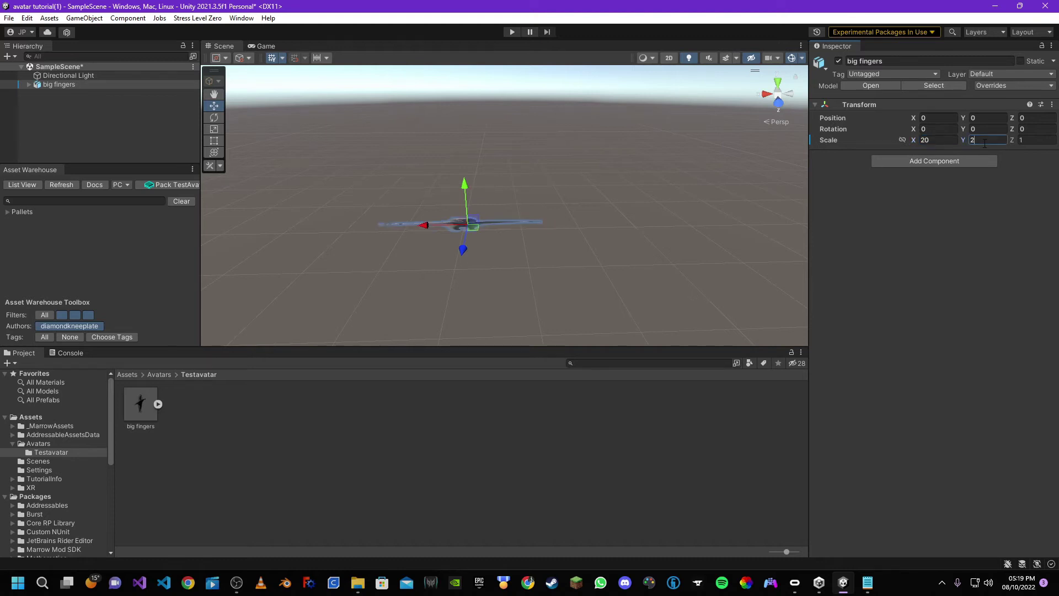
pyautogui.write('0')
pyautogui.press('Tab')
pyautogui.write('2')
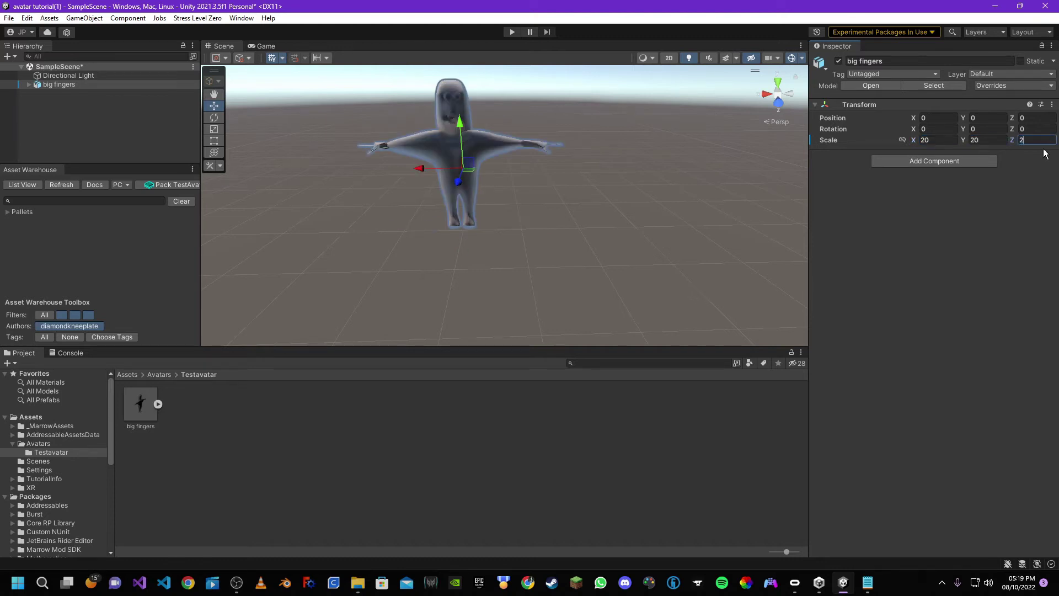
pyautogui.write('0')
pyautogui.moveTo(548, 125); pyautogui.dragTo(631, 79, button='right')
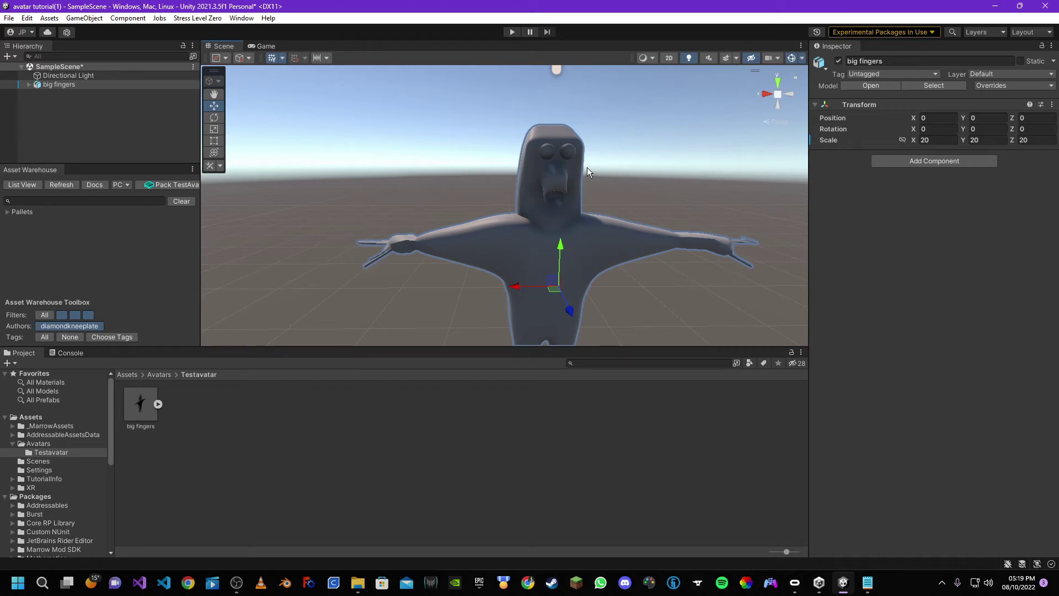
# - Show the big fingers asset's Materials import settings
pyautogui.moveTo(587, 167); pyautogui.dragTo(582, 232, button='right')
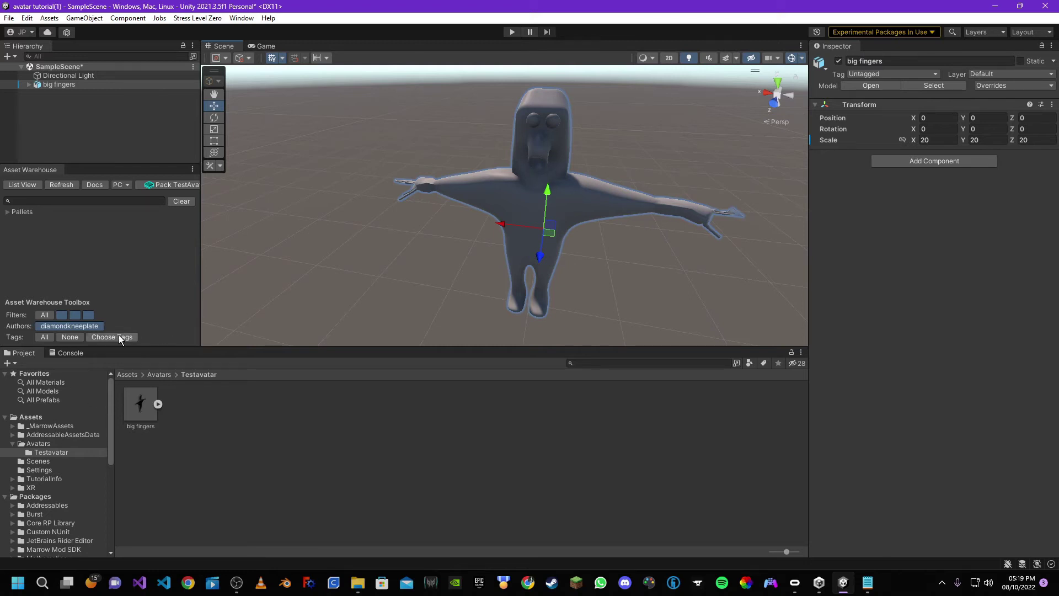
pyautogui.click(131, 417)
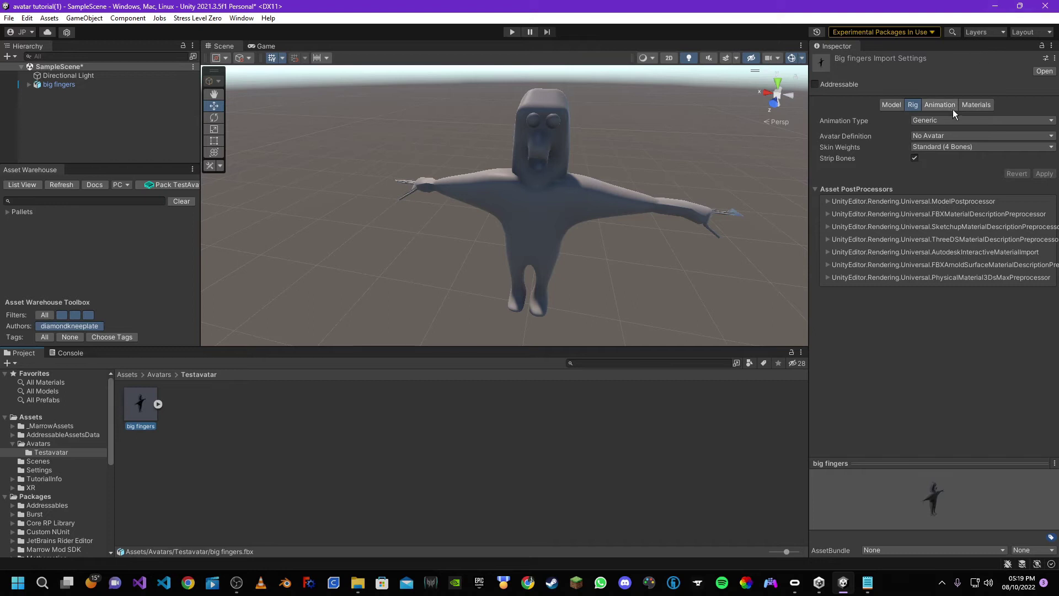
pyautogui.click(986, 105)
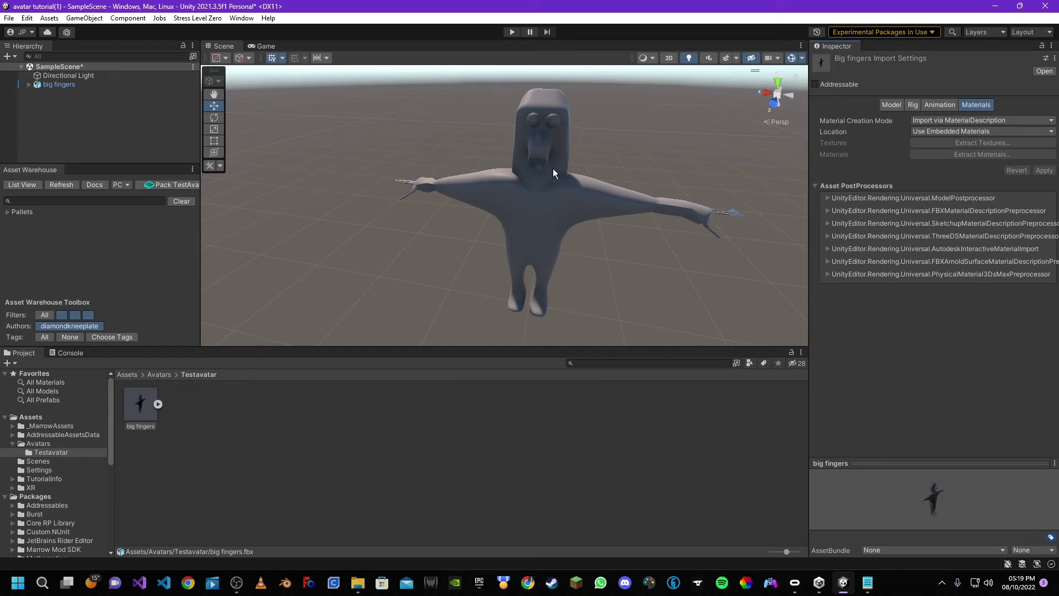
pyautogui.click(953, 131)
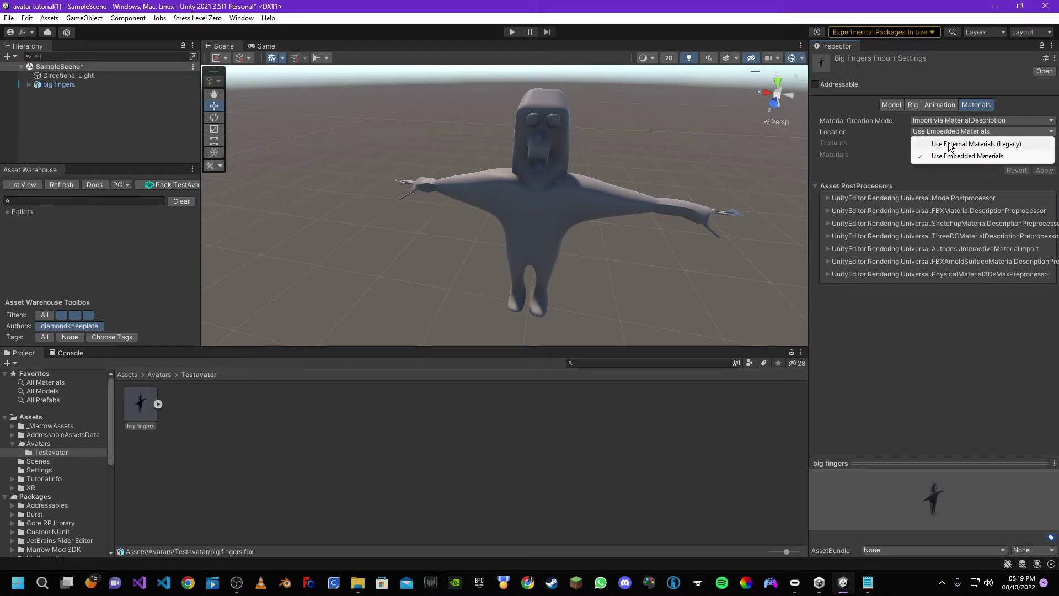
pyautogui.click(988, 144)
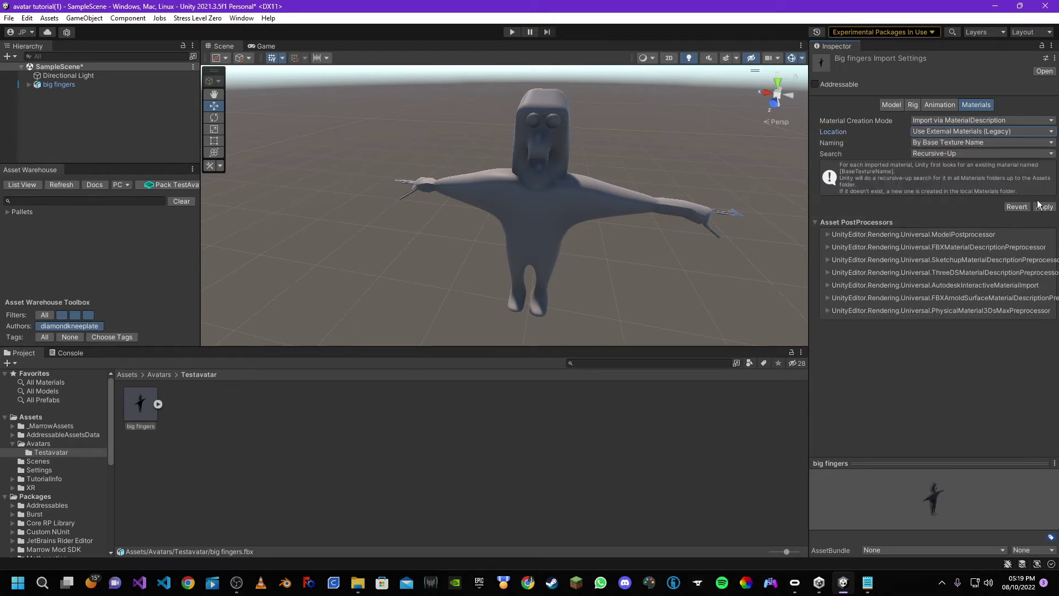
pyautogui.click(944, 133)
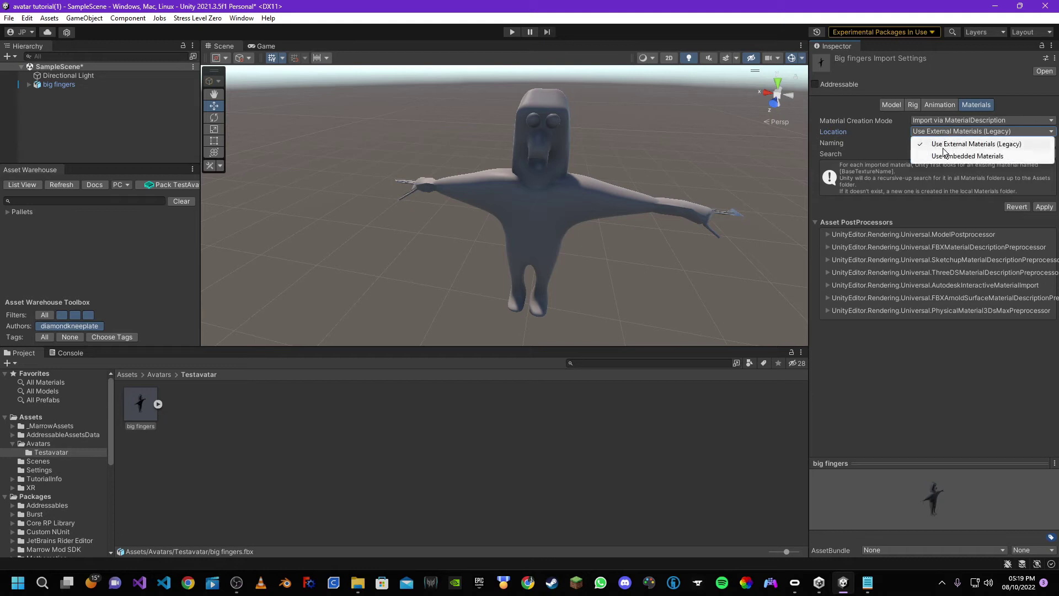
pyautogui.click(943, 156)
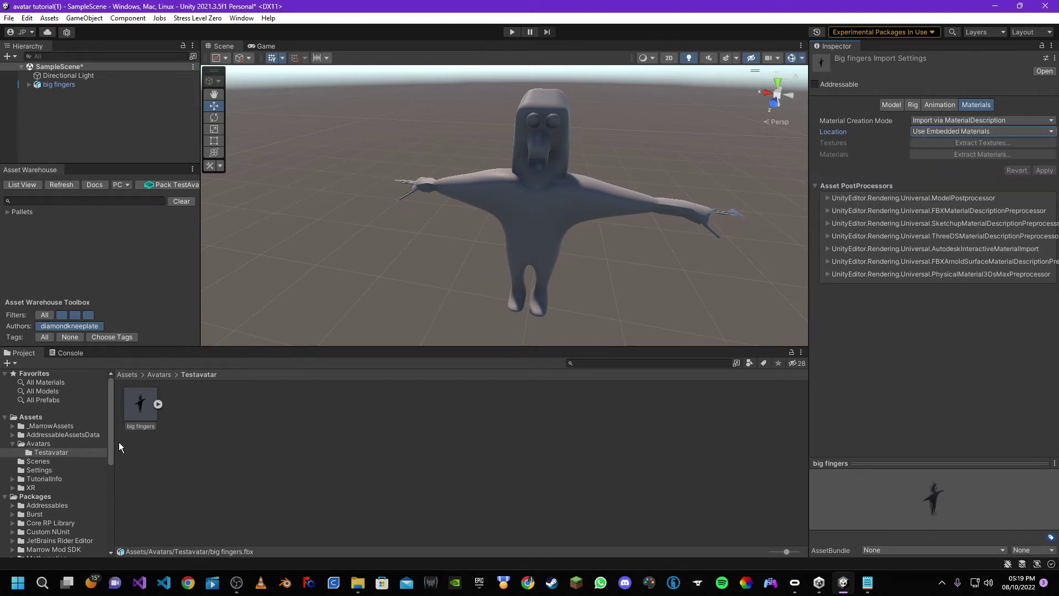
# - Create a Materials folder inside Testavatar and open it
pyautogui.rightClick(220, 418)
pyautogui.moveTo(267, 78)
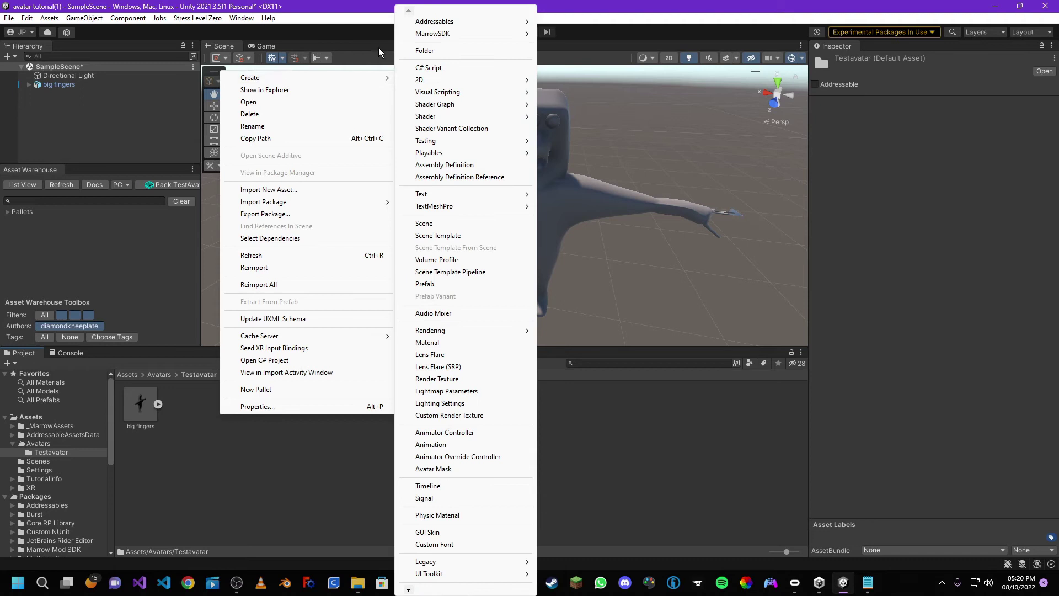
pyautogui.click(424, 50)
pyautogui.write('Materials')
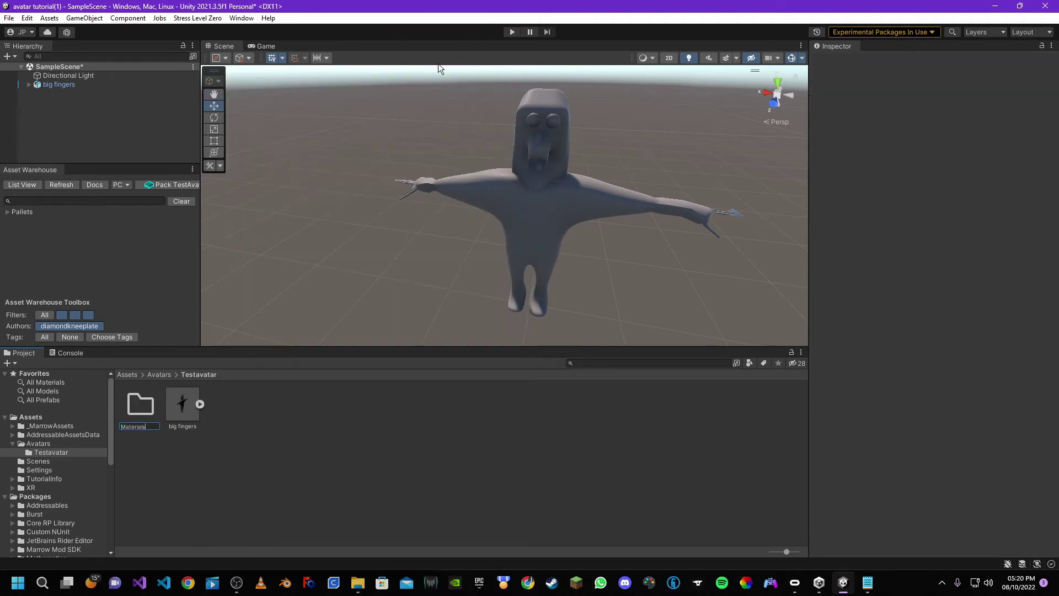
pyautogui.press('Return')
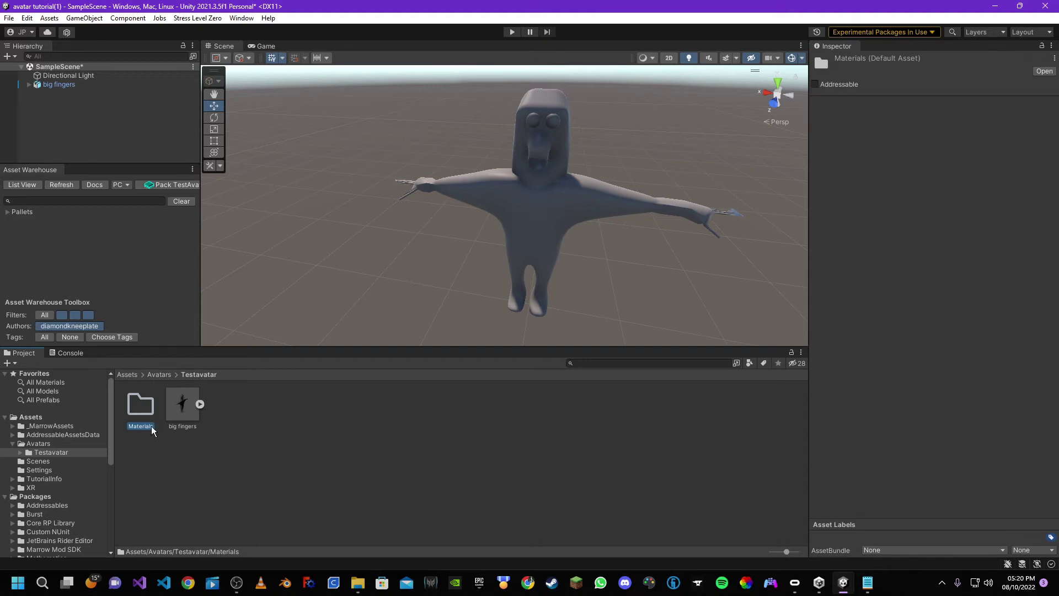
pyautogui.doubleClick(147, 409)
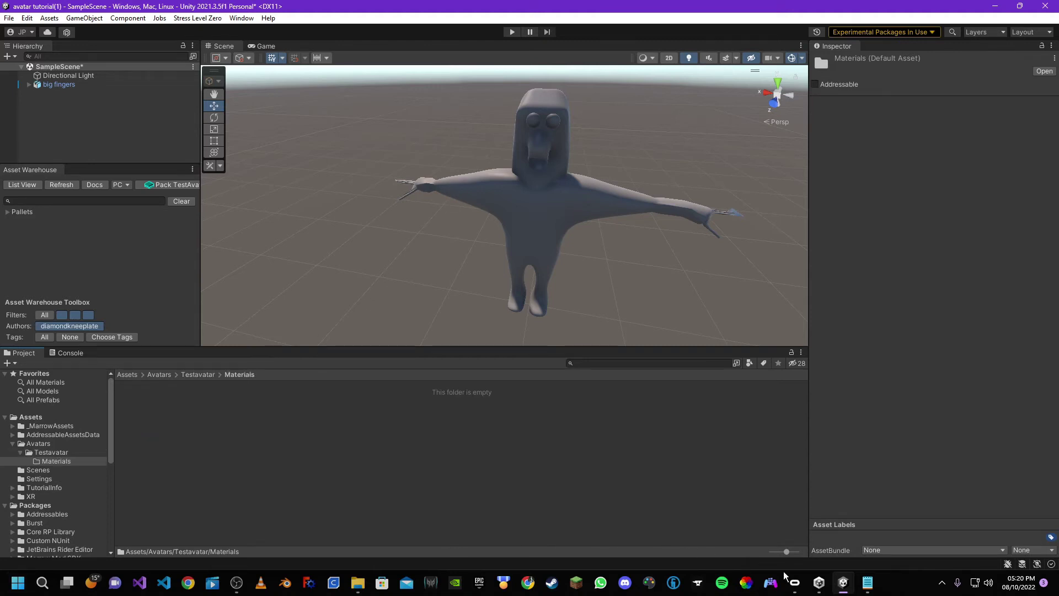
pyautogui.click(236, 583)
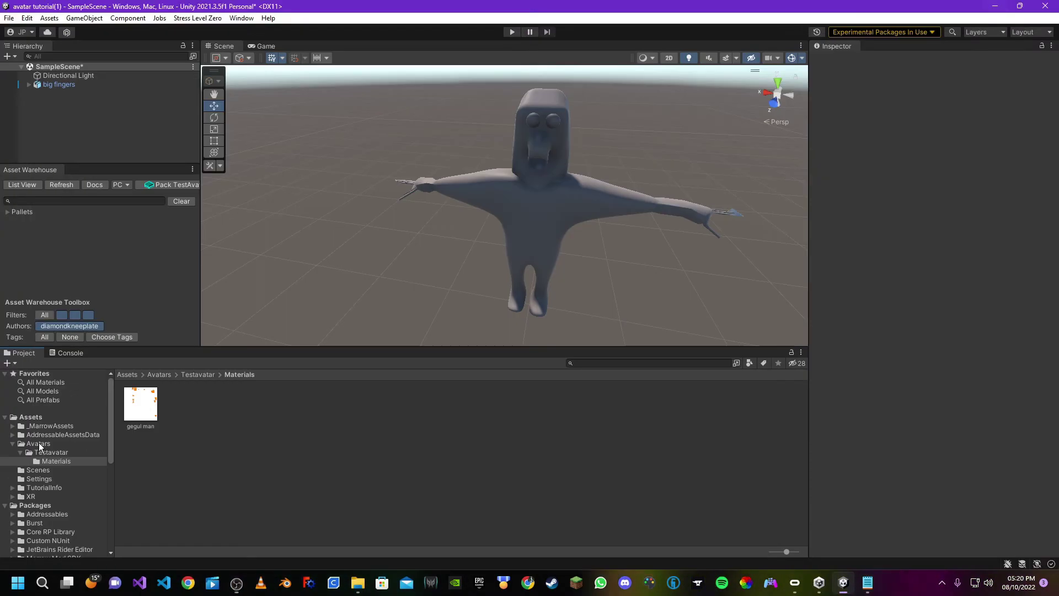
# - Create a material named 'Test character material' in the Materials folder and select it
pyautogui.rightClick(240, 417)
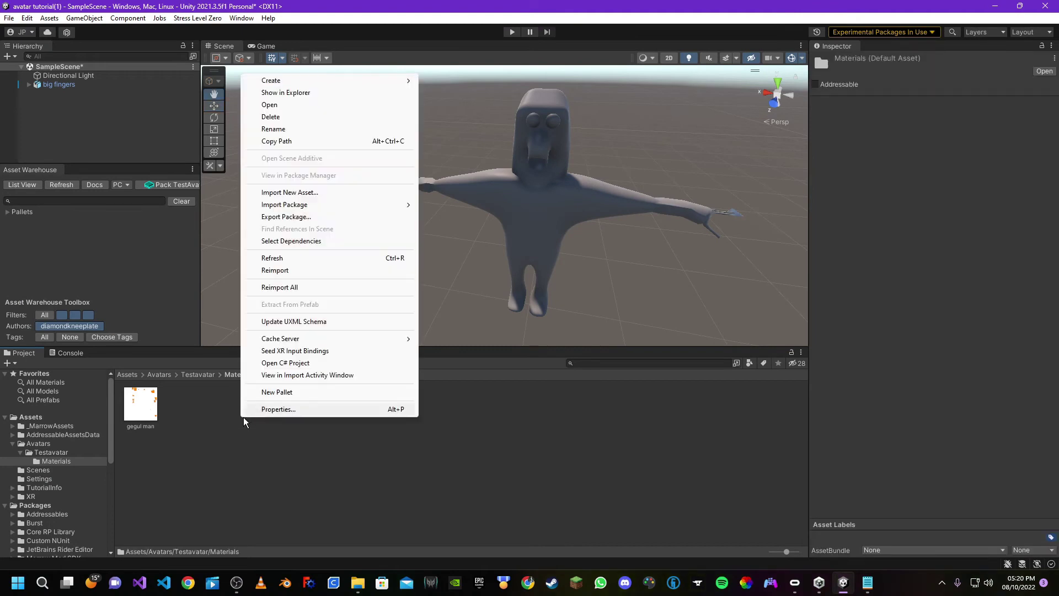
pyautogui.moveTo(393, 81)
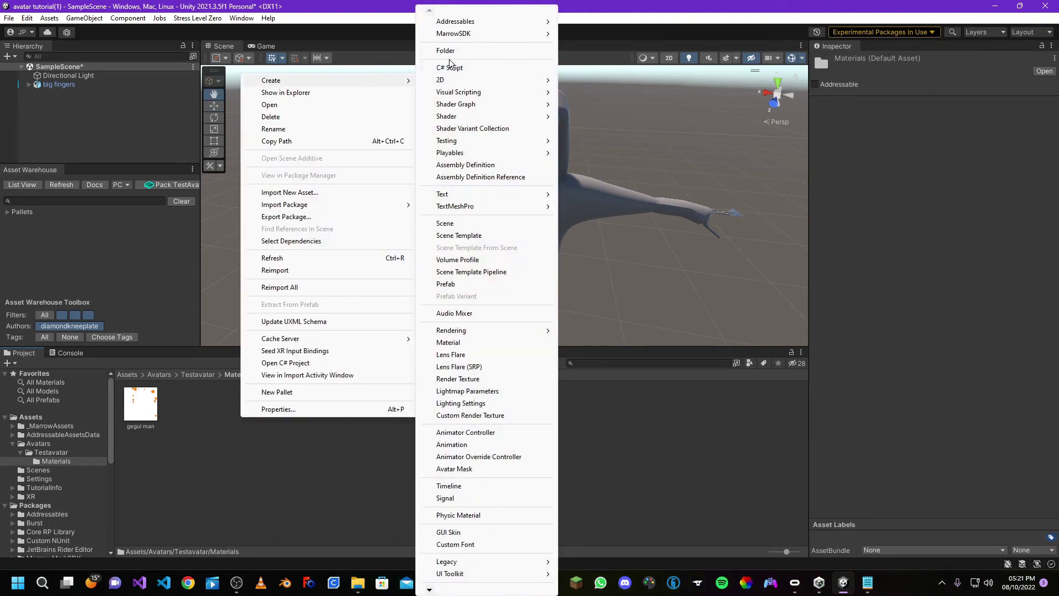
pyautogui.click(458, 342)
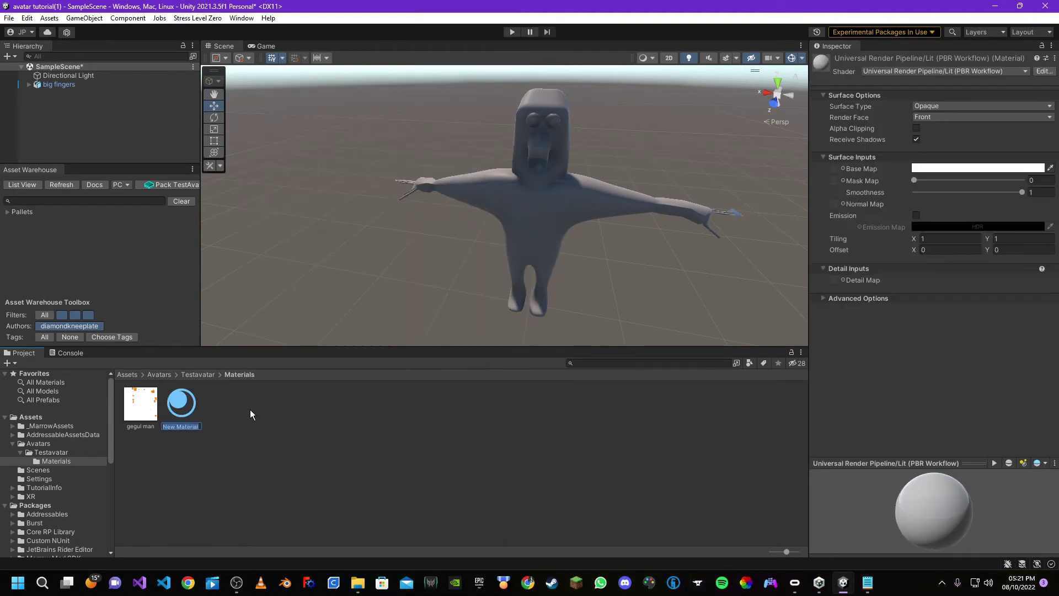
pyautogui.write('Test ch')
pyautogui.write('aracter ma')
pyautogui.write('terial')
pyautogui.press('Return')
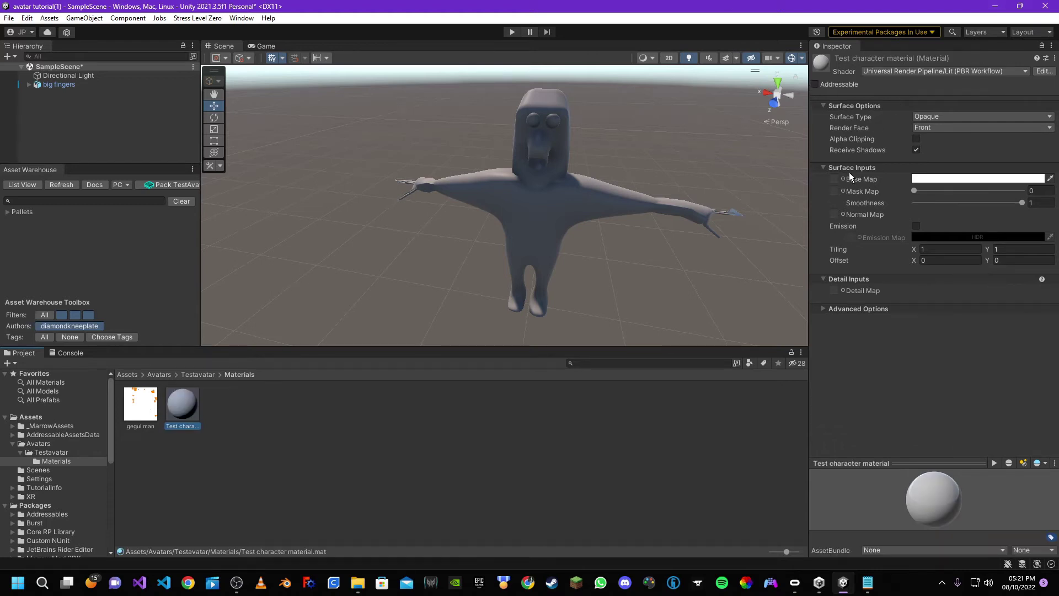
pyautogui.click(119, 441)
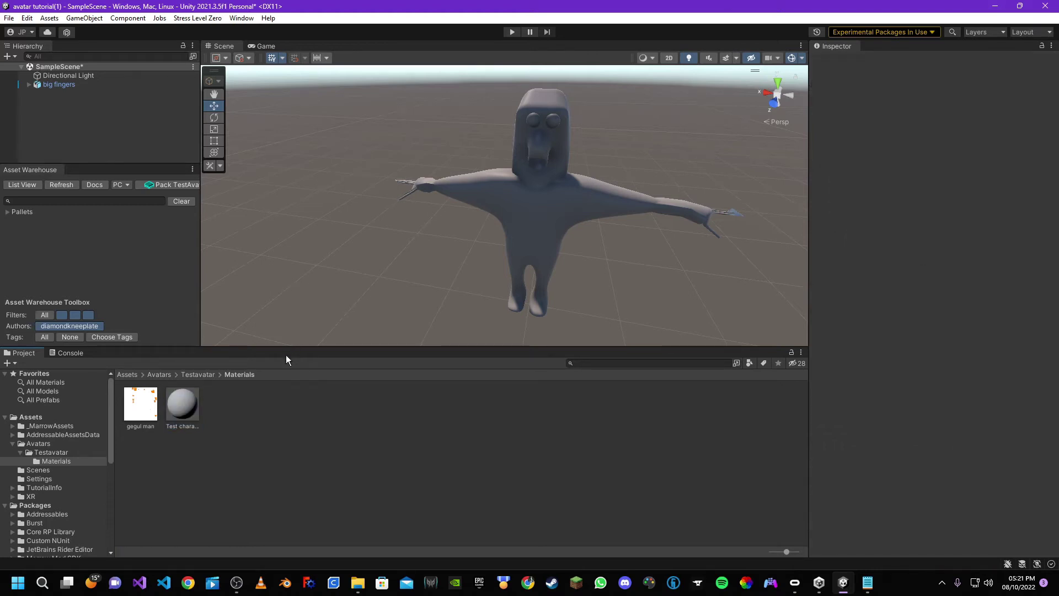
pyautogui.click(177, 410)
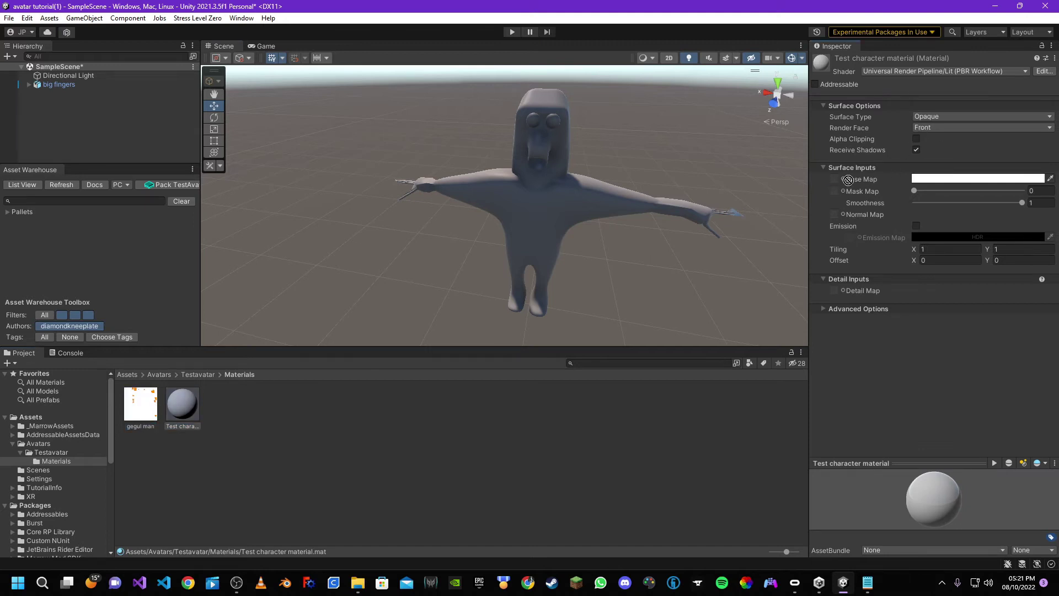
# - Set gegul man as the material's Base Map and apply the material to the character
pyautogui.moveTo(837, 177); pyautogui.dragTo(836, 176)
pyautogui.moveTo(184, 417); pyautogui.dragTo(506, 172)
pyautogui.scroll(-2, 505, 173)
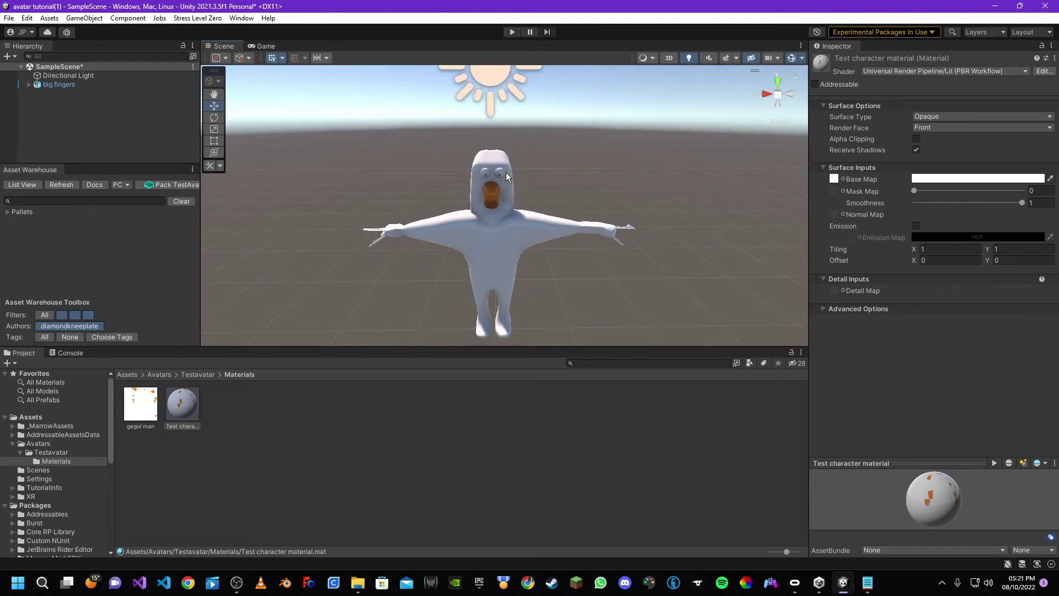
pyautogui.scroll(2, 528, 154)
pyautogui.moveTo(528, 154)
pyautogui.keyDown('alt'); pyautogui.mouseDown()
pyautogui.moveTo(548, 163)
pyautogui.moveTo(539, 150)
pyautogui.mouseUp(); pyautogui.keyUp('alt')
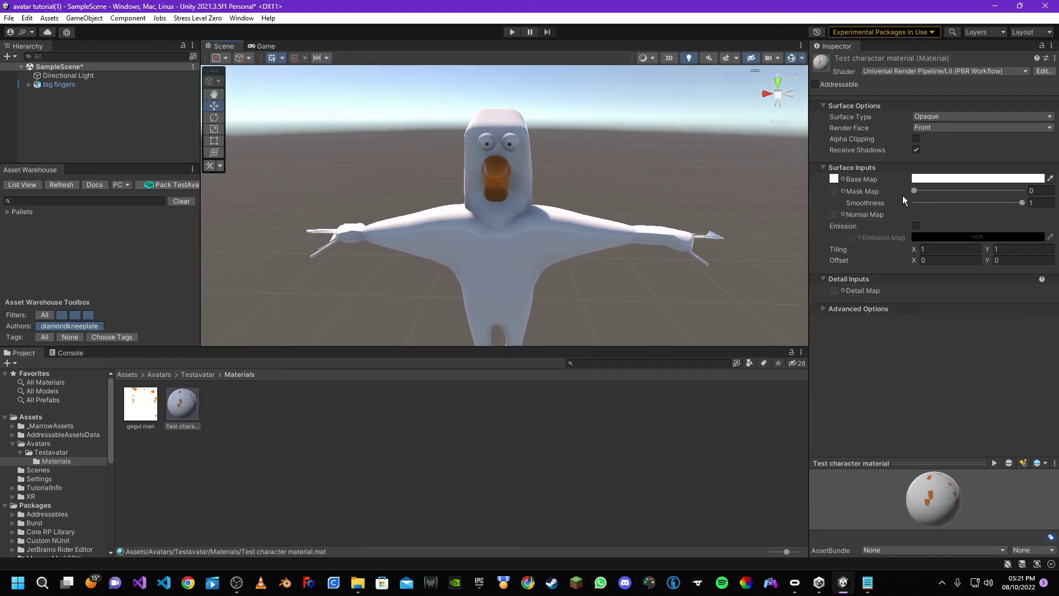
pyautogui.click(833, 175)
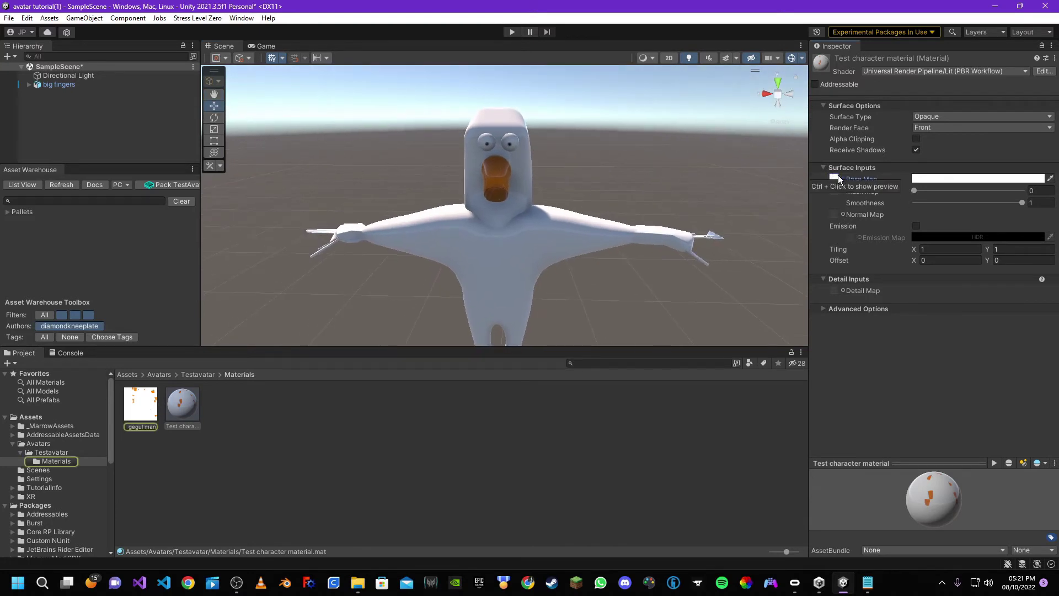
pyautogui.click(942, 176)
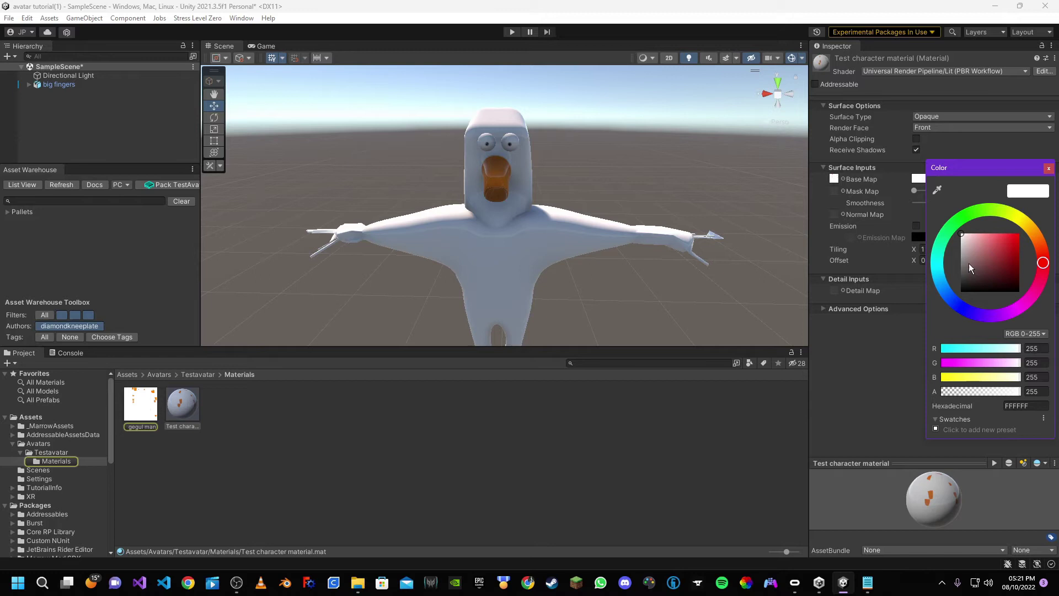
pyautogui.click(832, 179)
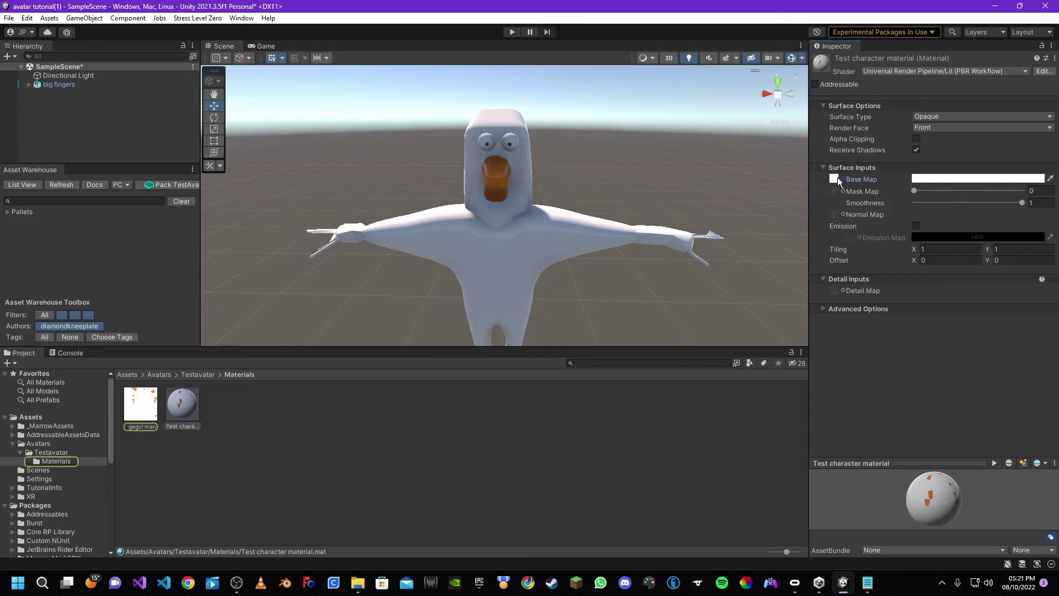
# - Delete the gegul man texture from the Materials folder
pyautogui.click(149, 404)
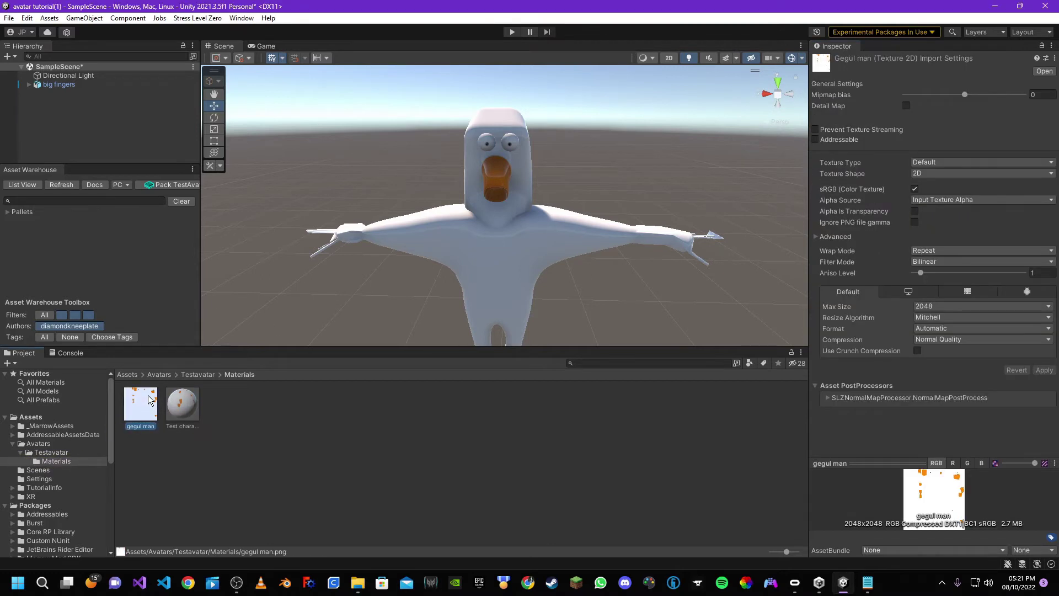
pyautogui.press('Delete')
pyautogui.click(574, 314)
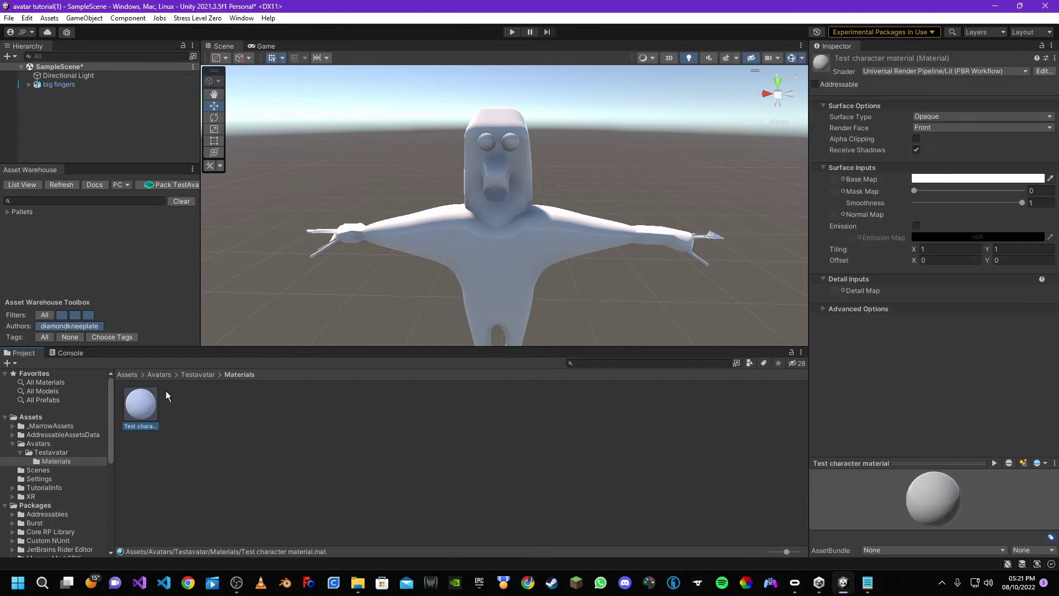
# - Try a red base colour on the material, then set it back to white
pyautogui.click(971, 178)
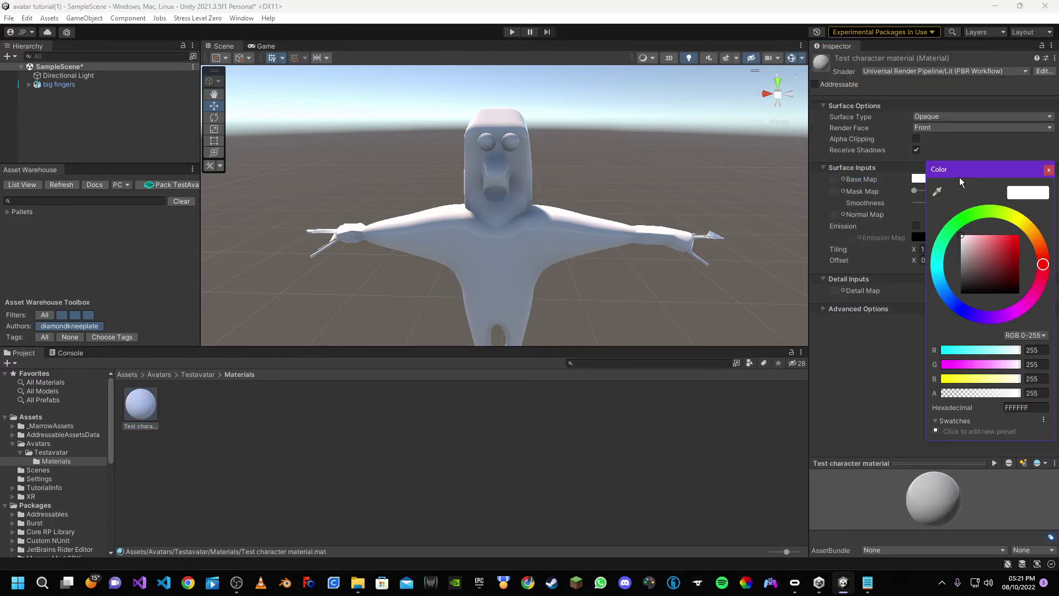
pyautogui.moveTo(993, 246); pyautogui.dragTo(1020, 234)
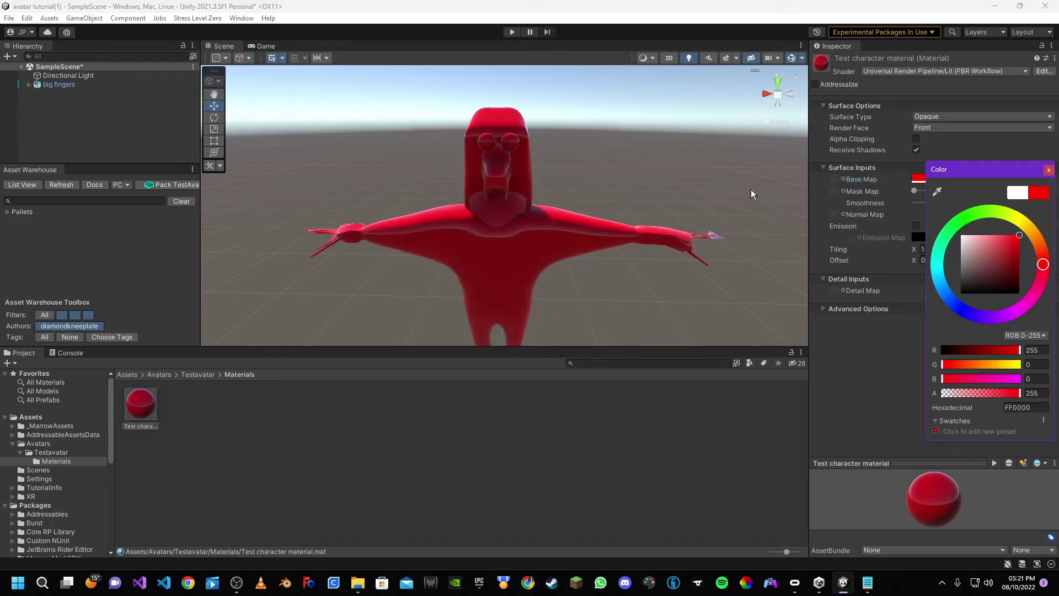
pyautogui.click(963, 236)
pyautogui.click(903, 192)
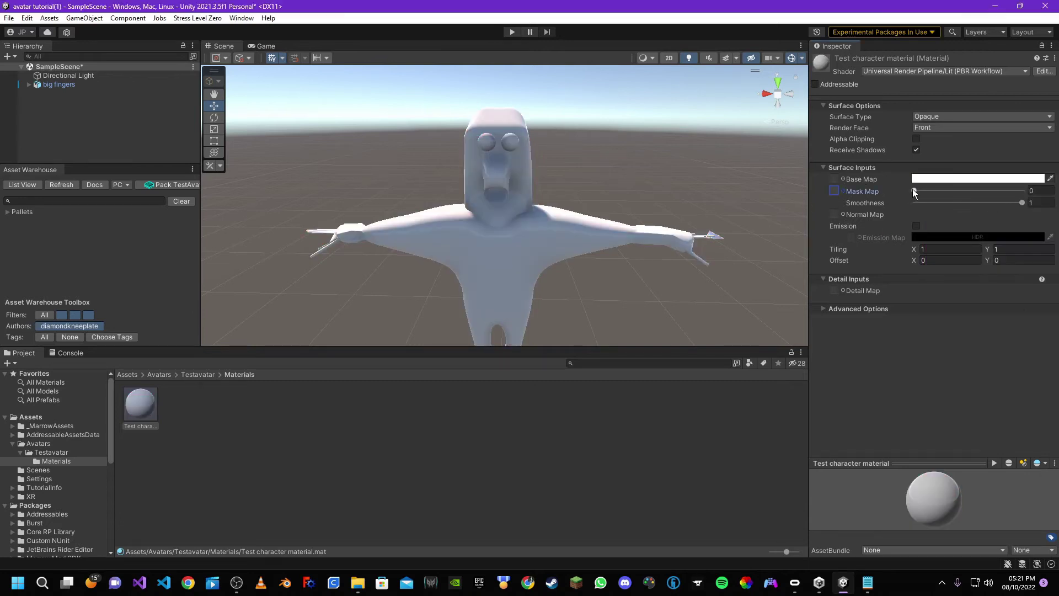
# - Raise the material's Metallic to 1 and inspect the chrome finish on big fingers
pyautogui.moveTo(915, 192); pyautogui.dragTo(1048, 200)
pyautogui.moveTo(523, 179); pyautogui.dragTo(490, 134, button='right')
pyautogui.moveTo(1024, 192); pyautogui.dragTo(1019, 190)
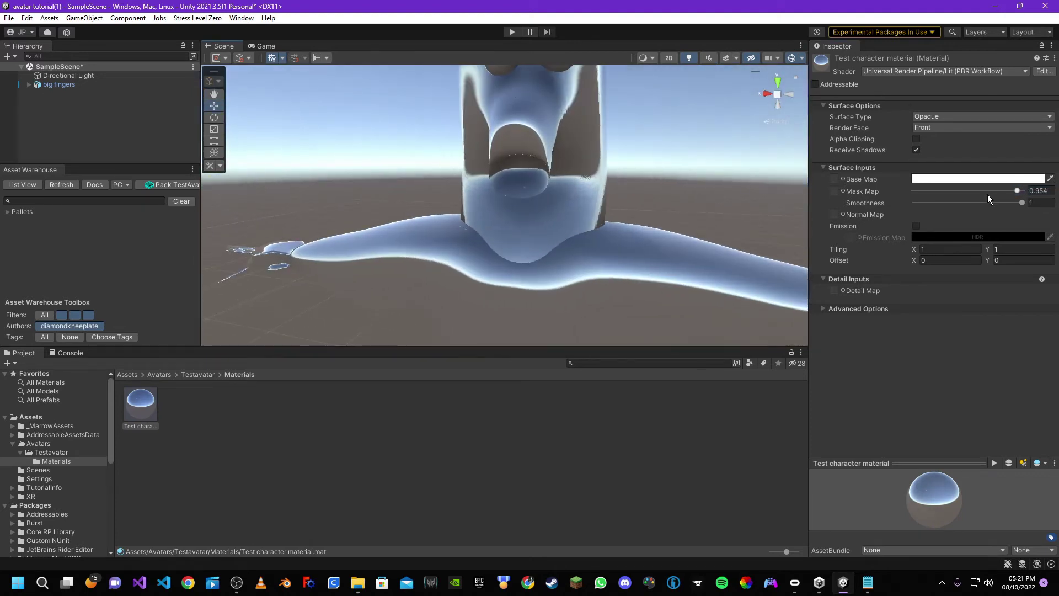
pyautogui.scroll(-5, 365, 191)
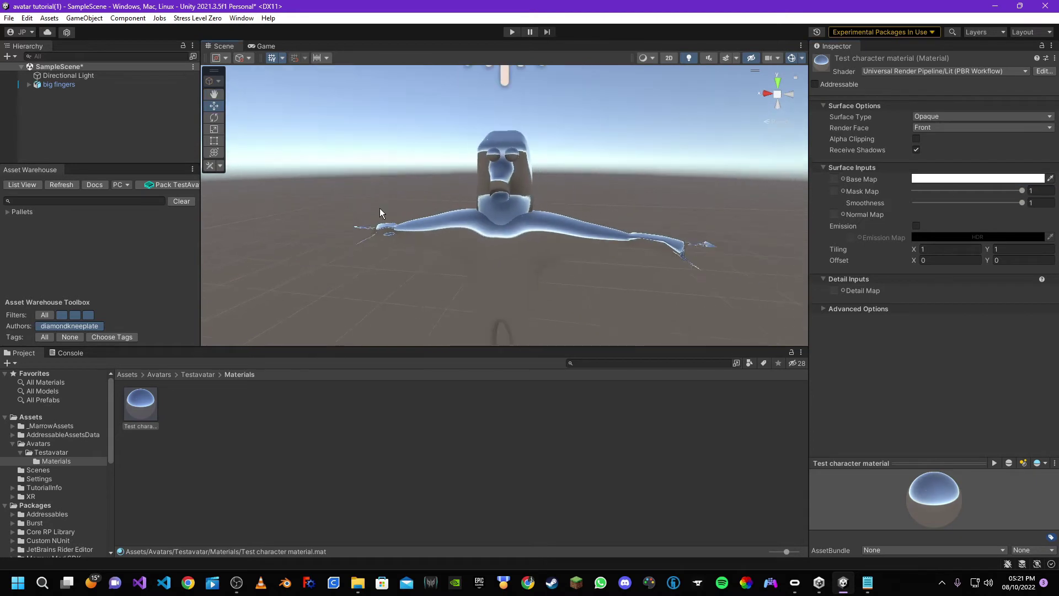
pyautogui.click(554, 248)
pyautogui.click(515, 312)
pyautogui.keyDown('alt'); pyautogui.moveTo(545, 101); pyautogui.dragTo(785, 143); pyautogui.keyUp('alt')
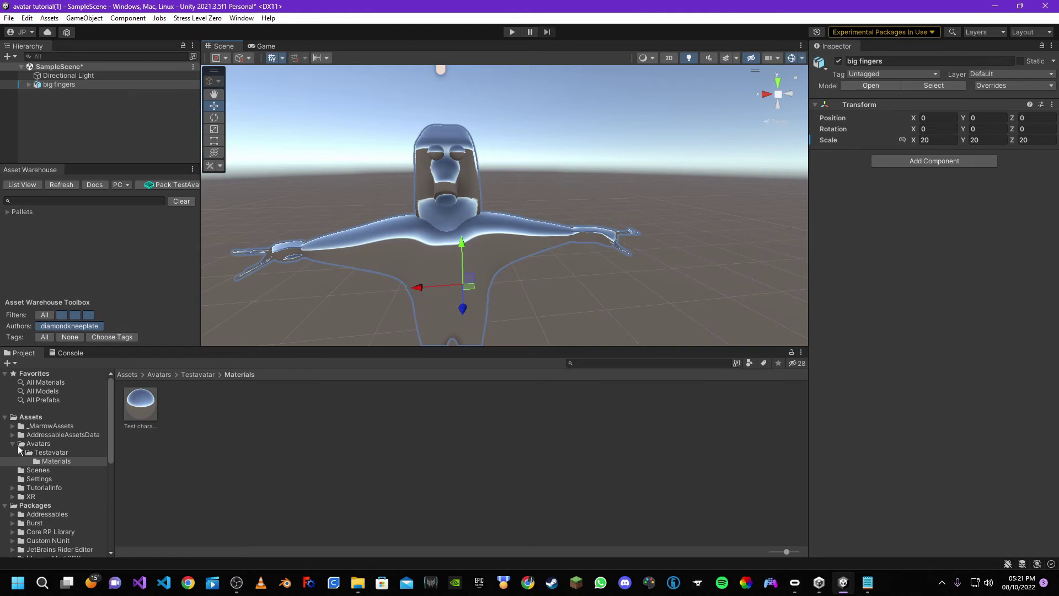
# - In the Testavatar folder, switch the big fingers model's Animation Type to Humanoid and apply it
pyautogui.click(184, 375)
pyautogui.click(169, 409)
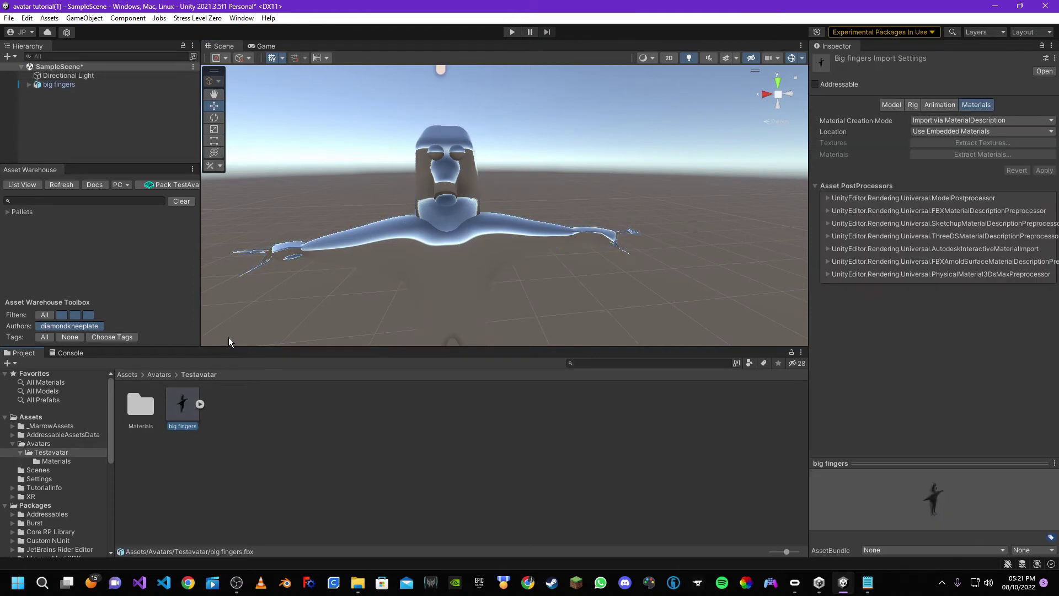
pyautogui.click(913, 105)
pyautogui.click(919, 120)
pyautogui.click(947, 169)
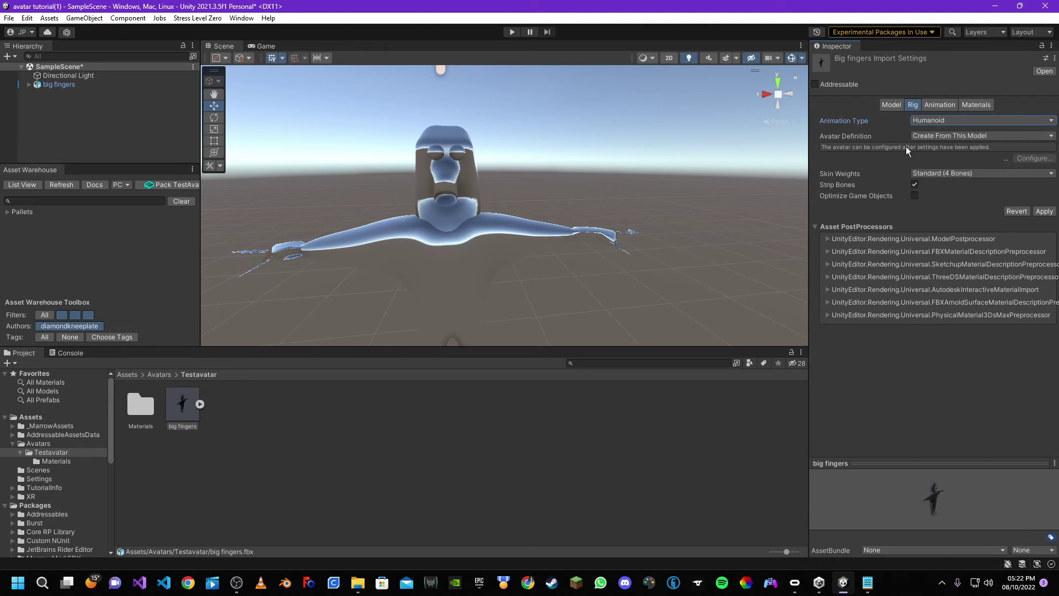
pyautogui.click(1044, 211)
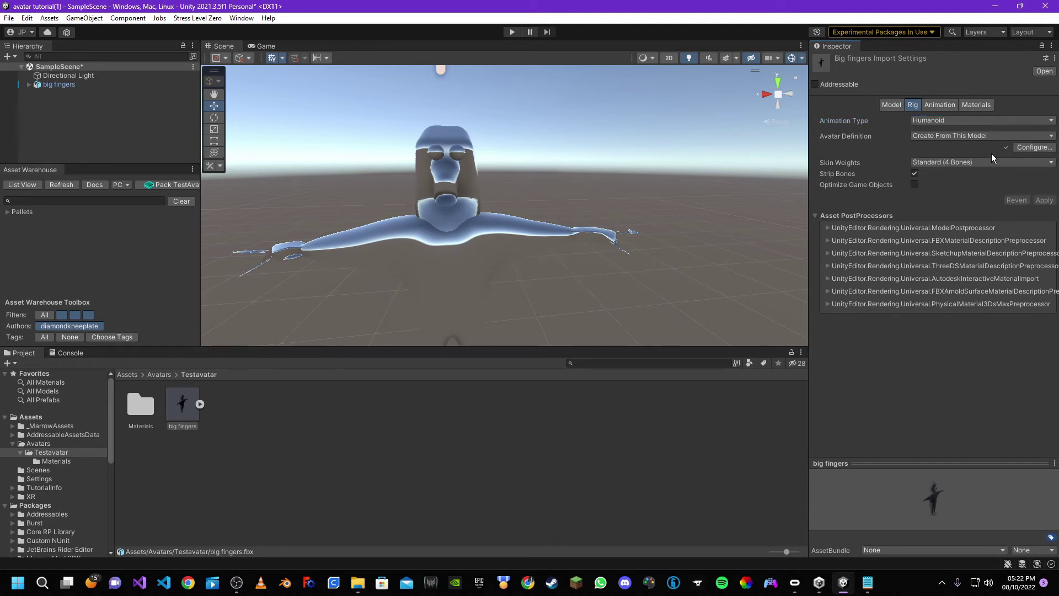
# - Open the big fingers avatar configuration and inspect the right hand's finger bone mapping
pyautogui.click(1028, 147)
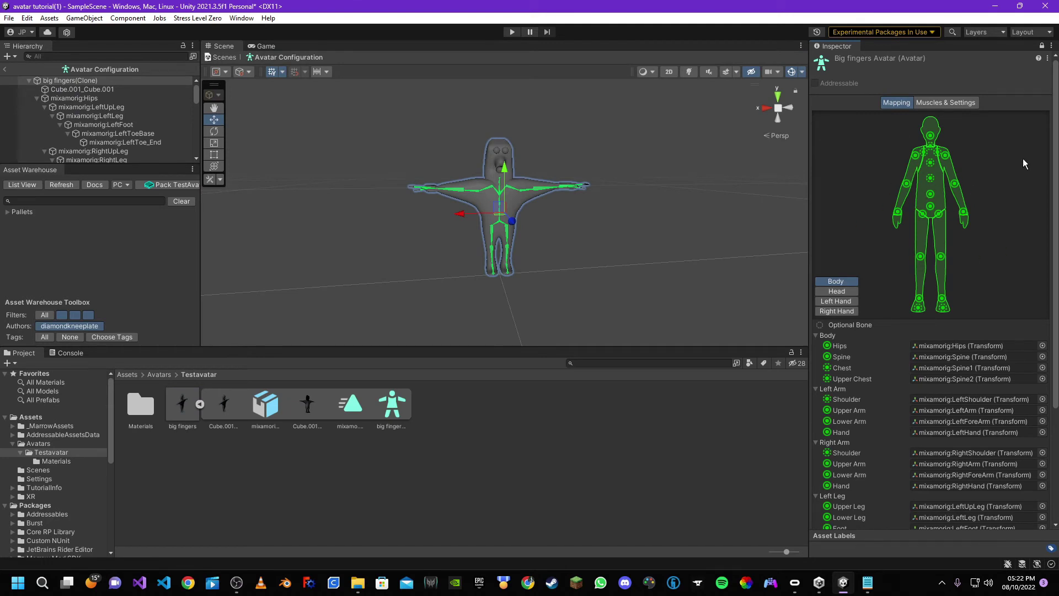
pyautogui.click(837, 311)
pyautogui.keyDown('alt'); pyautogui.moveTo(676, 190); pyautogui.dragTo(691, 333); pyautogui.keyUp('alt')
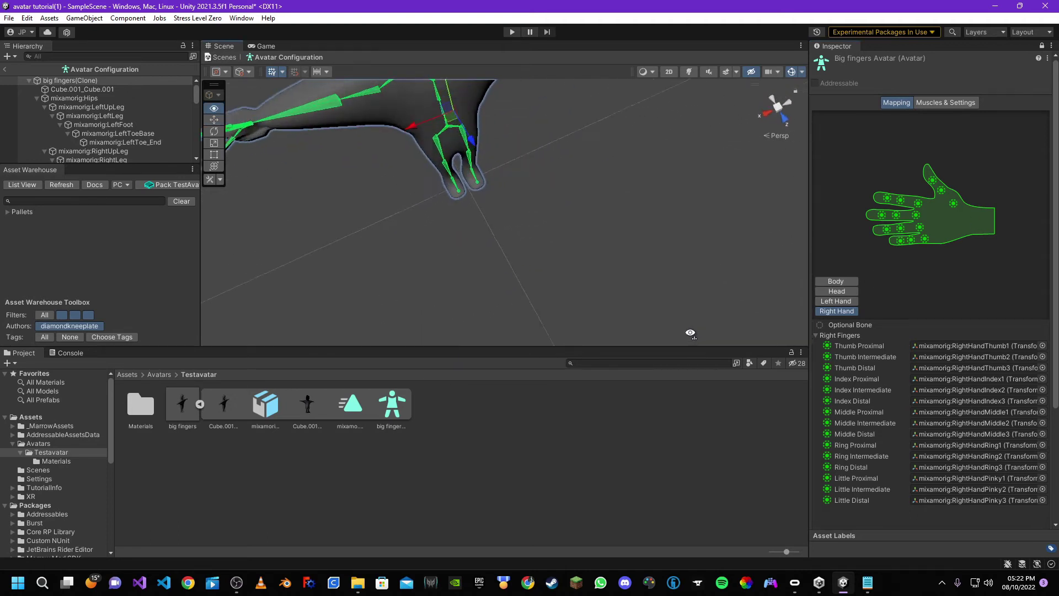
pyautogui.click(784, 118)
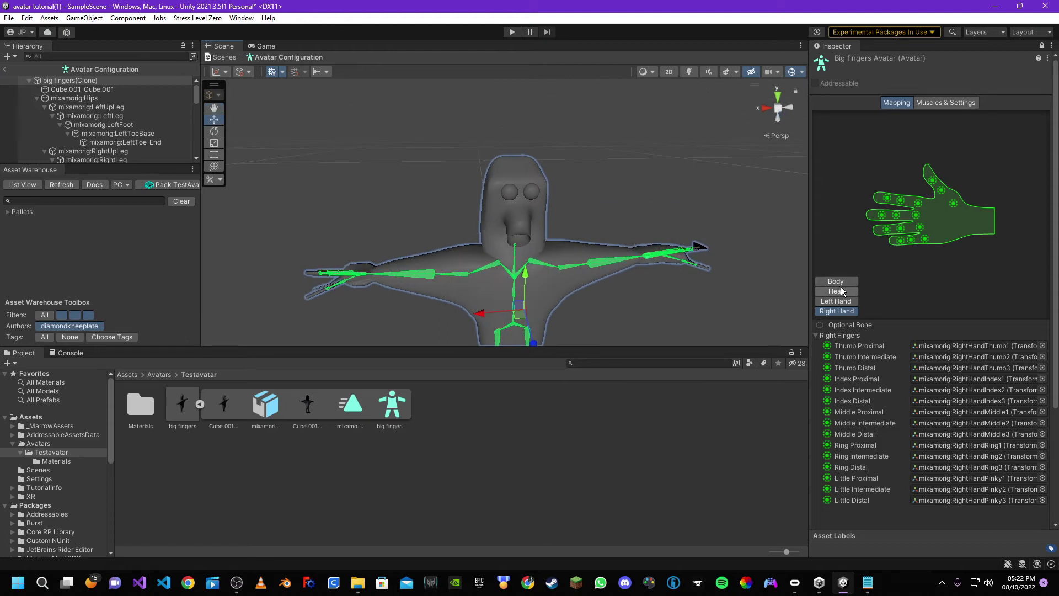
# - Check the head and neck bone mapping of the avatar
pyautogui.click(842, 291)
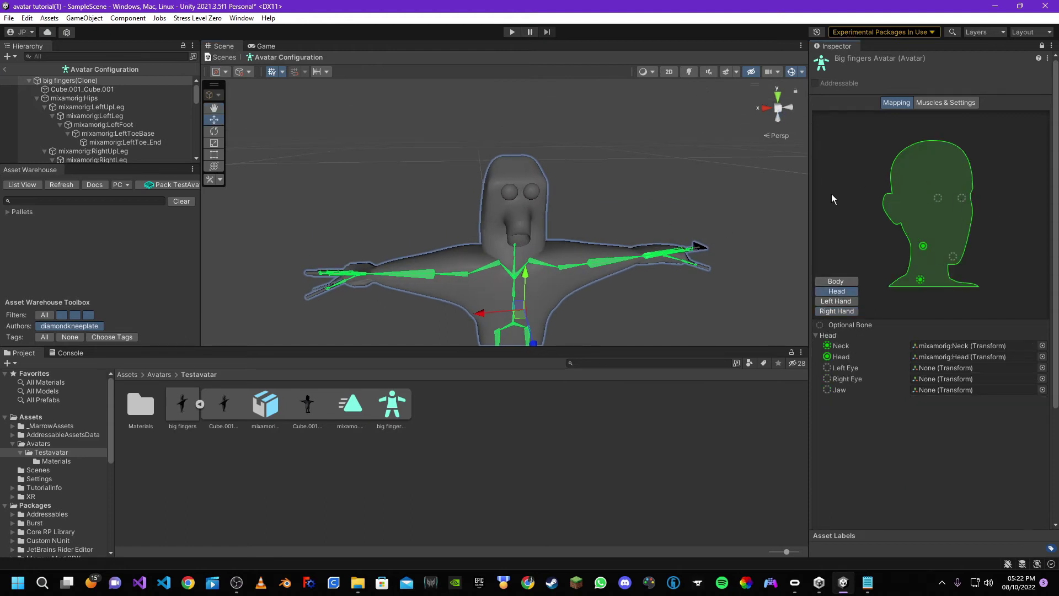
pyautogui.scroll(-6, 624, 146)
pyautogui.moveTo(612, 150); pyautogui.dragTo(642, 123, button='right')
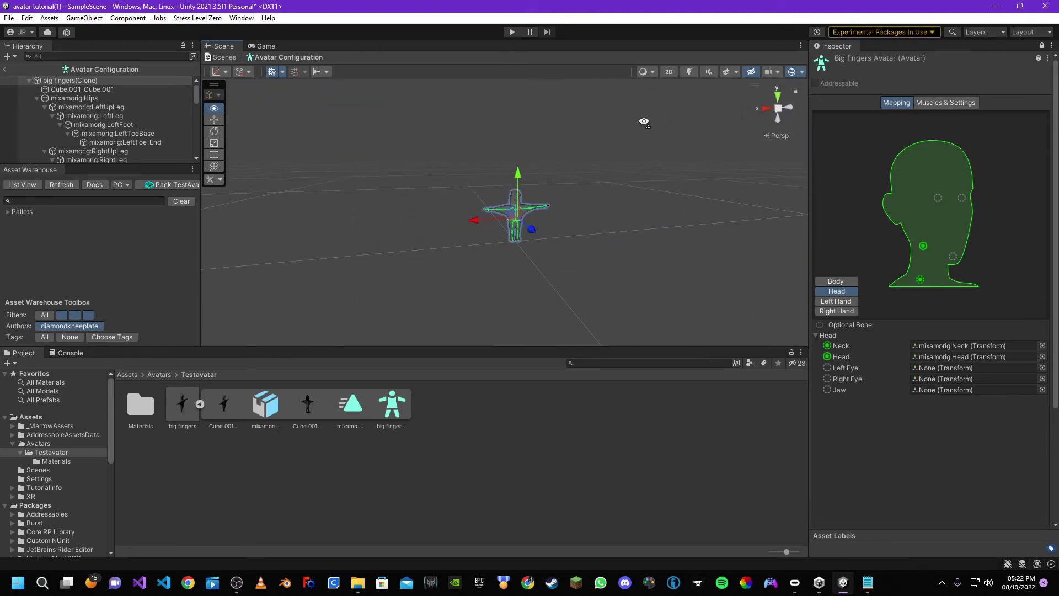